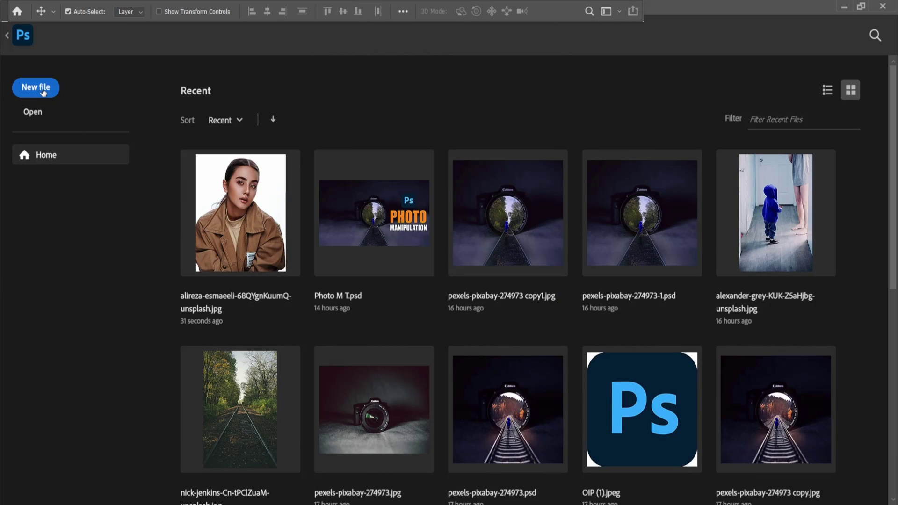
Step: Create a new 2000 × 2300 px portrait document with a white background
{"action": "left_click", "coordinate": [43, 89]}
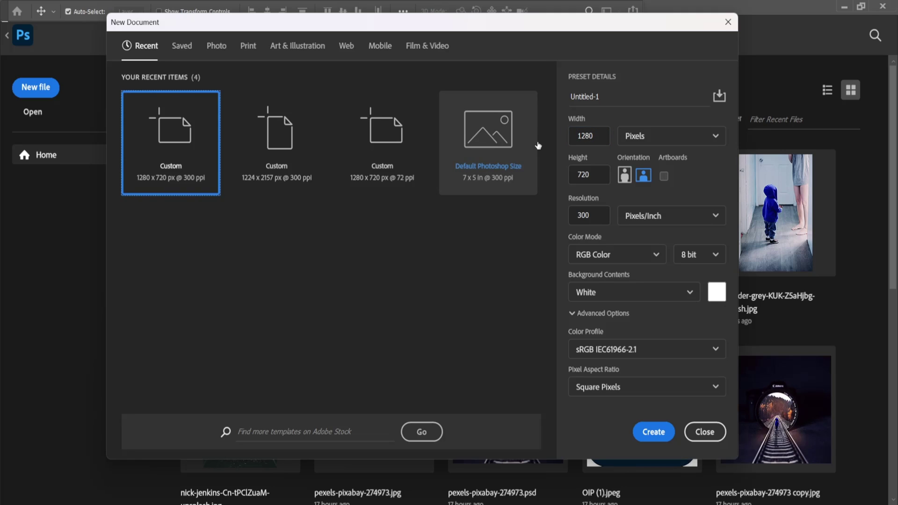
{"action": "left_click", "coordinate": [595, 136]}
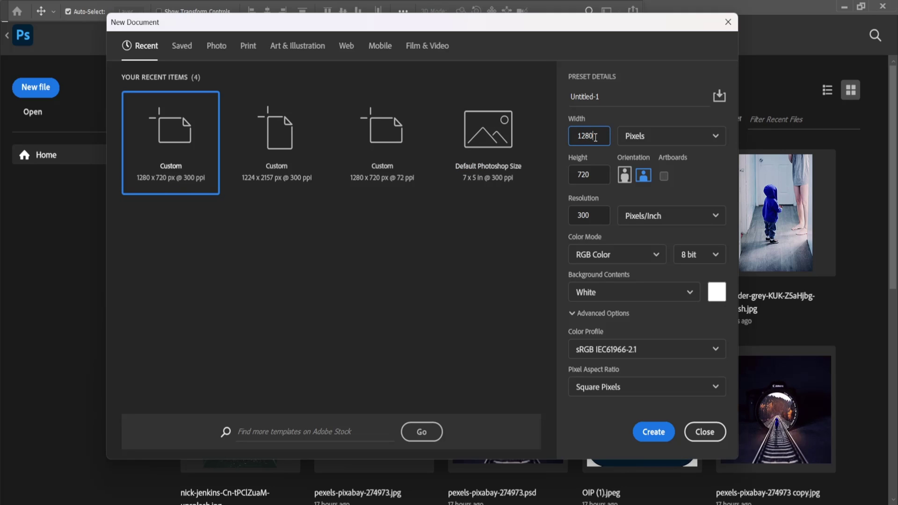
{"action": "type", "text": "200"}
{"action": "key", "text": "Tab"}
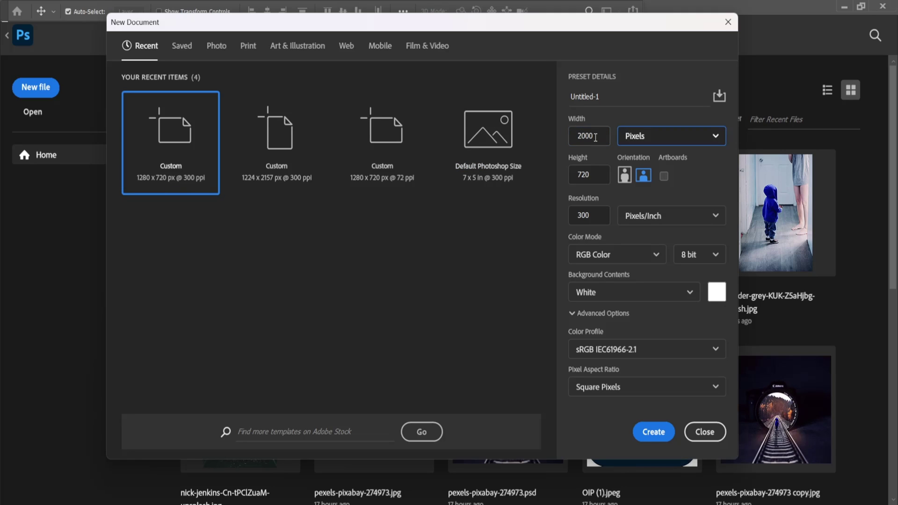
{"action": "key", "text": "Tab"}
{"action": "type", "text": "2300"}
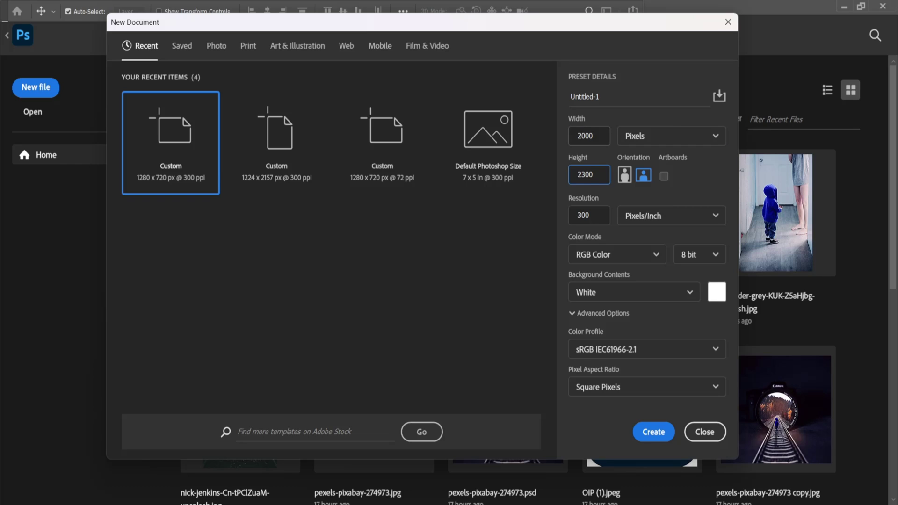
{"action": "left_click", "coordinate": [653, 431]}
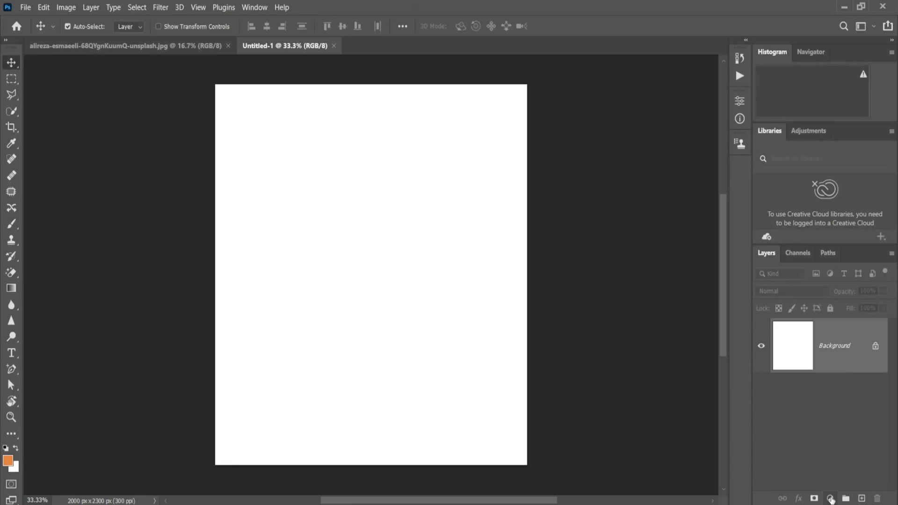
Step: Add a light grey #e3e3e3 Solid Color fill layer above the white background
{"action": "left_click", "coordinate": [830, 499]}
{"action": "left_click", "coordinate": [828, 281]}
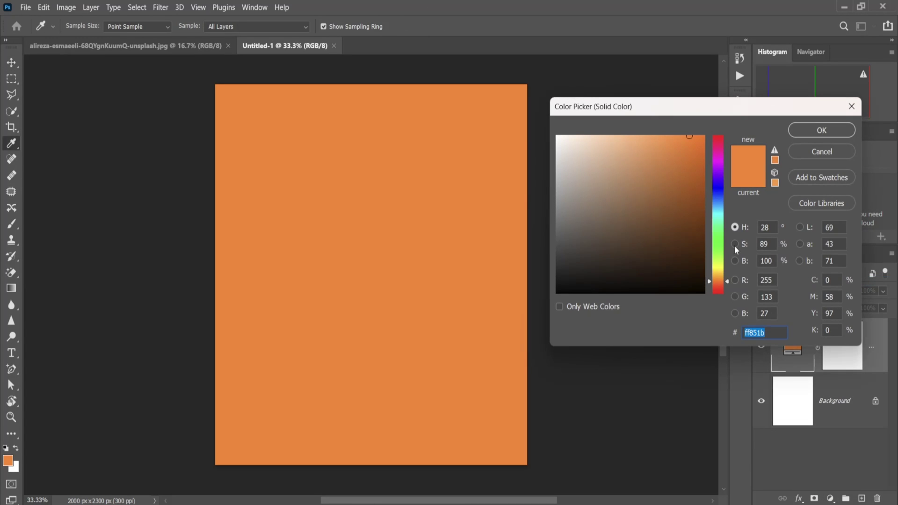
{"action": "mouse_move", "coordinate": [696, 187]}
{"action": "left_mouse_down"}
{"action": "mouse_move", "coordinate": [561, 133]}
{"action": "mouse_move", "coordinate": [554, 143]}
{"action": "left_mouse_up"}
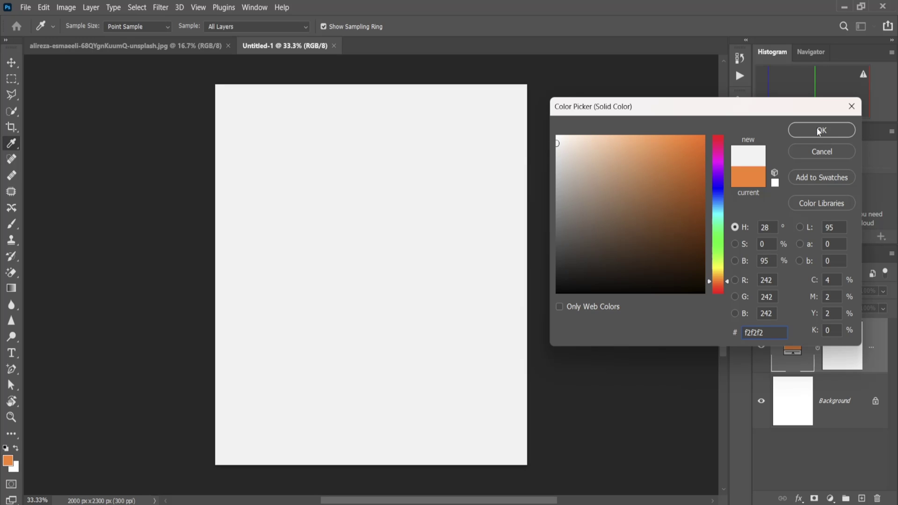
{"action": "left_click_drag", "start_coordinate": [720, 271], "coordinate": [718, 215]}
{"action": "left_click_drag", "start_coordinate": [645, 158], "coordinate": [557, 153]}
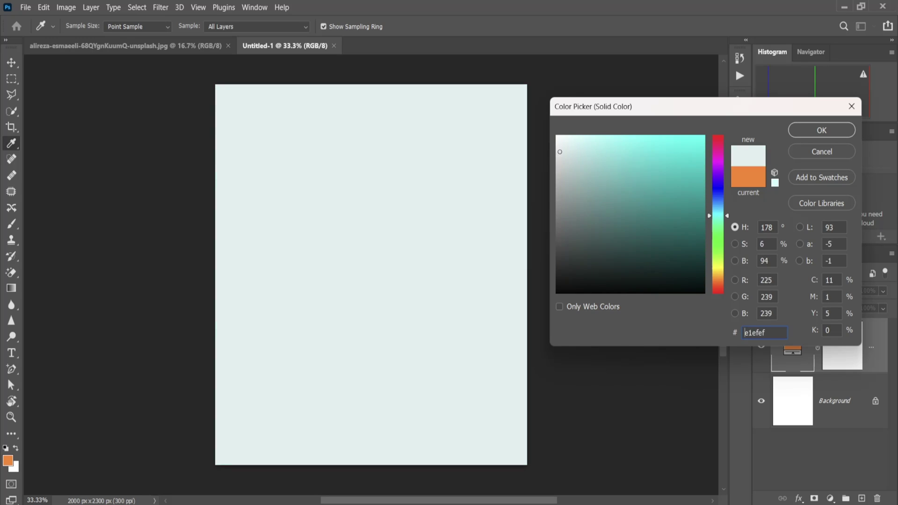
{"action": "left_click", "coordinate": [845, 133]}
{"action": "left_click", "coordinate": [91, 7]}
{"action": "mouse_move", "coordinate": [110, 253]}
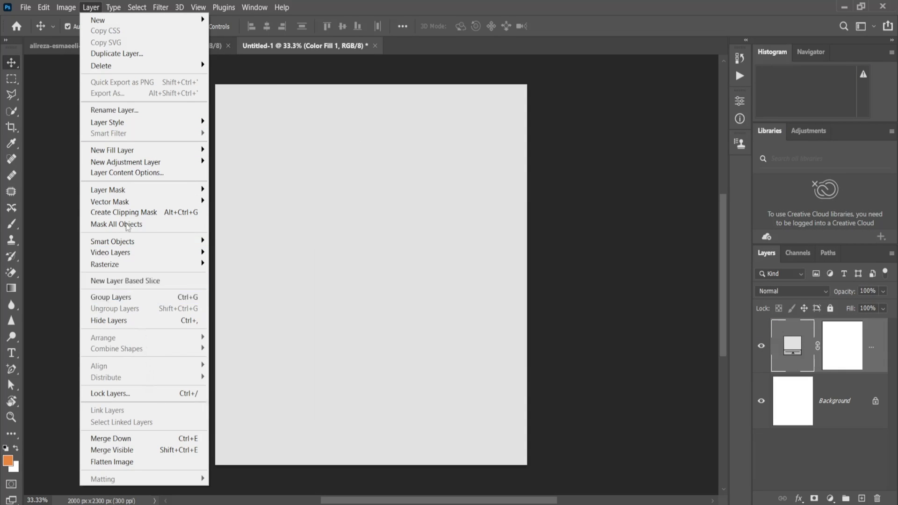
Step: Convert the fill to a smart object and add 23% Gaussian noise
{"action": "left_click", "coordinate": [137, 7]}
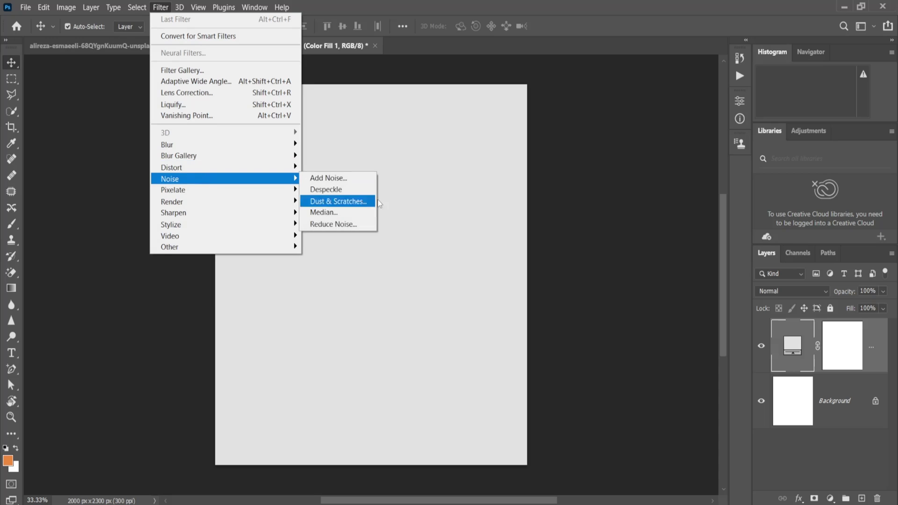
{"action": "left_click", "coordinate": [351, 179]}
{"action": "left_click", "coordinate": [470, 207]}
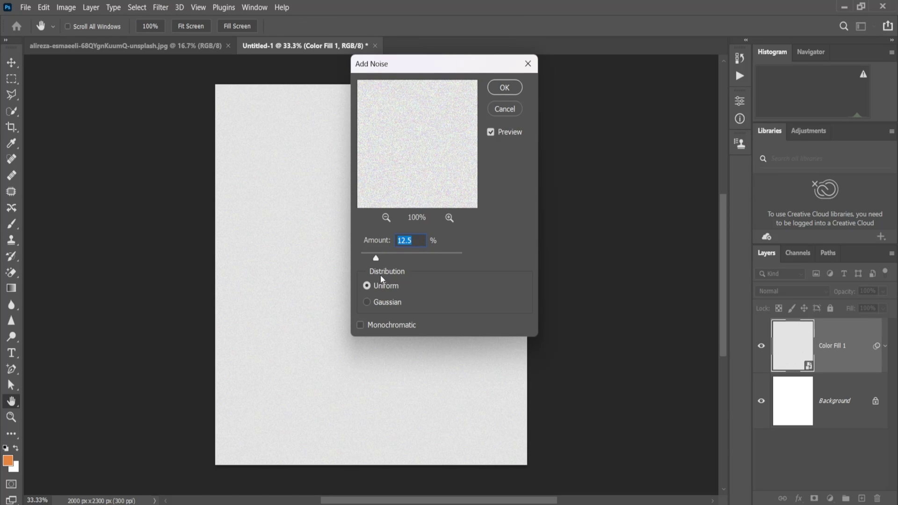
{"action": "left_click", "coordinate": [372, 300]}
{"action": "mouse_move", "coordinate": [379, 257]}
{"action": "left_mouse_down"}
{"action": "mouse_move", "coordinate": [388, 257]}
{"action": "mouse_move", "coordinate": [377, 260]}
{"action": "left_mouse_up"}
{"action": "left_click", "coordinate": [504, 89]}
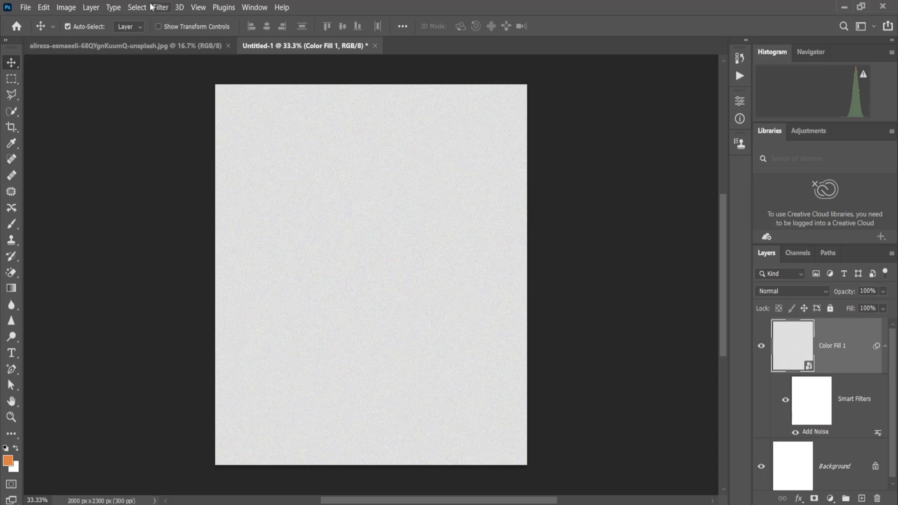
Step: Soften the noisy fill with a Gaussian Blur of radius 3.3 pixels
{"action": "left_click", "coordinate": [137, 7]}
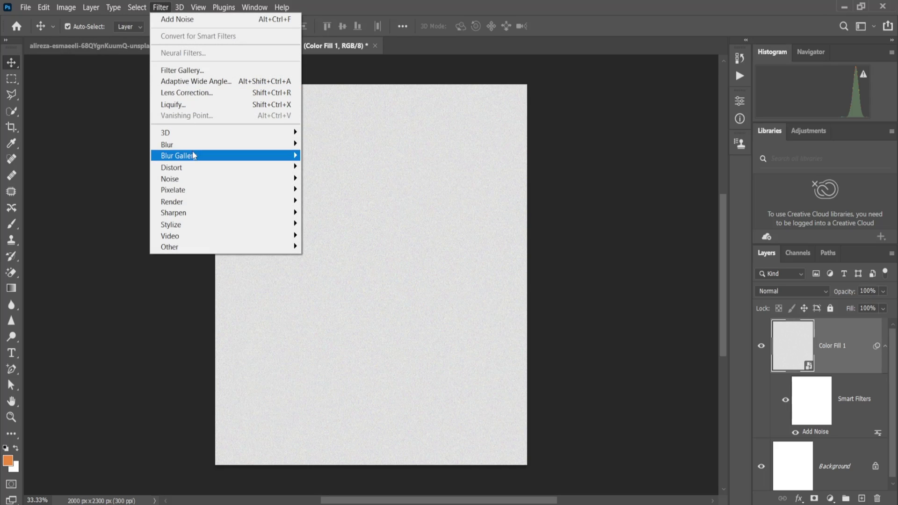
{"action": "mouse_move", "coordinate": [210, 144]}
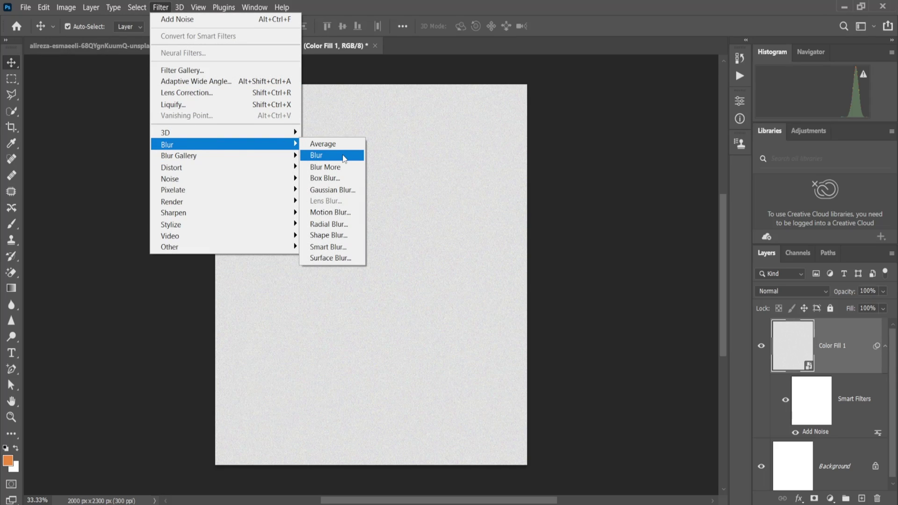
{"action": "left_click", "coordinate": [330, 190]}
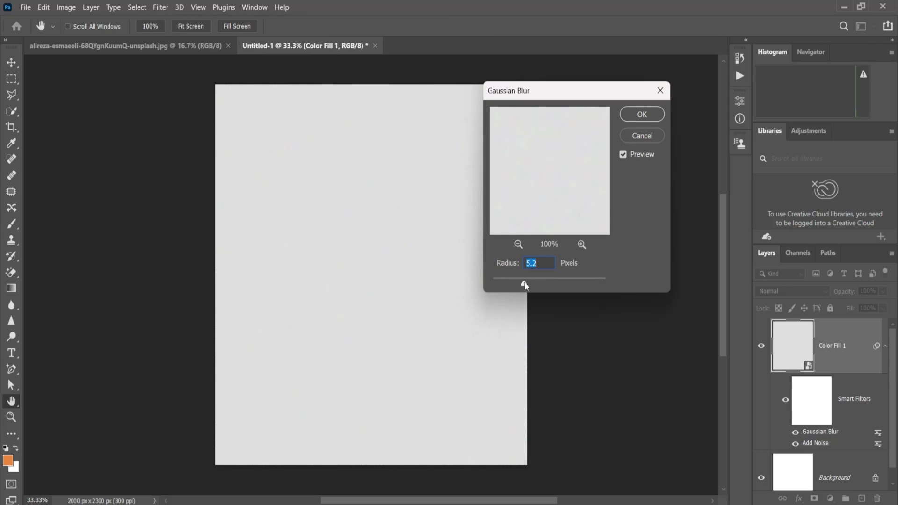
{"action": "left_click_drag", "start_coordinate": [524, 283], "coordinate": [501, 285]}
{"action": "left_click", "coordinate": [647, 121]}
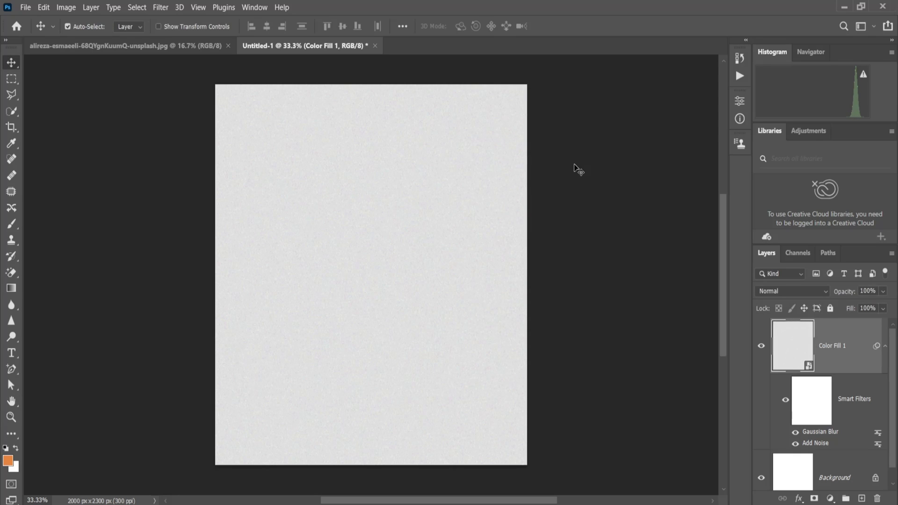
Step: In the portrait photo document, use Select > Subject to select the woman
{"action": "left_click", "coordinate": [189, 45]}
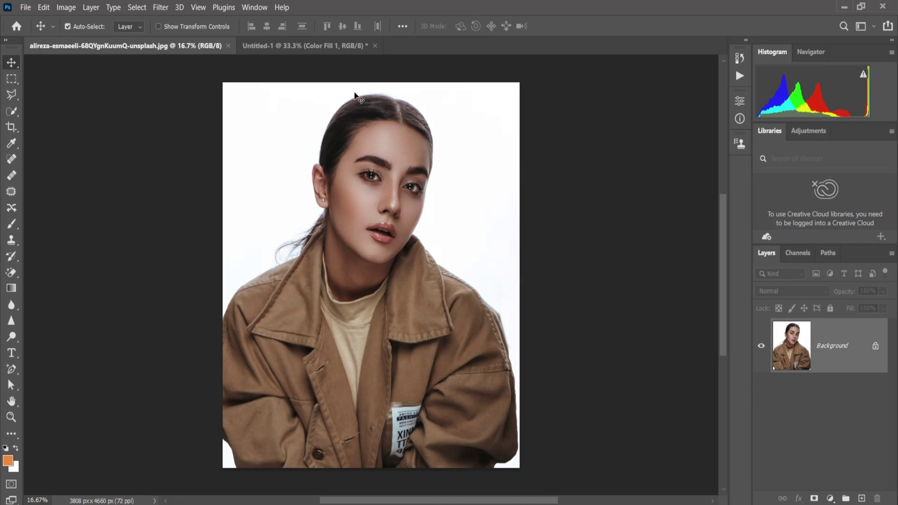
{"action": "left_click", "coordinate": [141, 6]}
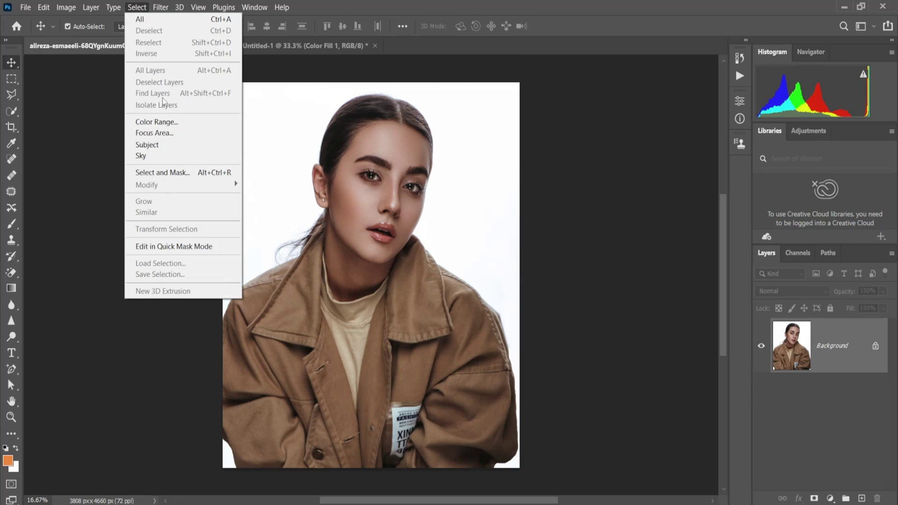
{"action": "left_click", "coordinate": [165, 145]}
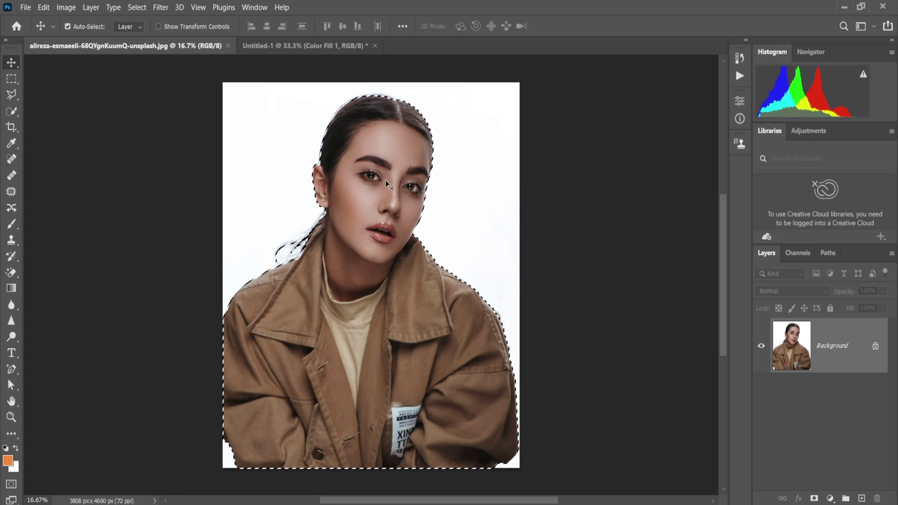
Step: With the Polygonal Lasso in Subtract mode, remove an area at the right shoulder
{"action": "left_click_drag", "start_coordinate": [14, 93], "coordinate": [27, 102]}
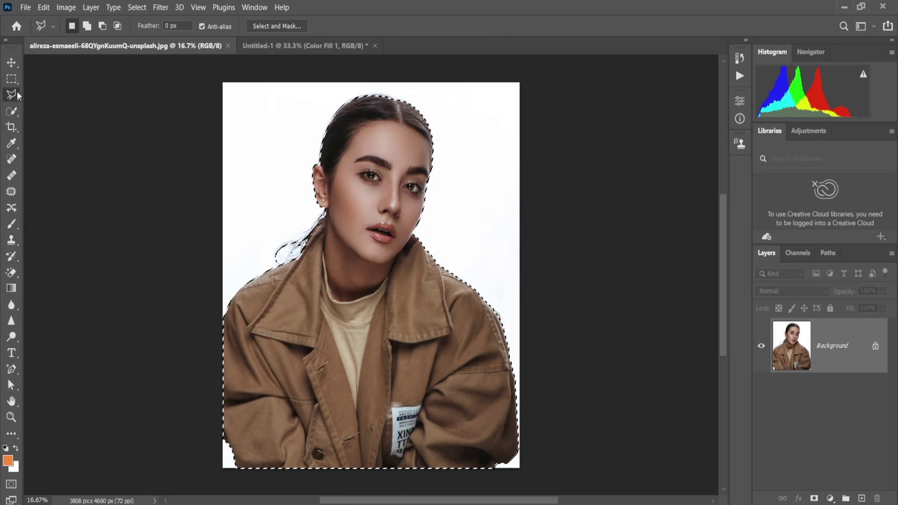
{"action": "left_click", "coordinate": [26, 106]}
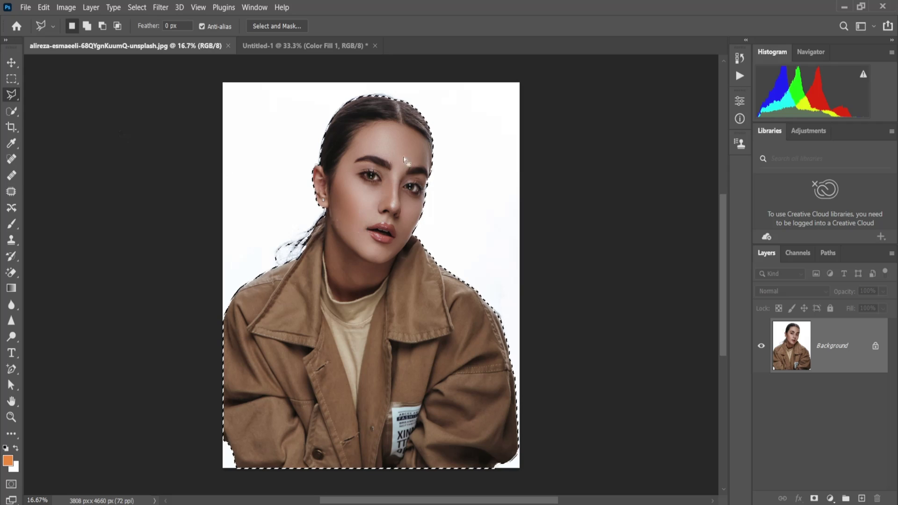
{"action": "left_click", "coordinate": [102, 26]}
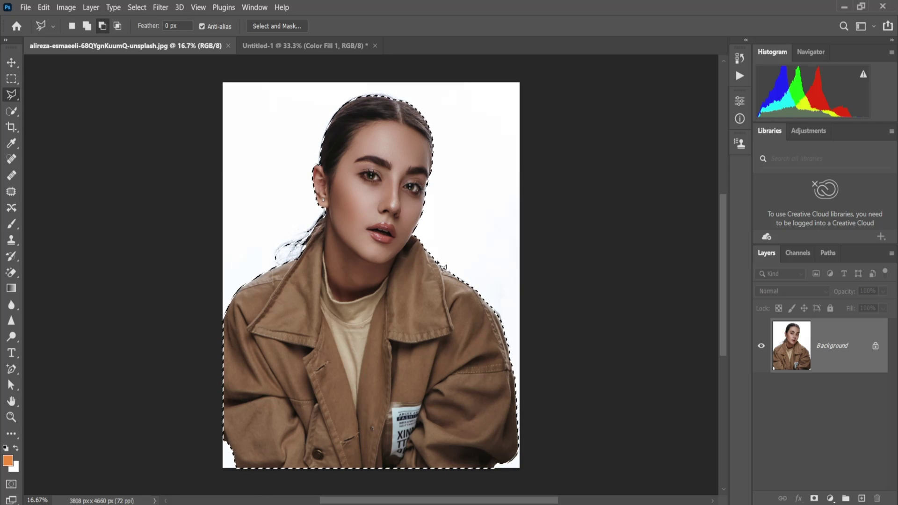
{"action": "left_click", "coordinate": [448, 313]}
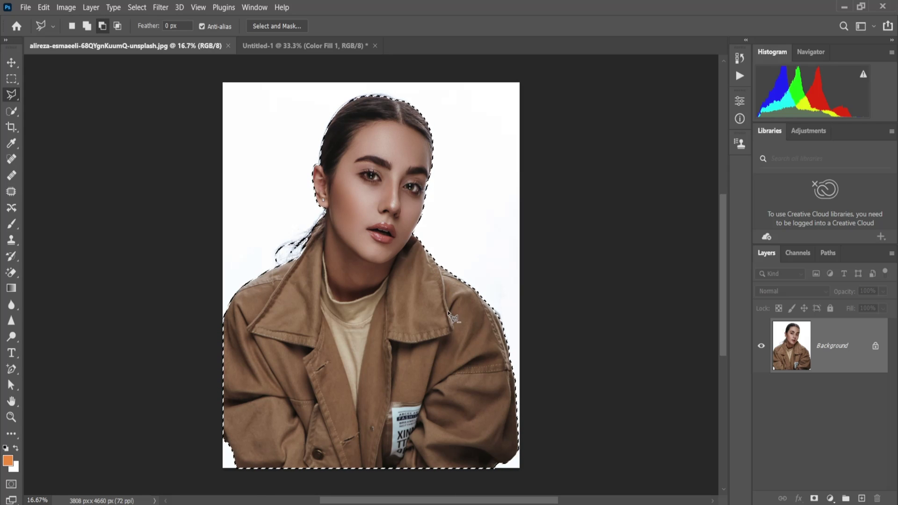
{"action": "left_click", "coordinate": [441, 265]}
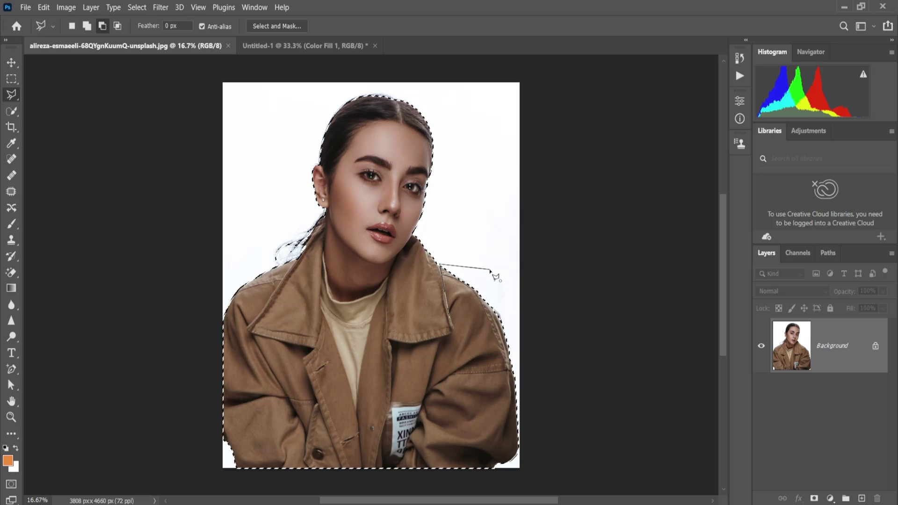
{"action": "left_click", "coordinate": [481, 230]}
{"action": "left_click", "coordinate": [449, 314]}
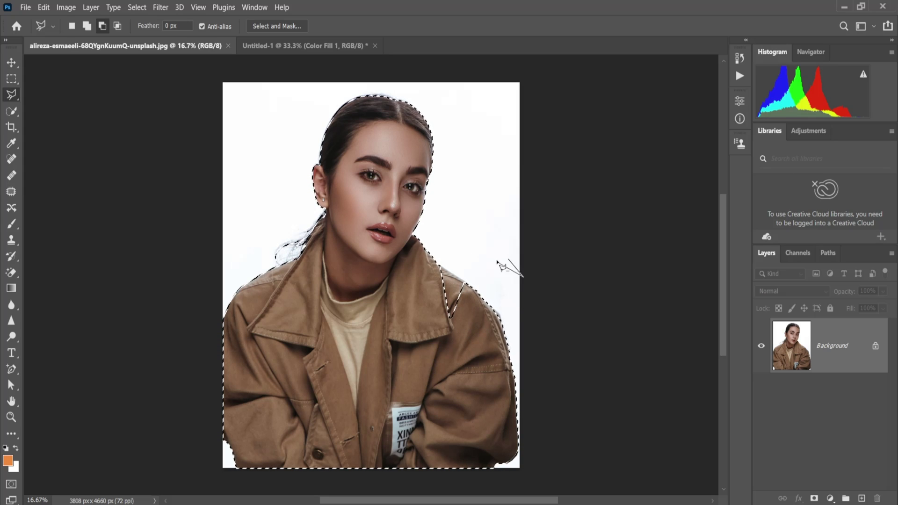
Step: Trace a subtraction outline along the collar edge and down the jacket opening
{"action": "left_click", "coordinate": [454, 331]}
{"action": "left_click", "coordinate": [414, 343]}
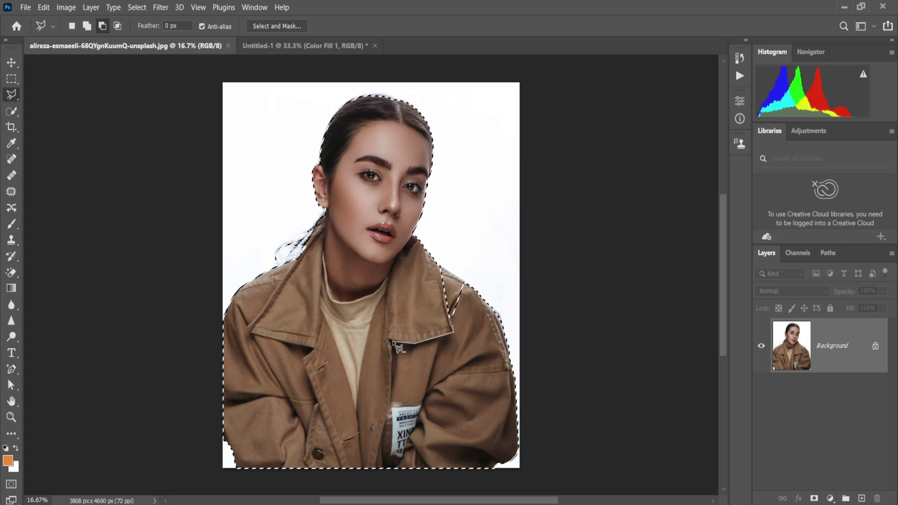
{"action": "left_click", "coordinate": [388, 339]}
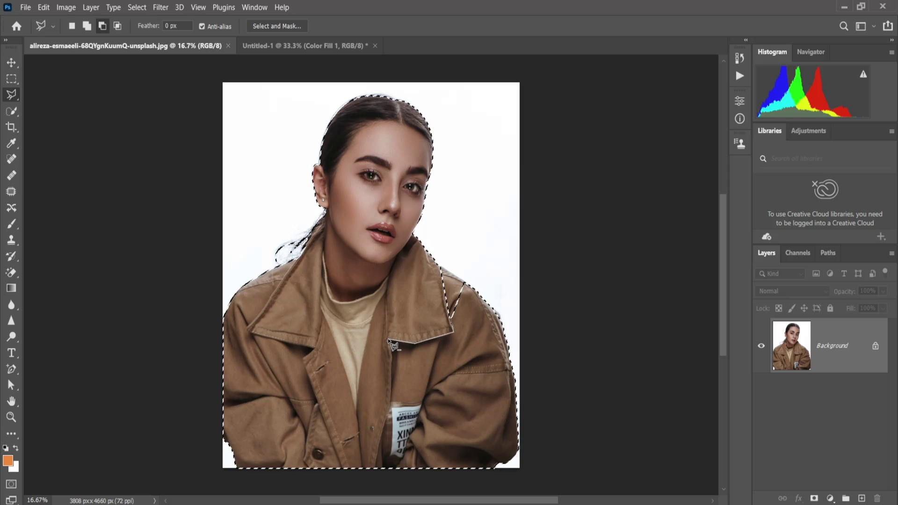
{"action": "left_click", "coordinate": [388, 410]}
{"action": "left_click", "coordinate": [361, 442]}
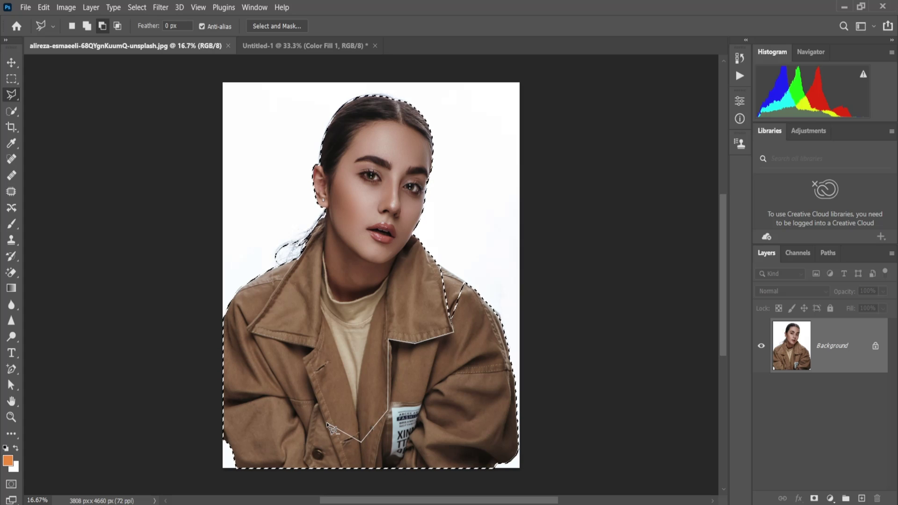
{"action": "left_click", "coordinate": [326, 424]}
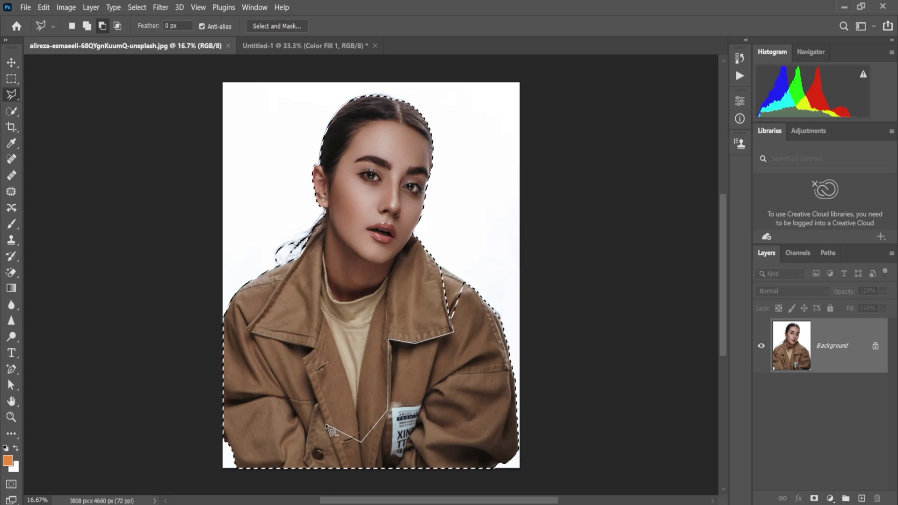
{"action": "left_click", "coordinate": [315, 348]}
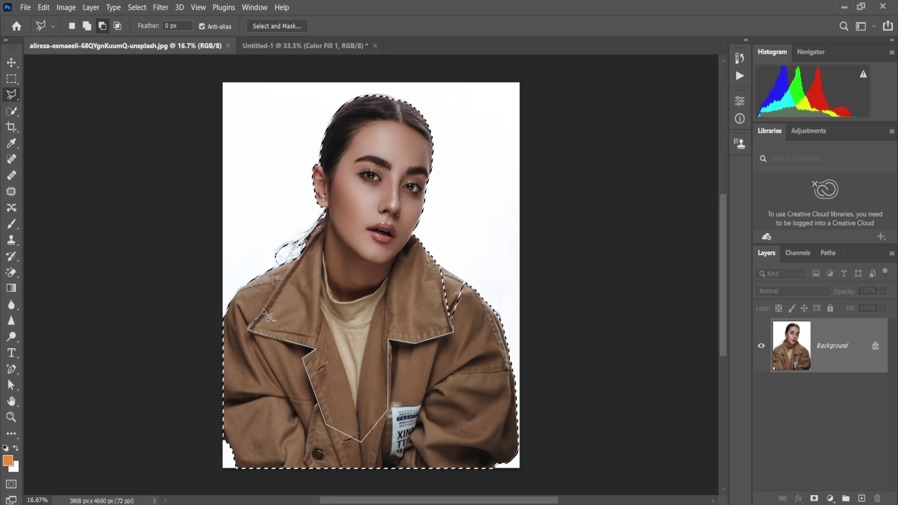
Step: Carry the outline around the lower left, bottom and right side, removing the lower jacket
{"action": "left_click", "coordinate": [299, 261]}
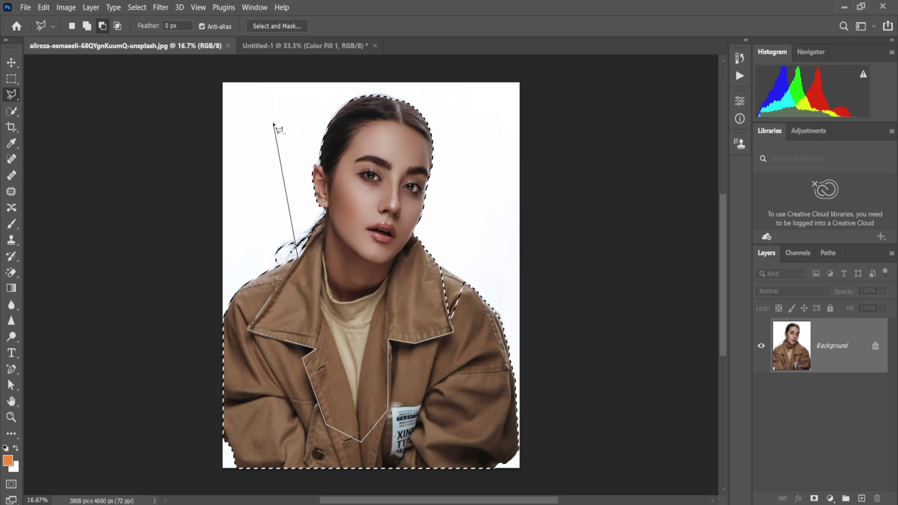
{"action": "left_click", "coordinate": [158, 260]}
{"action": "left_click", "coordinate": [124, 390]}
{"action": "left_click", "coordinate": [176, 481]}
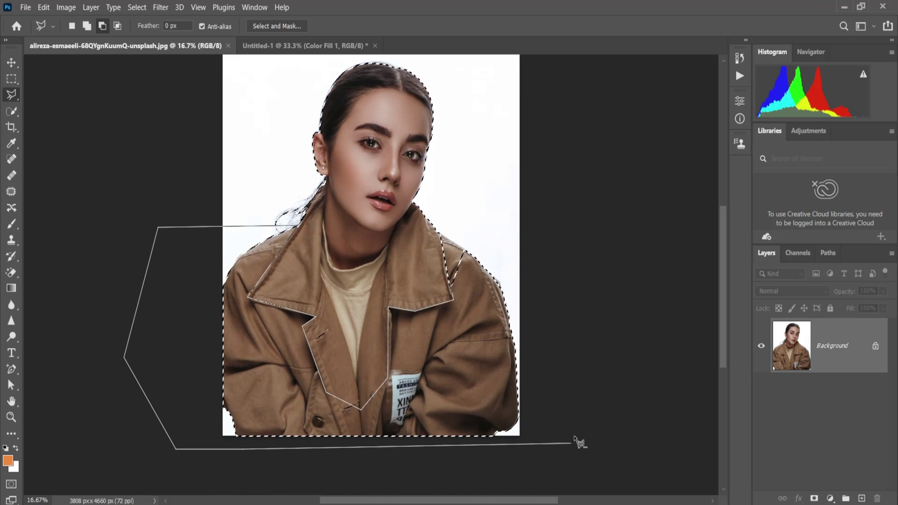
{"action": "left_click", "coordinate": [579, 456]}
{"action": "left_click", "coordinate": [624, 310]}
{"action": "left_click", "coordinate": [579, 206]}
{"action": "left_click", "coordinate": [534, 205]}
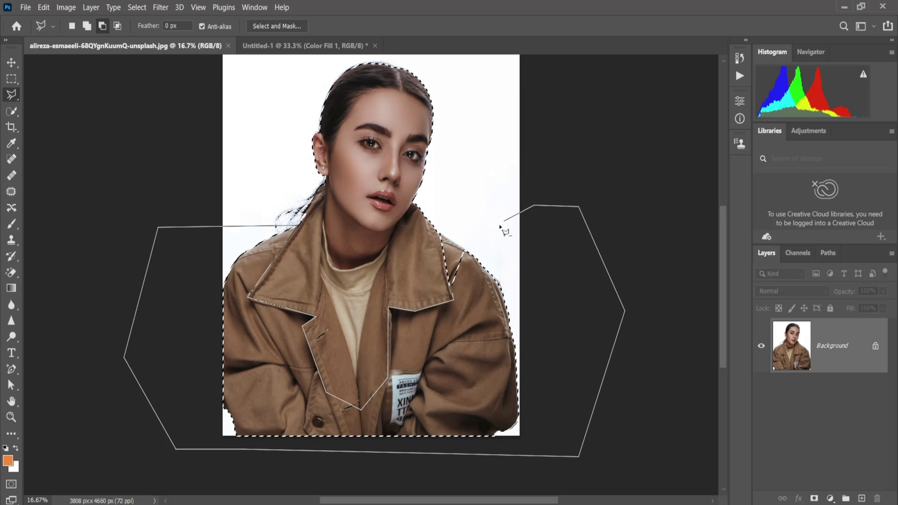
{"action": "left_click", "coordinate": [451, 284]}
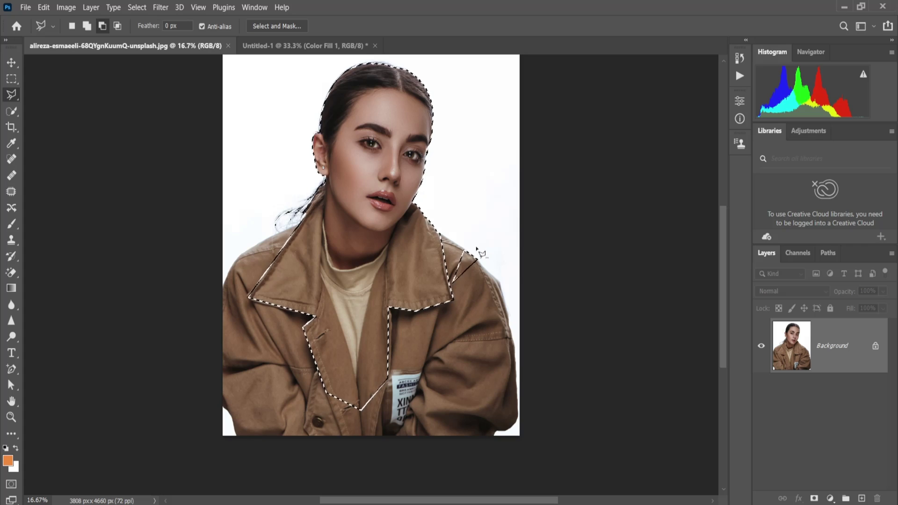
Step: Add the small area and tip at the right collar back into the selection
{"action": "right_click", "coordinate": [11, 95]}
{"action": "left_click", "coordinate": [47, 95]}
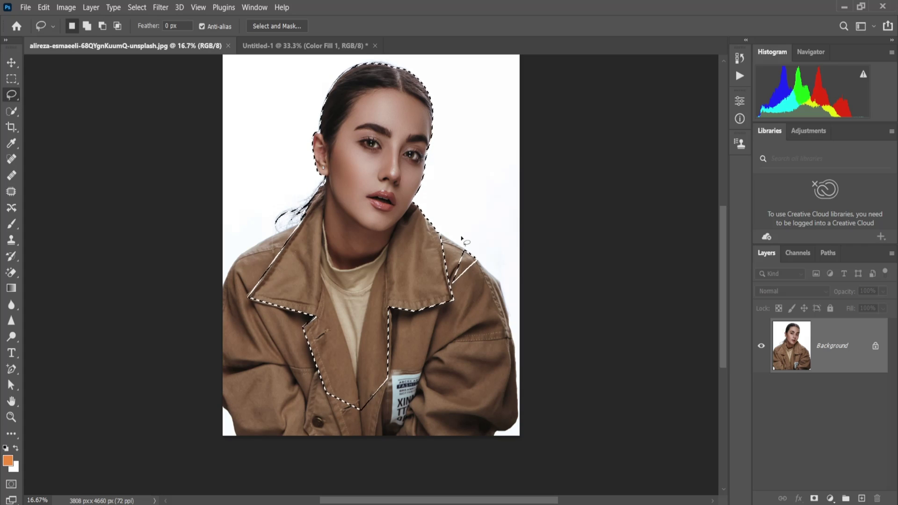
{"action": "left_click_drag", "start_coordinate": [461, 239], "coordinate": [491, 280]}
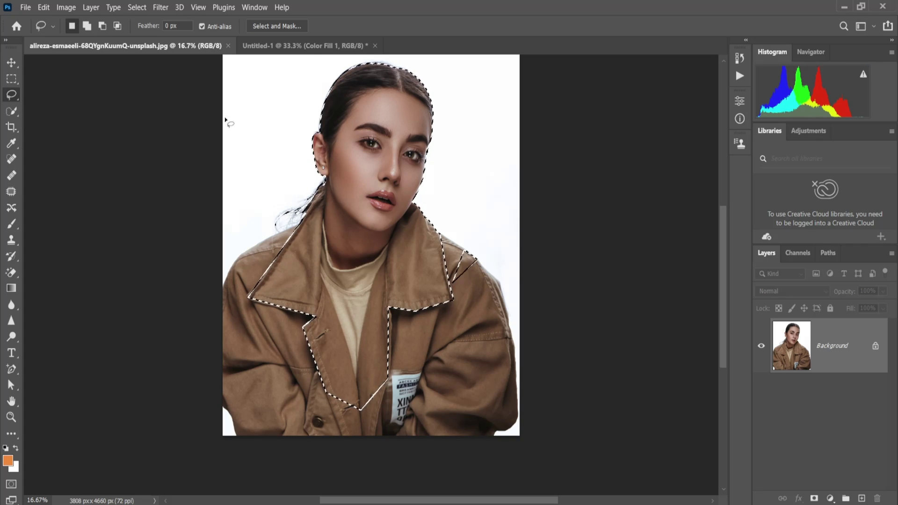
{"action": "right_click", "coordinate": [11, 94]}
{"action": "left_click", "coordinate": [46, 104]}
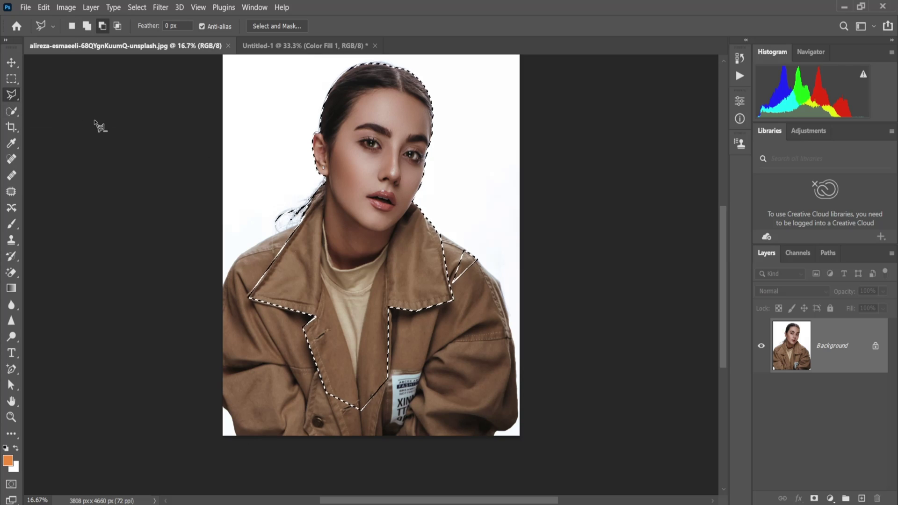
{"action": "left_click", "coordinate": [472, 246]}
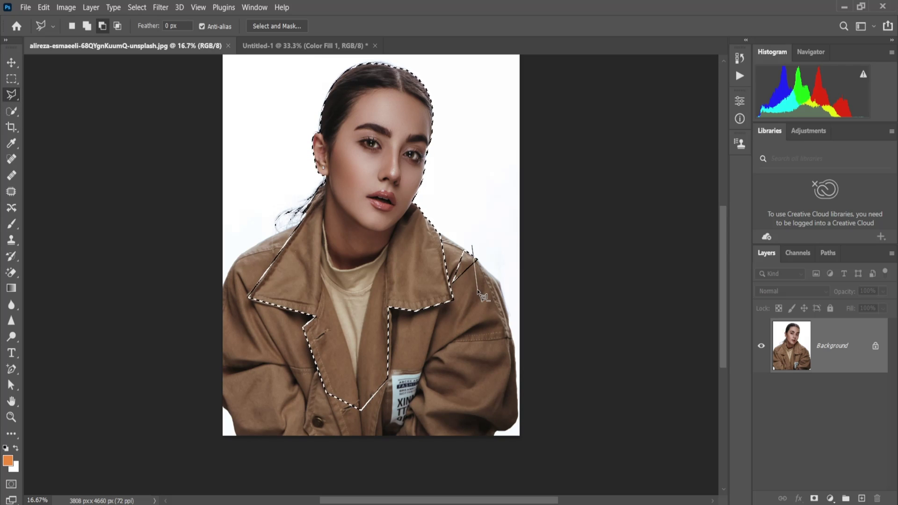
{"action": "left_click", "coordinate": [472, 245]}
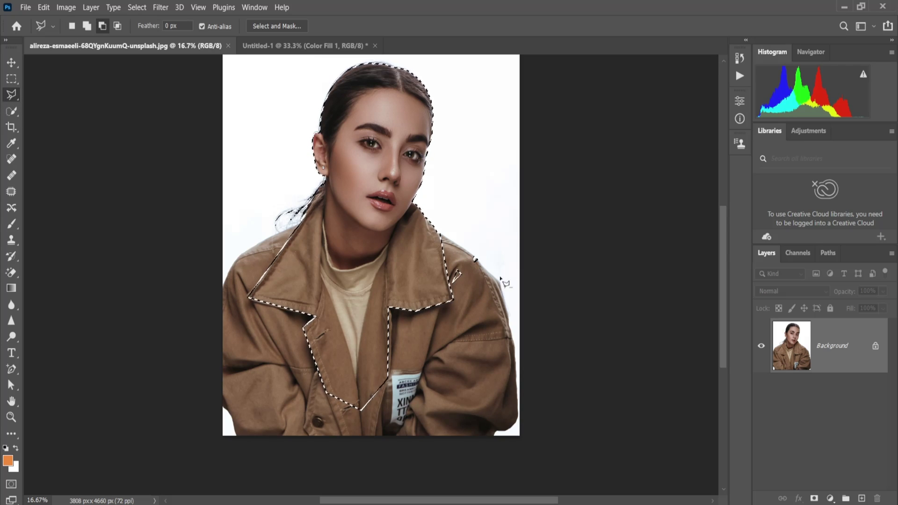
Step: Correct the selection along the right shoulder and collar edge with a polygonal outline
{"action": "scroll", "coordinate": [480, 257], "scroll_direction": "up", "scroll_amount": 1}
{"action": "scroll", "coordinate": [480, 257], "scroll_direction": "up", "scroll_amount": 1}
{"action": "left_click", "coordinate": [473, 219]}
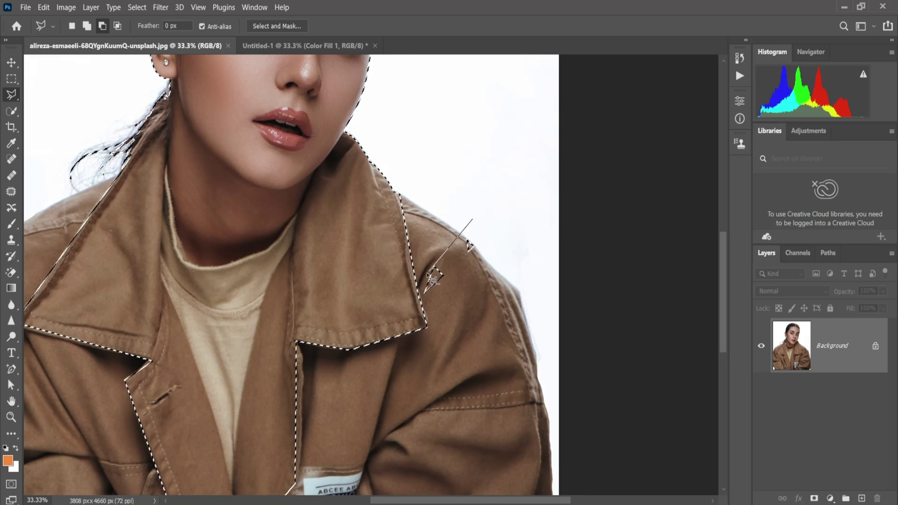
{"action": "left_click", "coordinate": [422, 269]}
{"action": "left_click", "coordinate": [423, 294]}
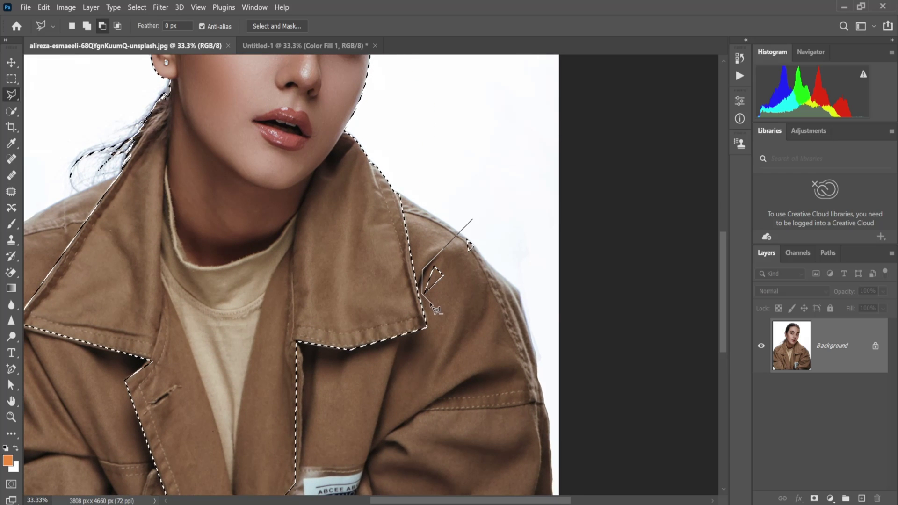
{"action": "left_click", "coordinate": [514, 232]}
{"action": "left_click", "coordinate": [473, 219]}
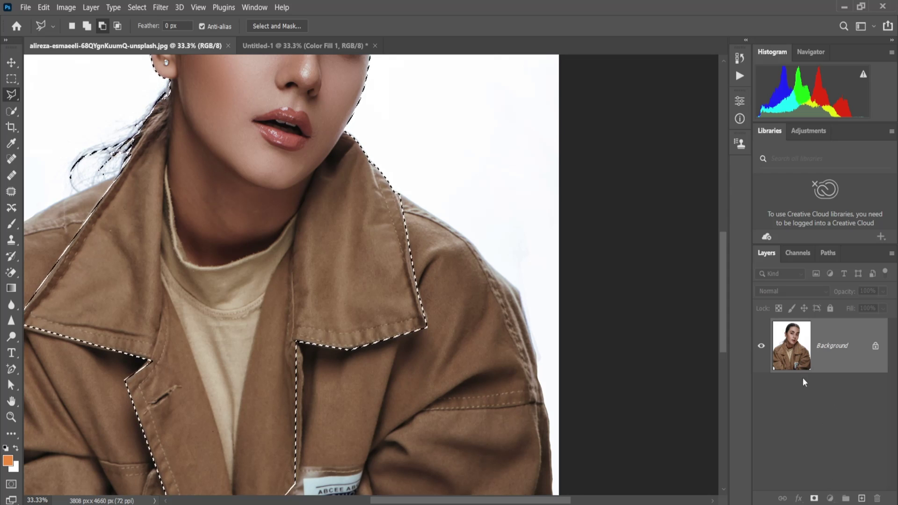
Step: Add a layer mask to isolate the head and collar, then view the whole cut-out
{"action": "left_click", "coordinate": [814, 498]}
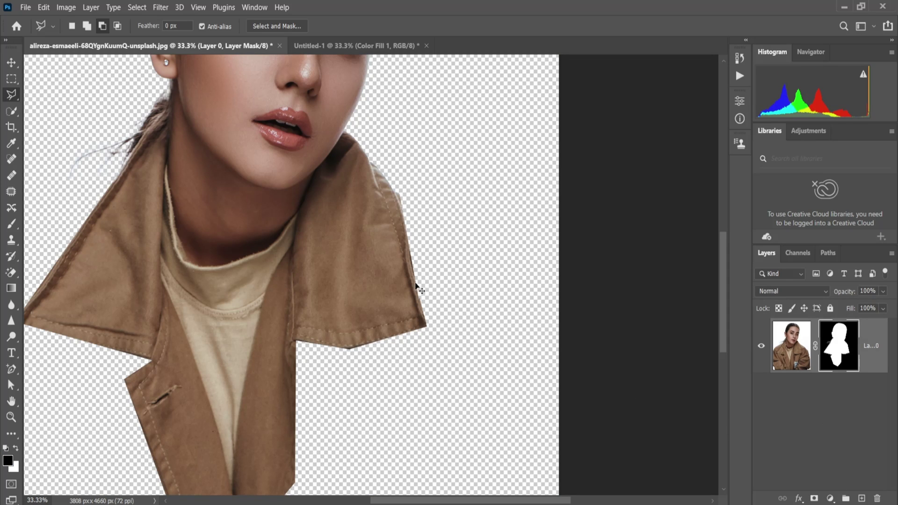
{"action": "key", "text": "ctrl+minus"}
{"action": "left_click_drag", "start_coordinate": [363, 223], "coordinate": [548, 246]}
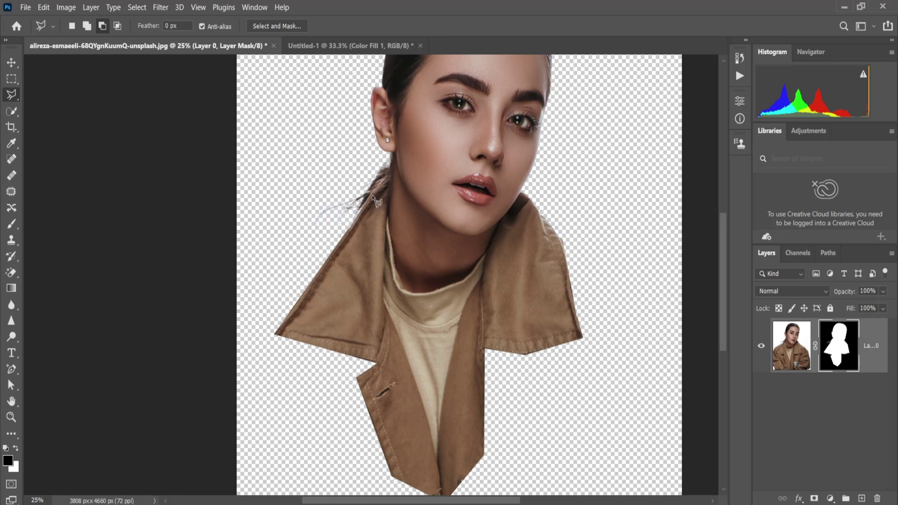
Step: Drag the cut-out portrait layer into the Untitled-1 poster document
{"action": "key", "text": "v"}
{"action": "left_click_drag", "start_coordinate": [481, 228], "coordinate": [465, 226]}
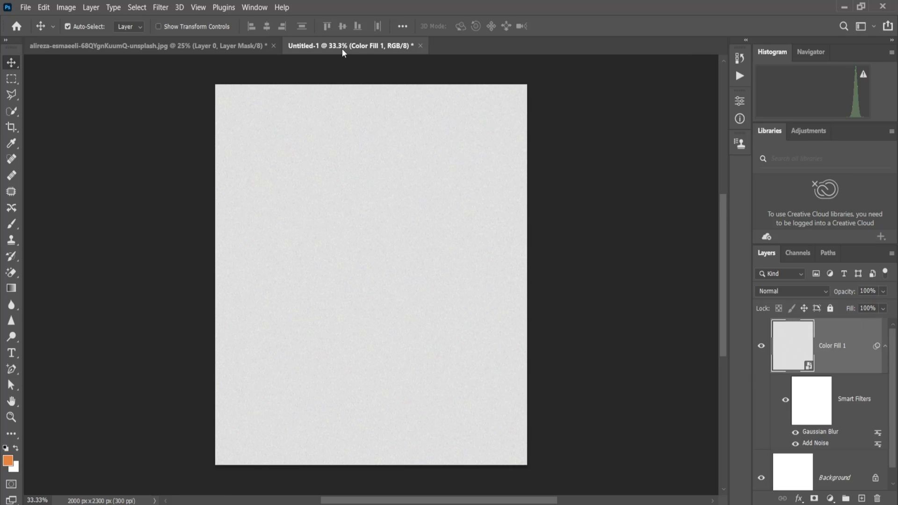
{"action": "left_click_drag", "start_coordinate": [344, 59], "coordinate": [389, 105]}
{"action": "scroll", "coordinate": [495, 230], "scroll_direction": "down", "scroll_amount": 1}
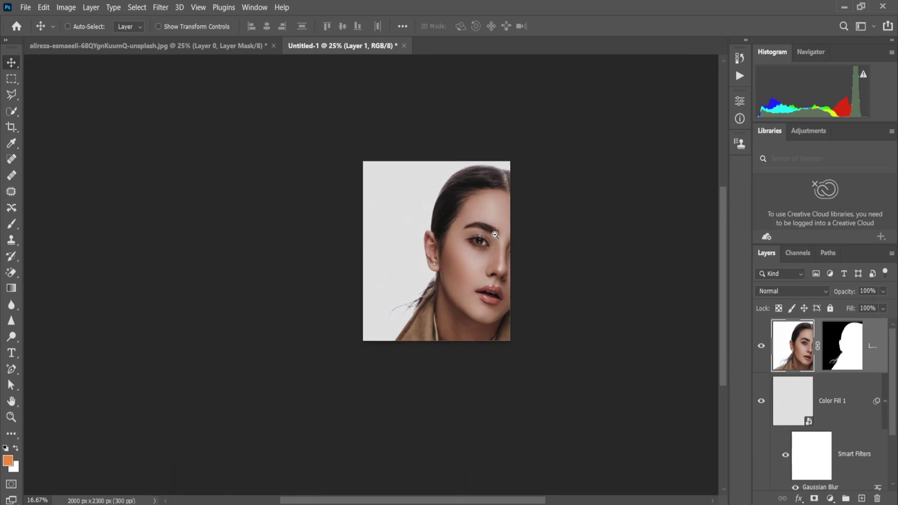
{"action": "scroll", "coordinate": [495, 230], "scroll_direction": "down", "scroll_amount": 2}
Step: Scale the portrait to about 50% and centre it on the page
{"action": "key", "text": "ctrl+t"}
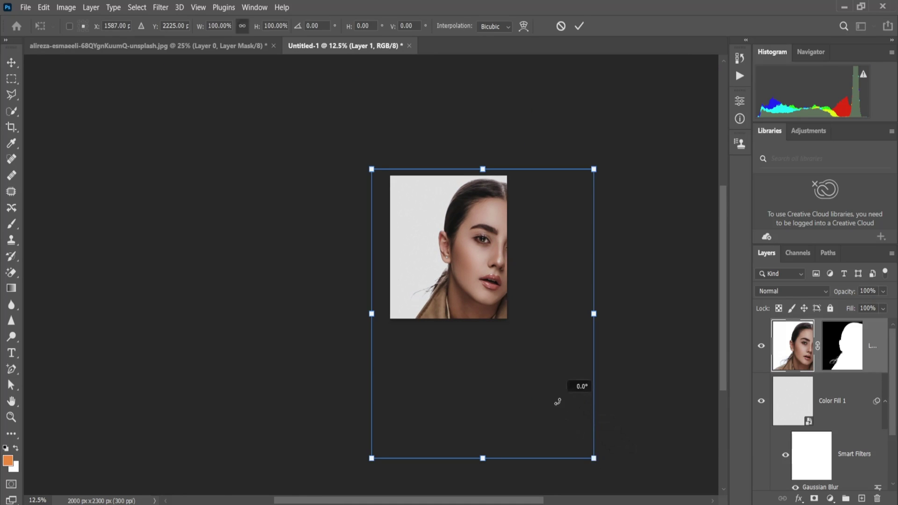
{"action": "left_click_drag", "start_coordinate": [594, 458], "coordinate": [492, 323]}
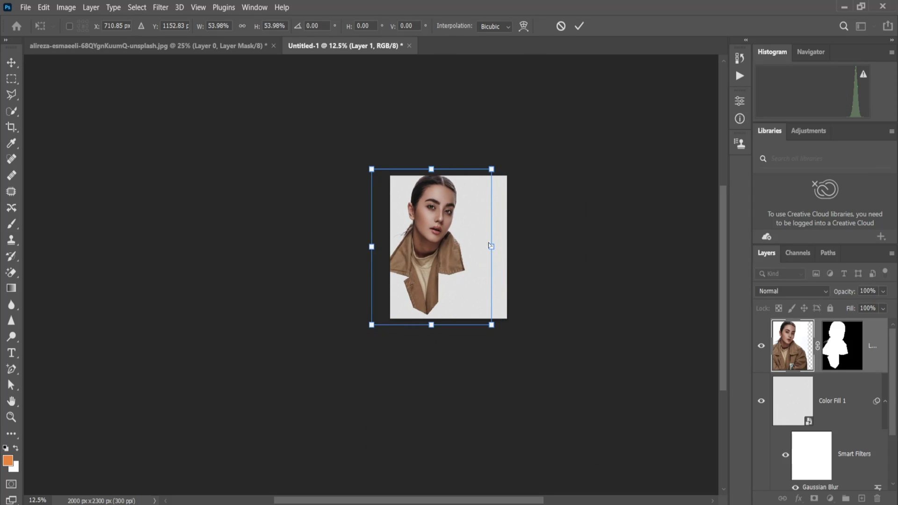
{"action": "scroll", "coordinate": [491, 248], "scroll_direction": "up", "scroll_amount": 2}
{"action": "left_click_drag", "start_coordinate": [419, 256], "coordinate": [466, 257]}
{"action": "left_click_drag", "start_coordinate": [546, 97], "coordinate": [543, 120]}
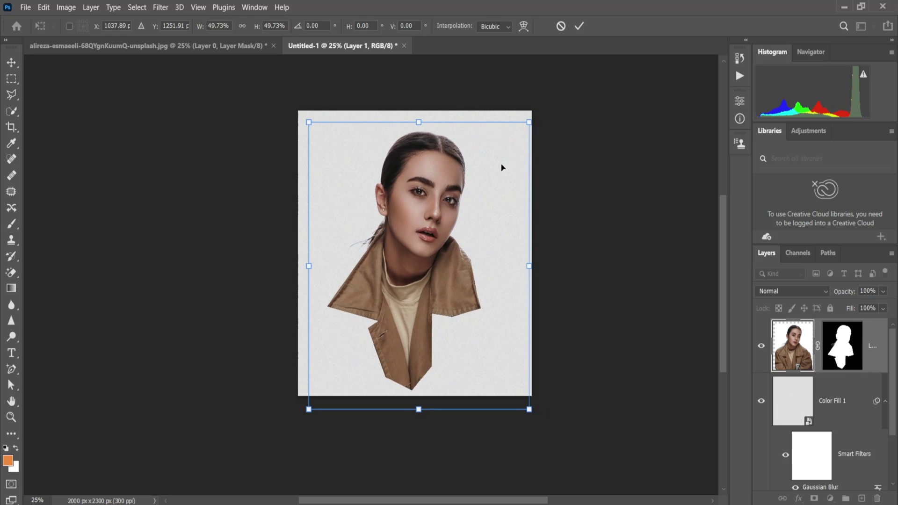
{"action": "left_click_drag", "start_coordinate": [501, 167], "coordinate": [451, 196]}
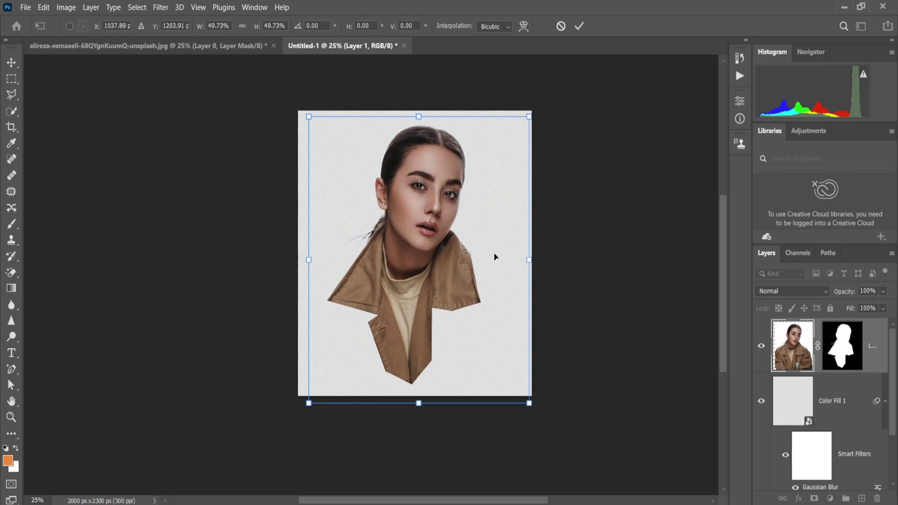
{"action": "key", "text": "Return"}
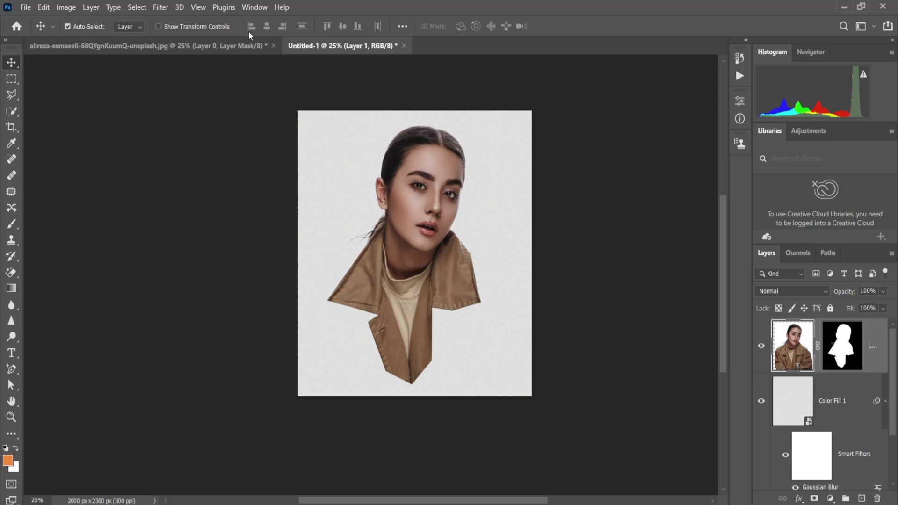
Step: Apply the Artistic > Paint Daubs filter with brush size 4 and sharpness 7
{"action": "left_click", "coordinate": [263, 7]}
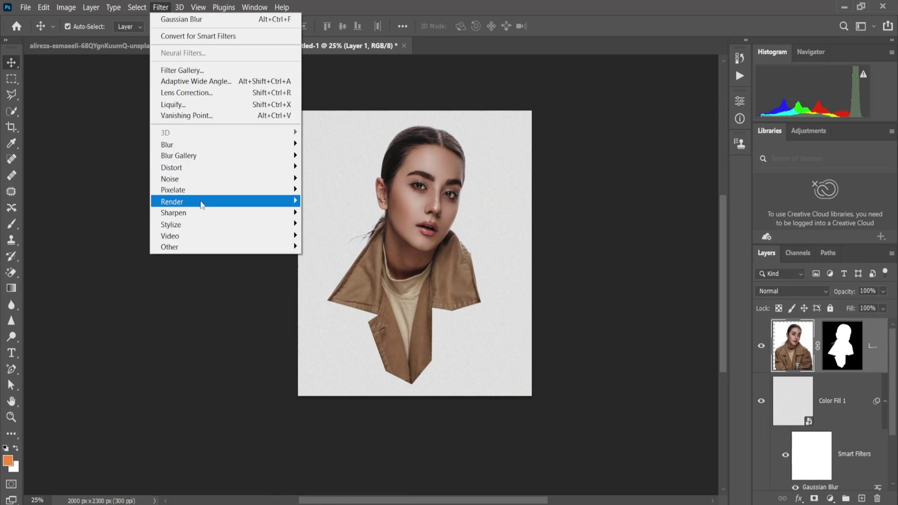
{"action": "left_click", "coordinate": [209, 72]}
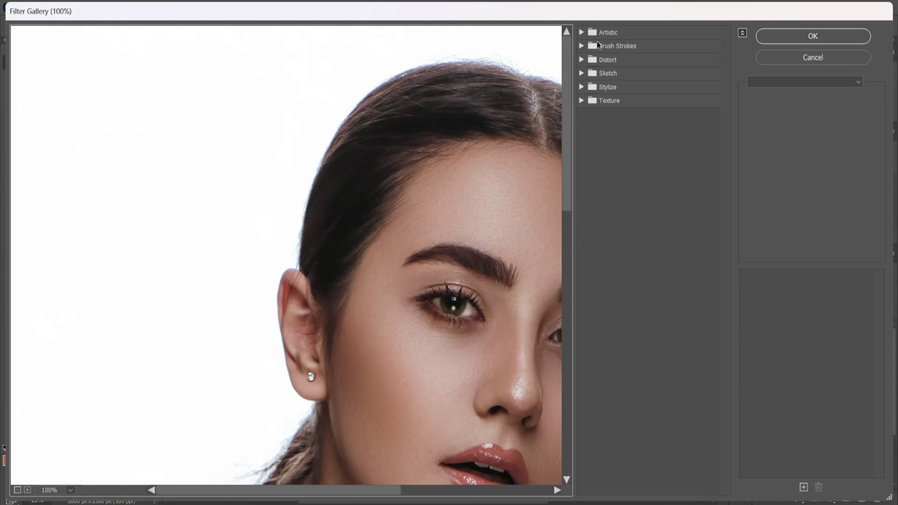
{"action": "left_click", "coordinate": [582, 33]}
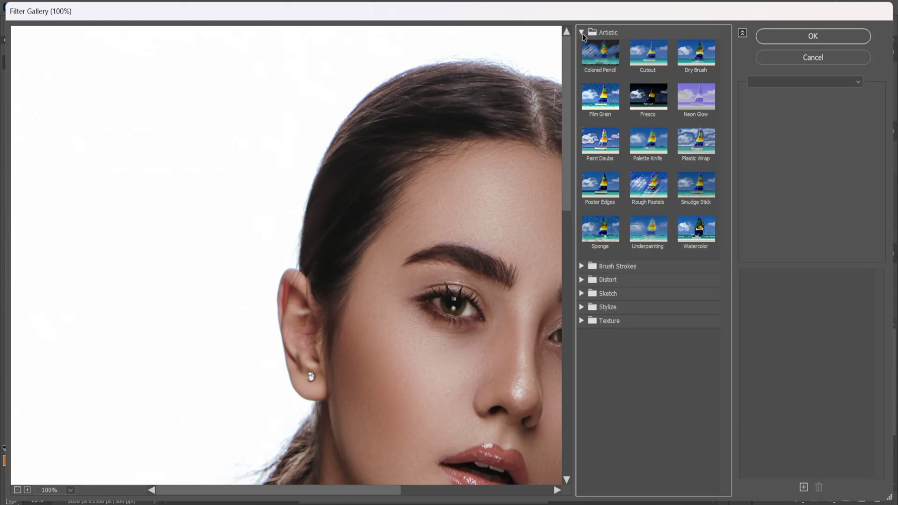
{"action": "left_click", "coordinate": [601, 145]}
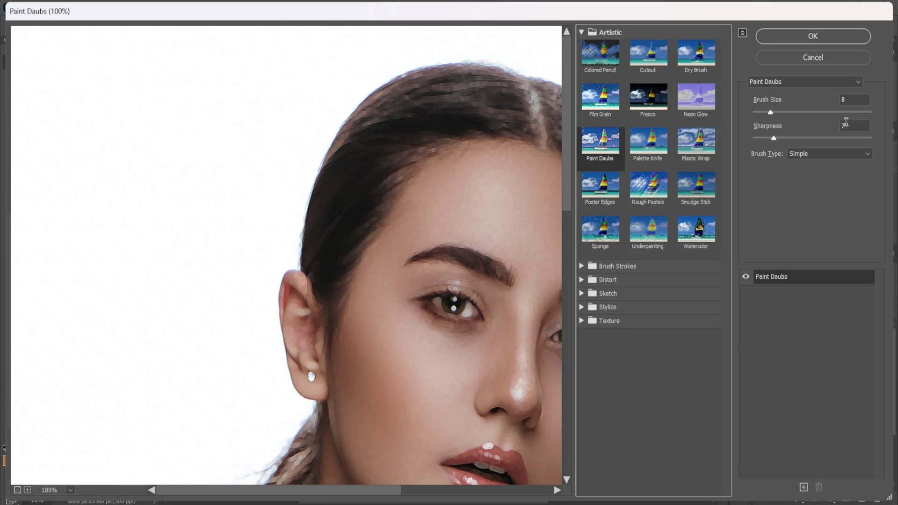
{"action": "mouse_move", "coordinate": [771, 113]}
{"action": "left_mouse_down"}
{"action": "mouse_move", "coordinate": [761, 113]}
{"action": "mouse_move", "coordinate": [775, 139]}
{"action": "left_mouse_up"}
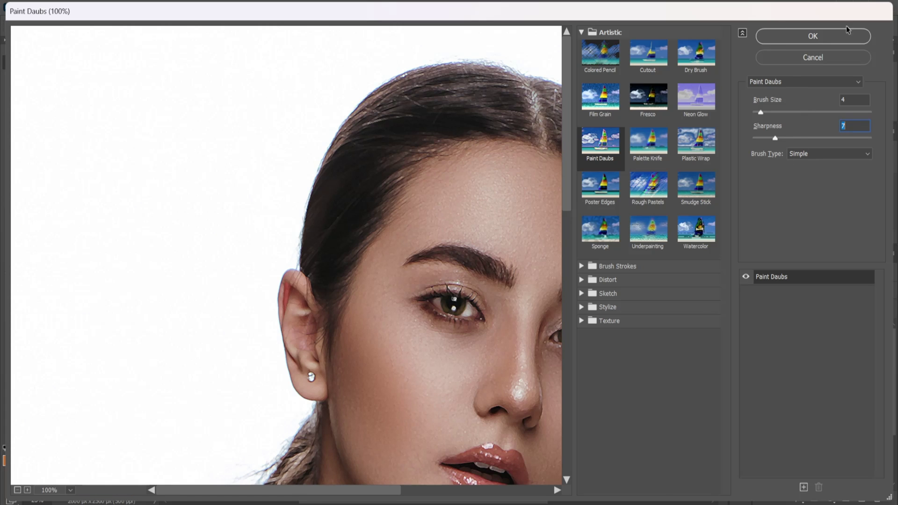
{"action": "left_click", "coordinate": [834, 36]}
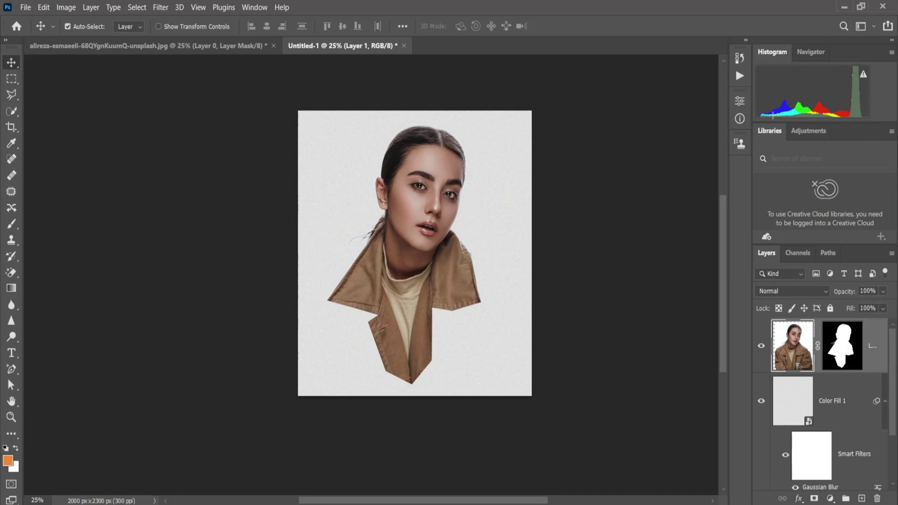
Step: Add a Black & White adjustment layer clipped to the portrait
{"action": "left_click", "coordinate": [829, 499]}
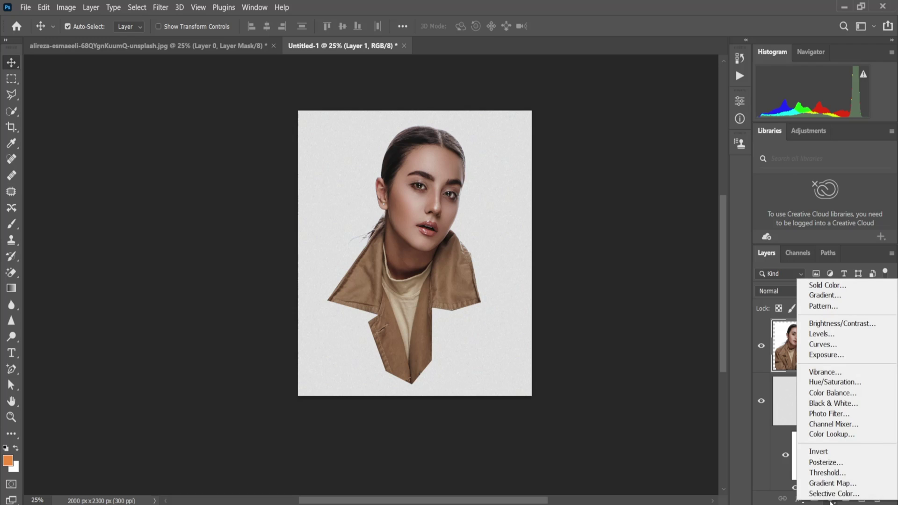
{"action": "left_click", "coordinate": [836, 401]}
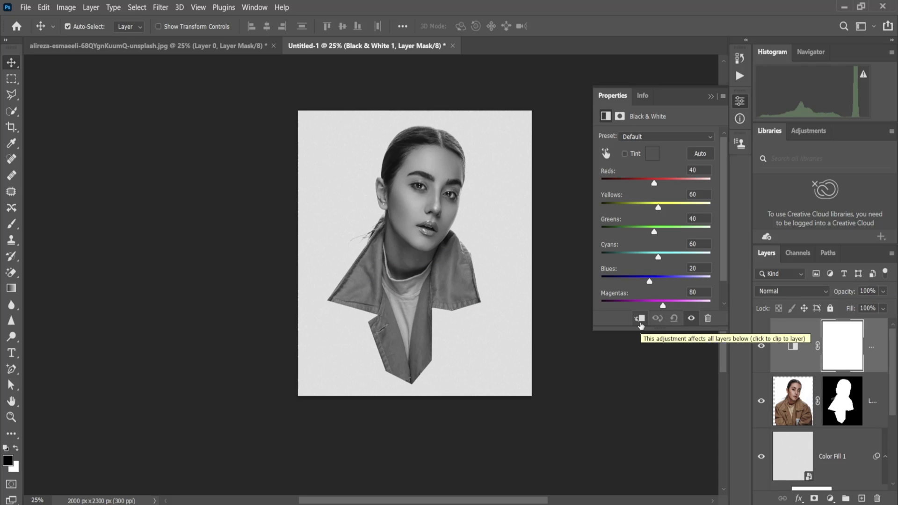
{"action": "left_click", "coordinate": [640, 320]}
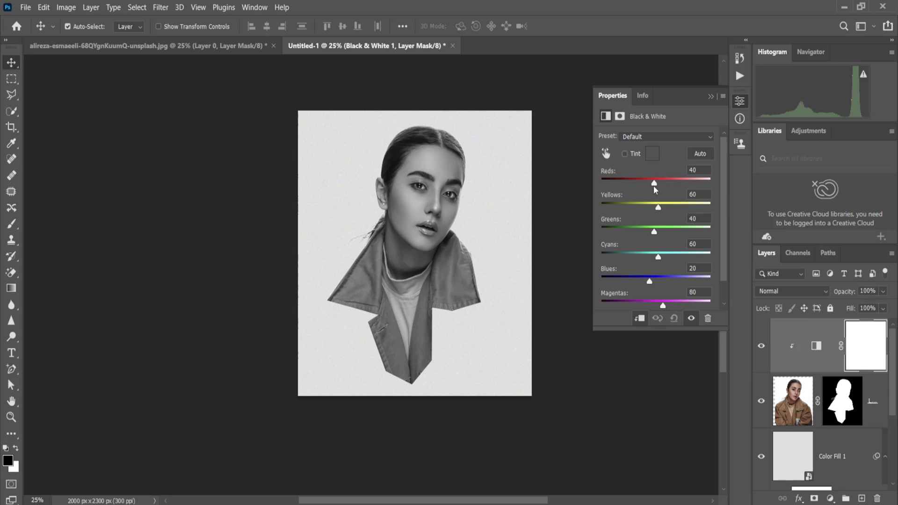
Step: Tune the Reds slider in the Black & White adjustment, settling around 43
{"action": "left_click_drag", "start_coordinate": [654, 184], "coordinate": [651, 184]}
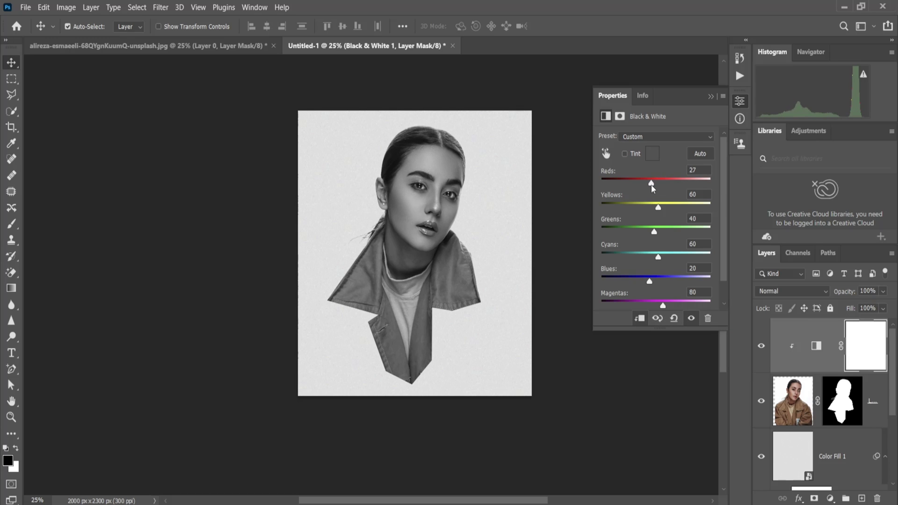
{"action": "left_click", "coordinate": [453, 216], "text": "ctrl"}
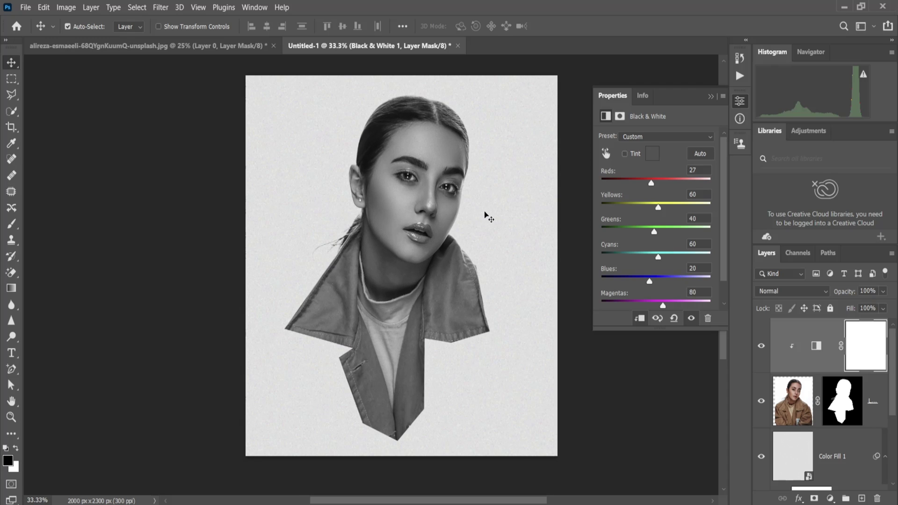
{"action": "left_click_drag", "start_coordinate": [651, 186], "coordinate": [647, 186]}
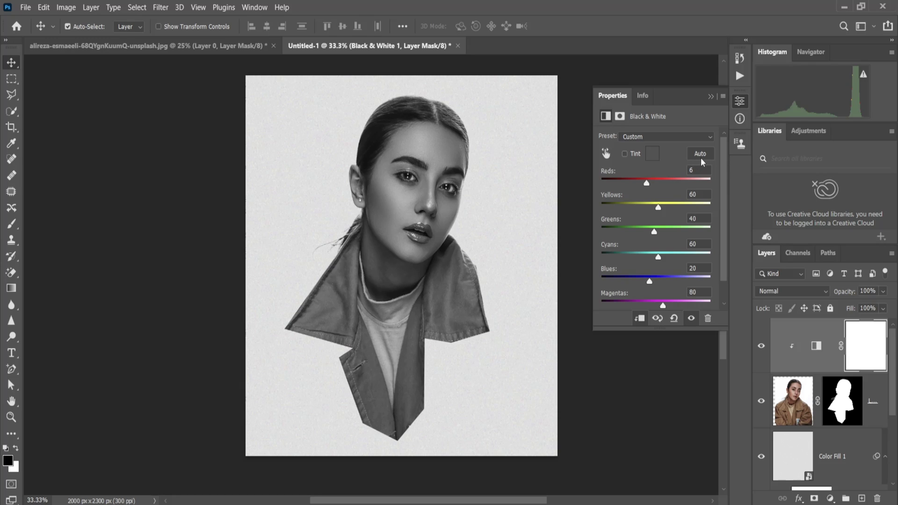
{"action": "left_click_drag", "start_coordinate": [646, 183], "coordinate": [655, 186]}
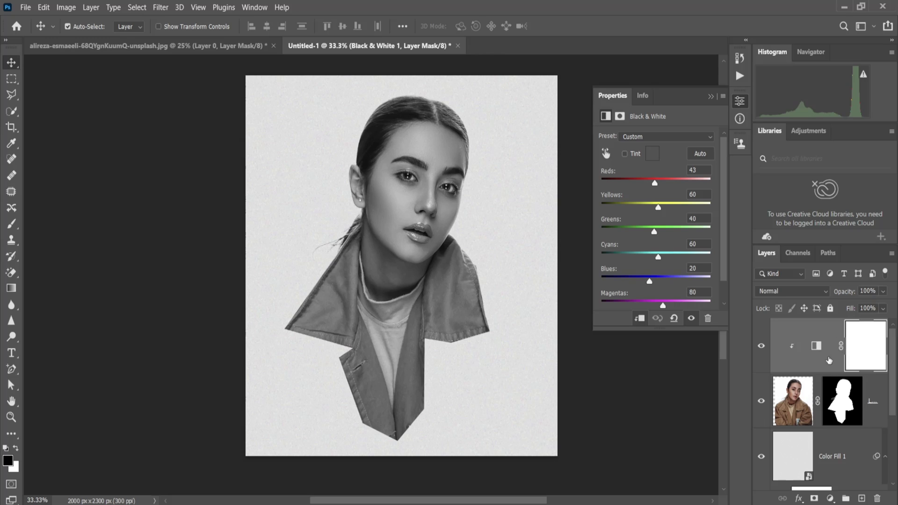
Step: Group the portrait and its Black & White layer as 'Model' and collapse the group
{"action": "left_click", "coordinate": [873, 395], "text": "shift"}
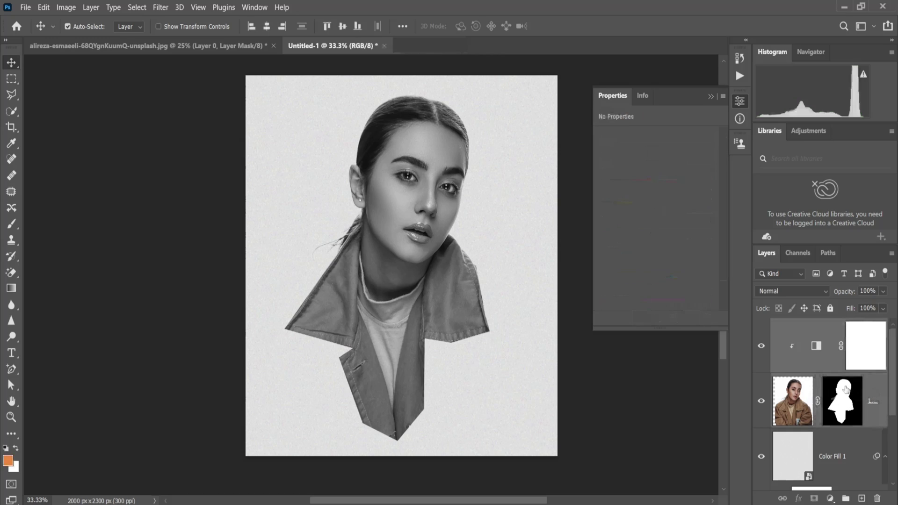
{"action": "key", "text": "ctrl+g"}
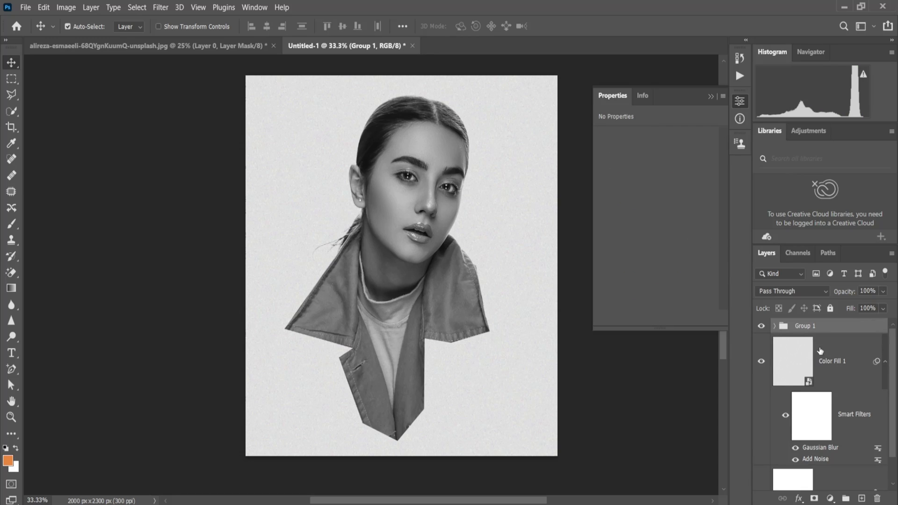
{"action": "double_click", "coordinate": [805, 325]}
{"action": "type", "text": "Mod"}
{"action": "type", "text": "el"}
{"action": "left_click", "coordinate": [774, 326]}
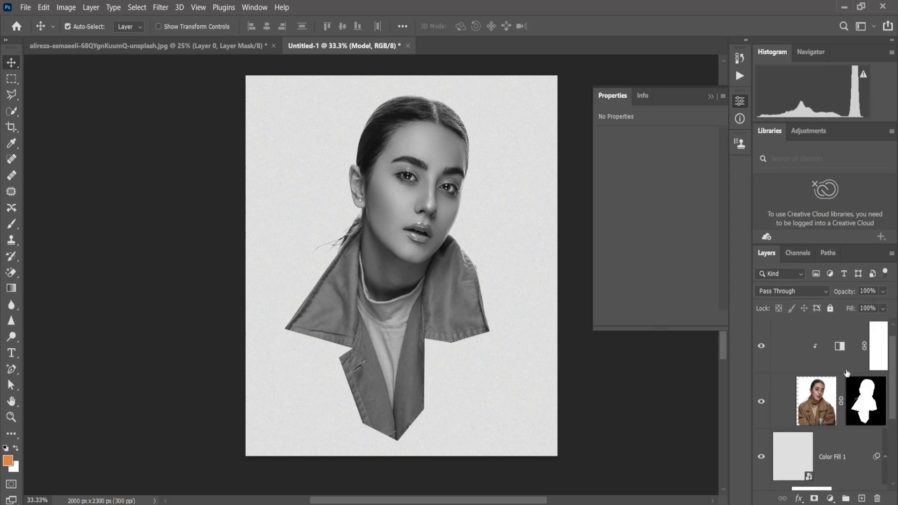
{"action": "scroll", "coordinate": [847, 372], "scroll_direction": "up", "scroll_amount": 1}
{"action": "left_click", "coordinate": [774, 326]}
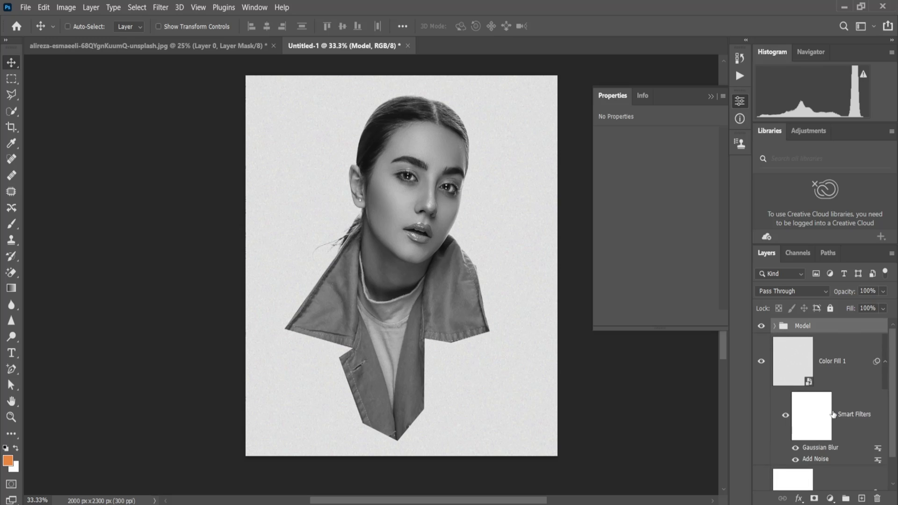
{"action": "mouse_move", "coordinate": [752, 355]}
{"action": "left_mouse_down"}
{"action": "mouse_move", "coordinate": [685, 355]}
{"action": "mouse_move", "coordinate": [693, 355]}
{"action": "left_mouse_up"}
{"action": "scroll", "coordinate": [832, 365], "scroll_direction": "down", "scroll_amount": 1}
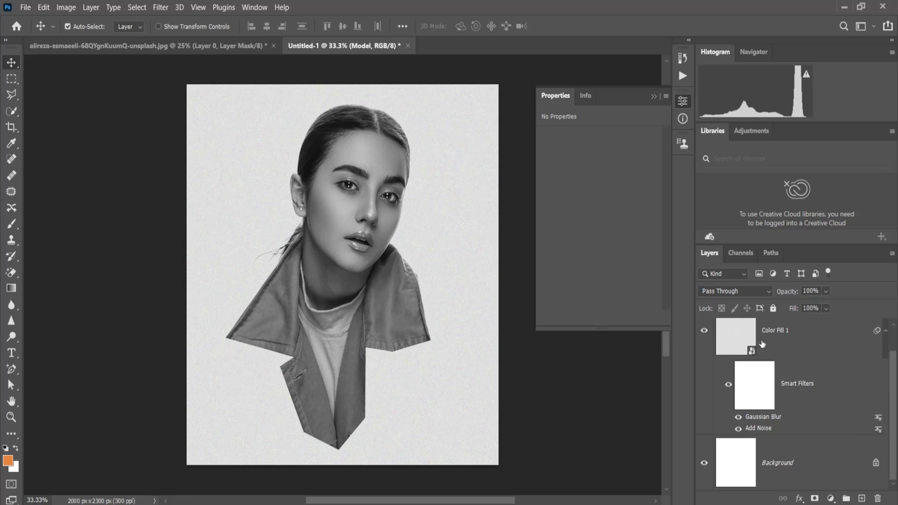
Step: Convert the Model group into a smart object
{"action": "scroll", "coordinate": [762, 345], "scroll_direction": "up", "scroll_amount": 1}
{"action": "right_click", "coordinate": [772, 332]}
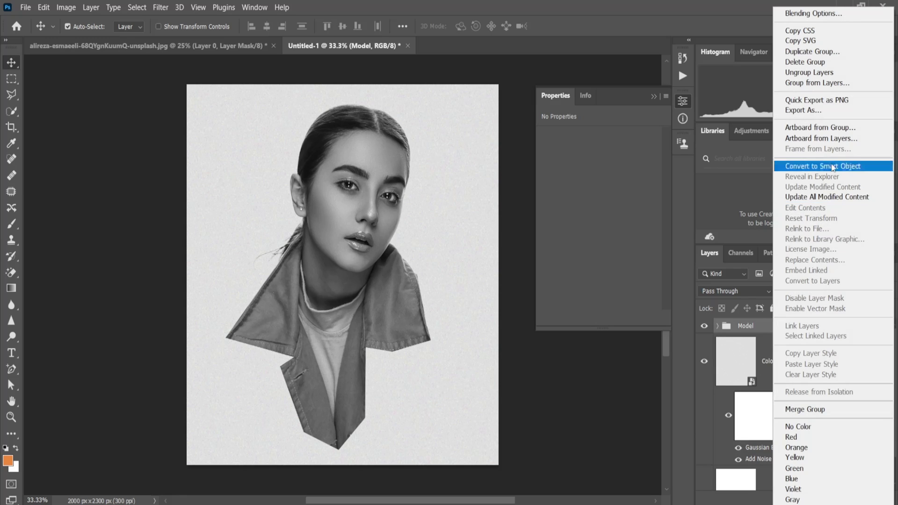
{"action": "left_click", "coordinate": [823, 166]}
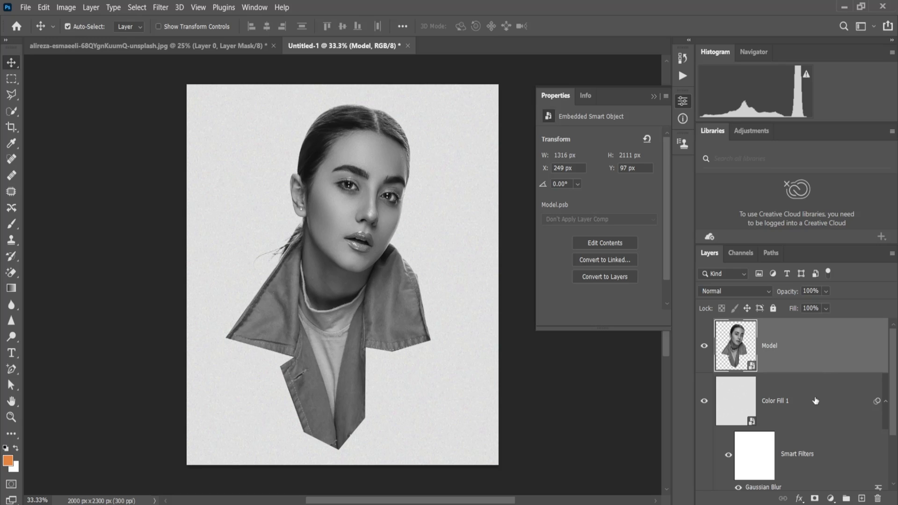
{"action": "scroll", "coordinate": [807, 403], "scroll_direction": "down", "scroll_amount": 1}
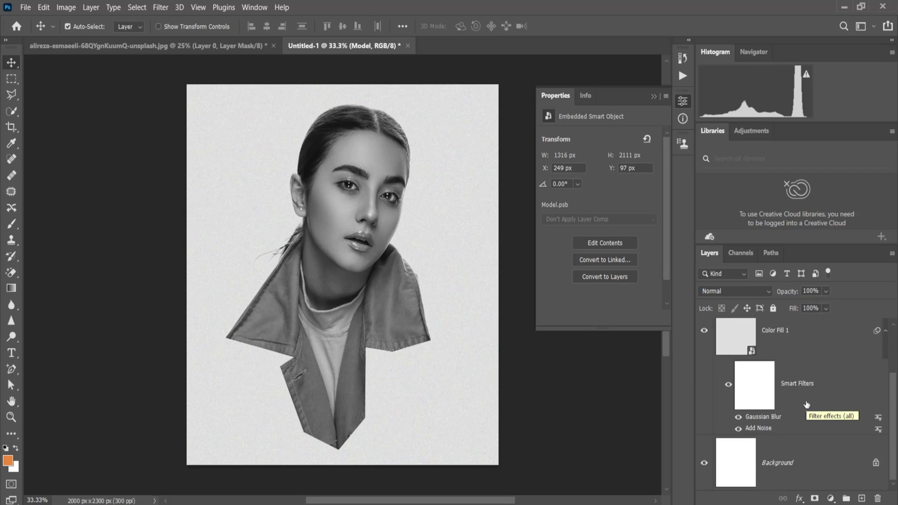
{"action": "scroll", "coordinate": [790, 374], "scroll_direction": "up", "scroll_amount": 1}
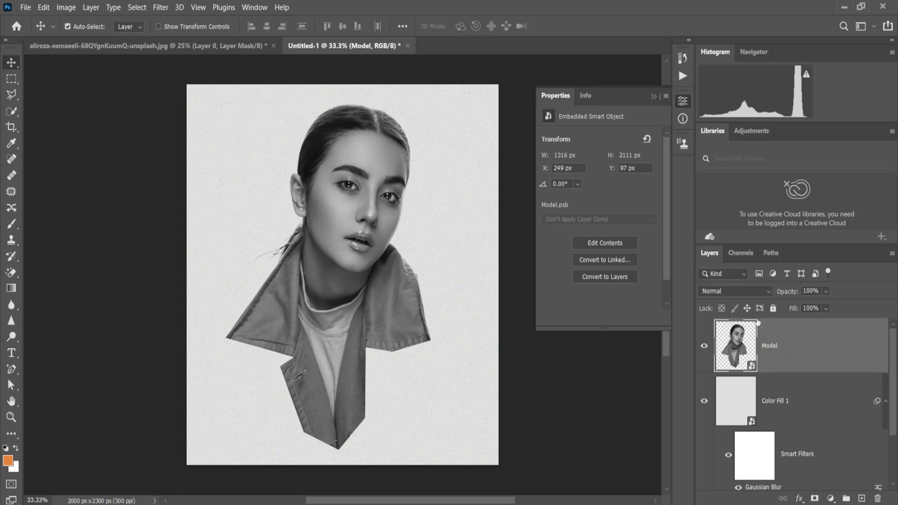
Step: Close Properties, collapse the dock, and float a tall Layers panel near the canvas top-right
{"action": "left_click", "coordinate": [682, 103]}
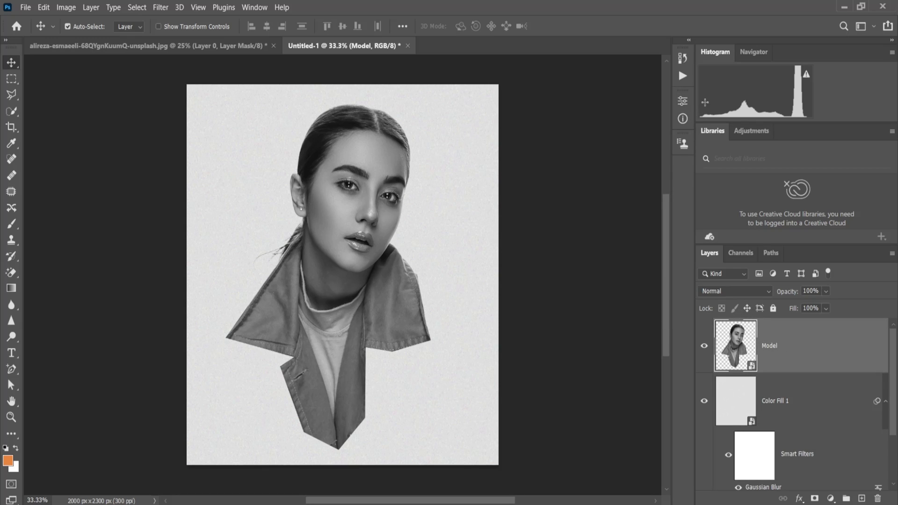
{"action": "left_click", "coordinate": [892, 41]}
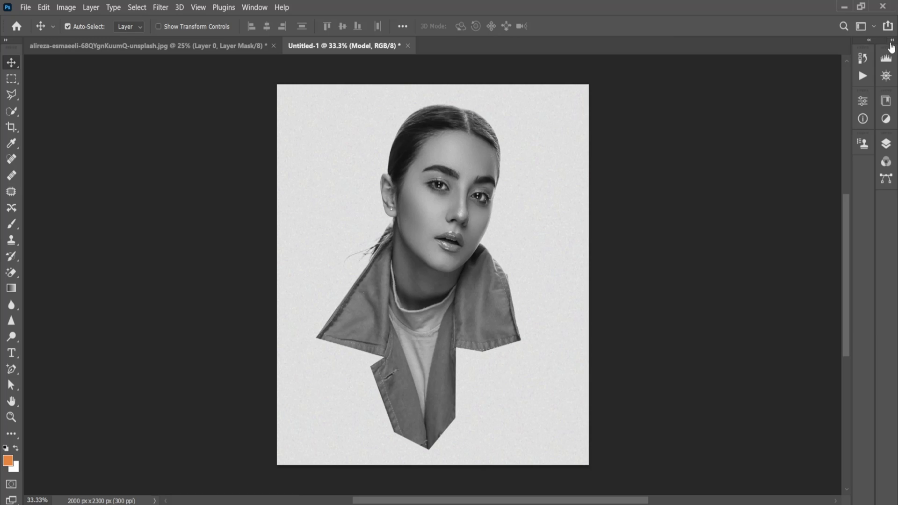
{"action": "left_click", "coordinate": [255, 7]}
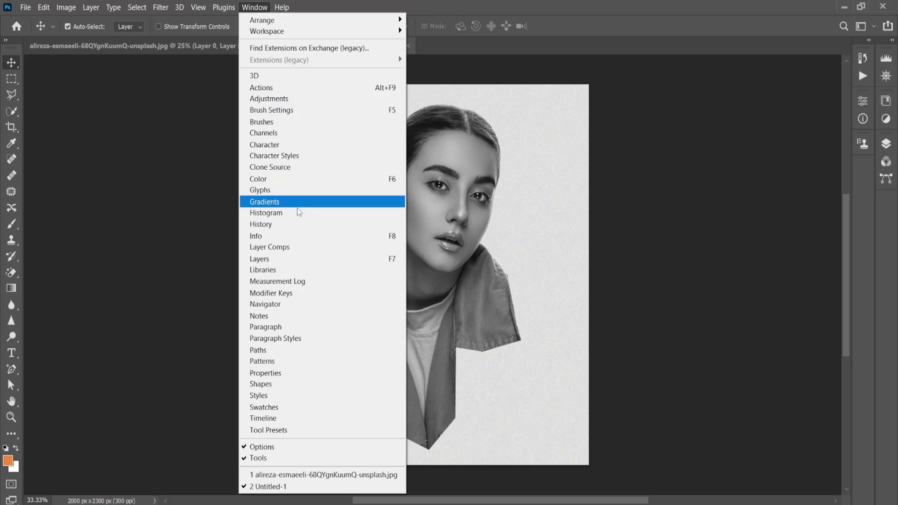
{"action": "left_click", "coordinate": [313, 256]}
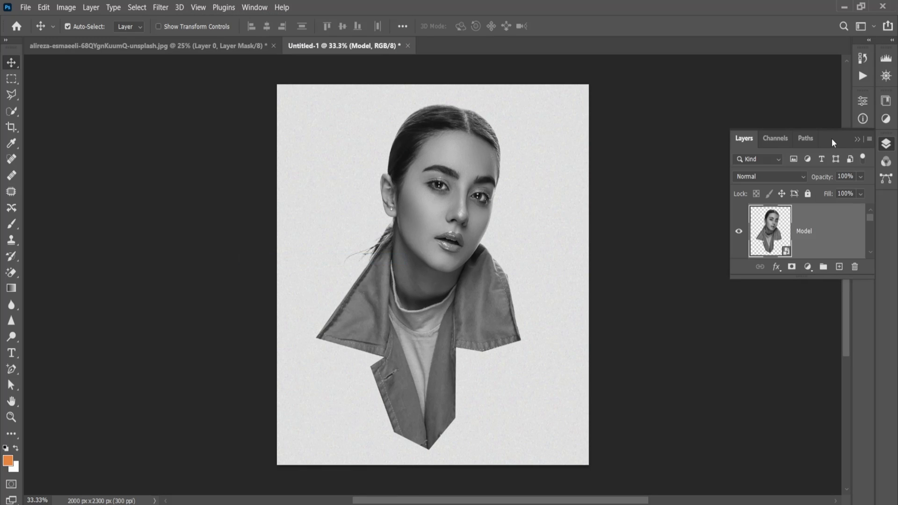
{"action": "left_click_drag", "start_coordinate": [835, 140], "coordinate": [796, 57]}
{"action": "mouse_move", "coordinate": [790, 191]}
{"action": "left_mouse_down"}
{"action": "mouse_move", "coordinate": [808, 260]}
{"action": "mouse_move", "coordinate": [814, 388]}
{"action": "mouse_move", "coordinate": [830, 389]}
{"action": "left_mouse_up"}
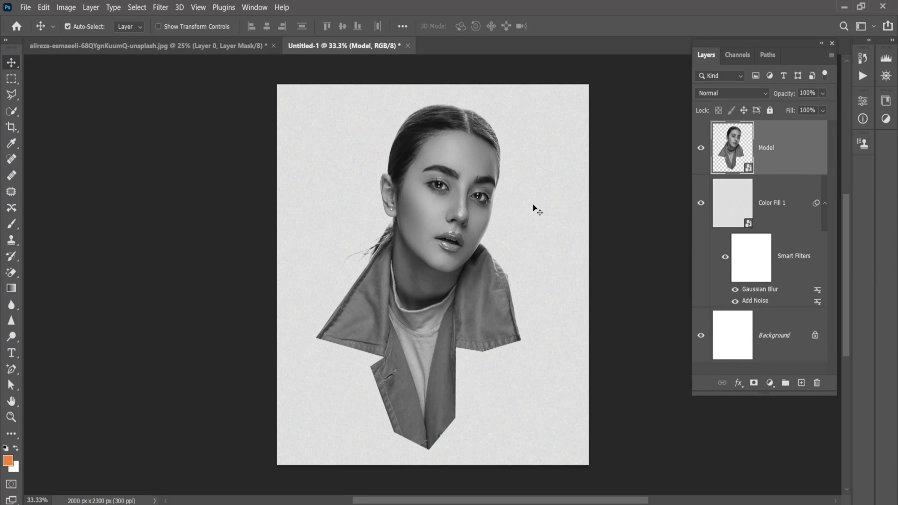
{"action": "left_click_drag", "start_coordinate": [730, 49], "coordinate": [743, 47]}
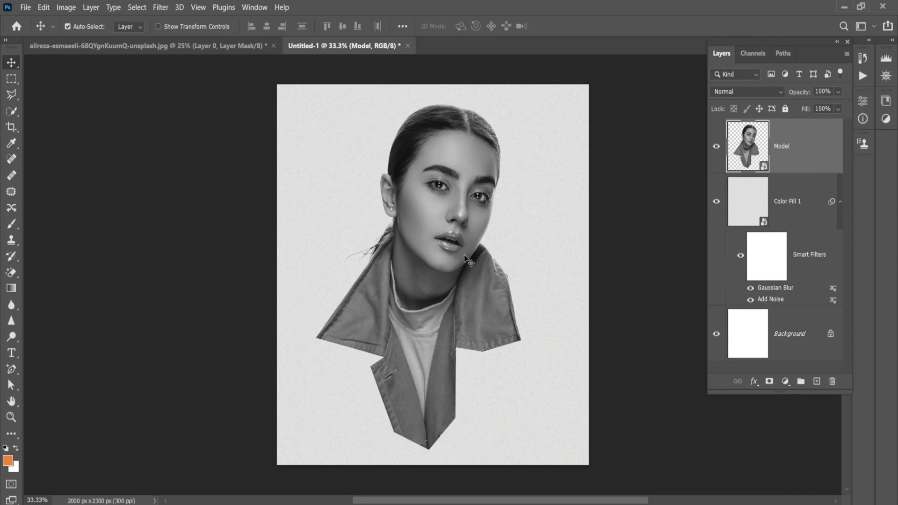
Step: Place a 'TOP MODEL' text layer left of the face and colour it white
{"action": "left_click", "coordinate": [12, 352]}
{"action": "left_click", "coordinate": [313, 226]}
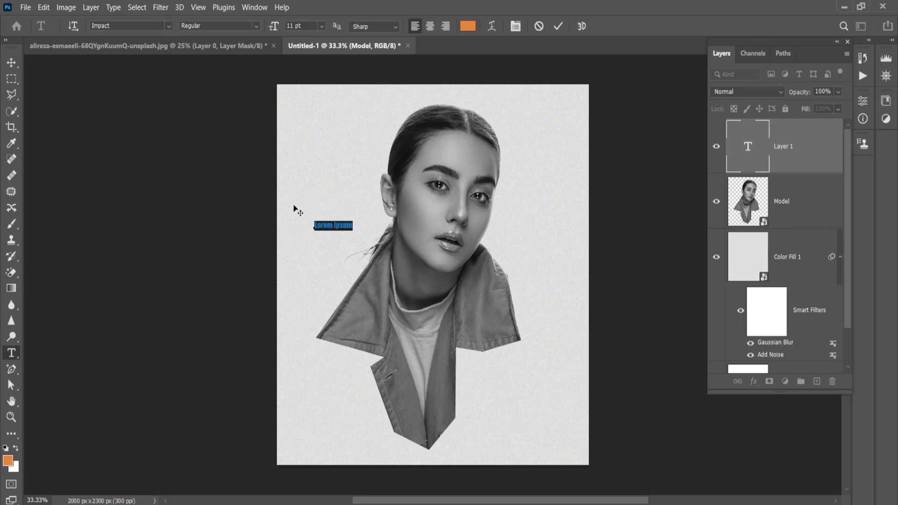
{"action": "type", "text": "TOP"}
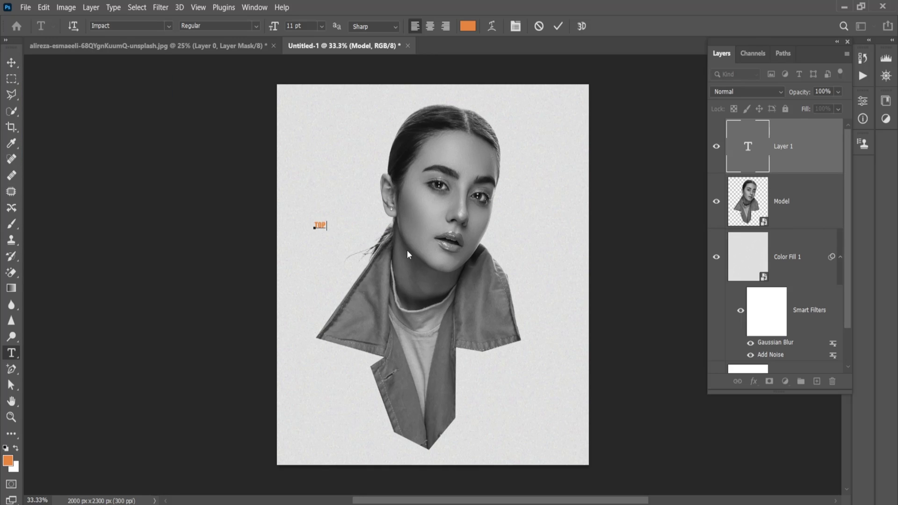
{"action": "type", "text": " MODEL"}
{"action": "left_click", "coordinate": [467, 26]}
{"action": "left_click", "coordinate": [504, 119]}
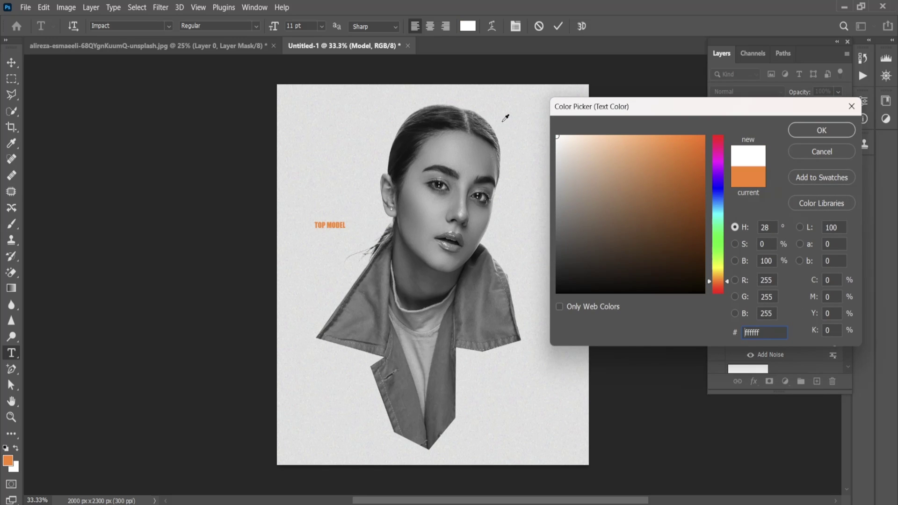
{"action": "left_click", "coordinate": [821, 130]}
Step: Select all the TOP MODEL text, reconfirm white as its colour, and commit it
{"action": "key", "text": "ctrl+a"}
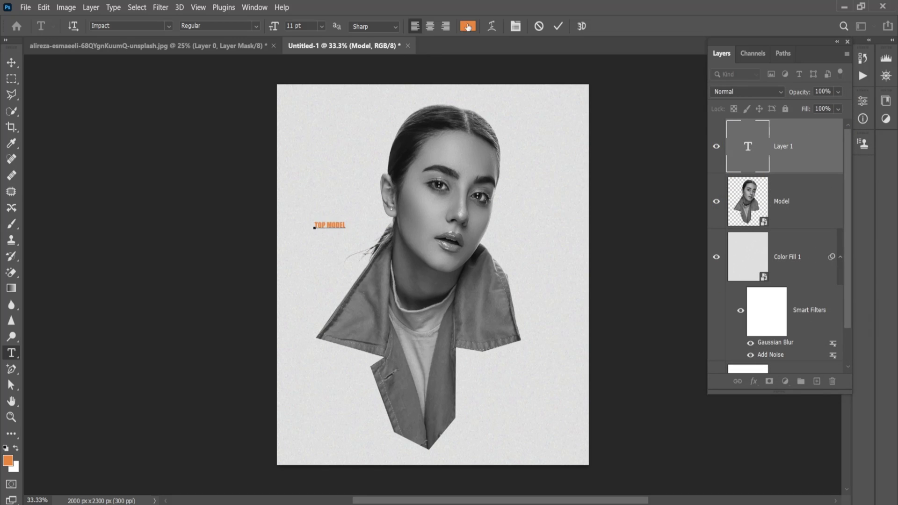
{"action": "left_click", "coordinate": [467, 27]}
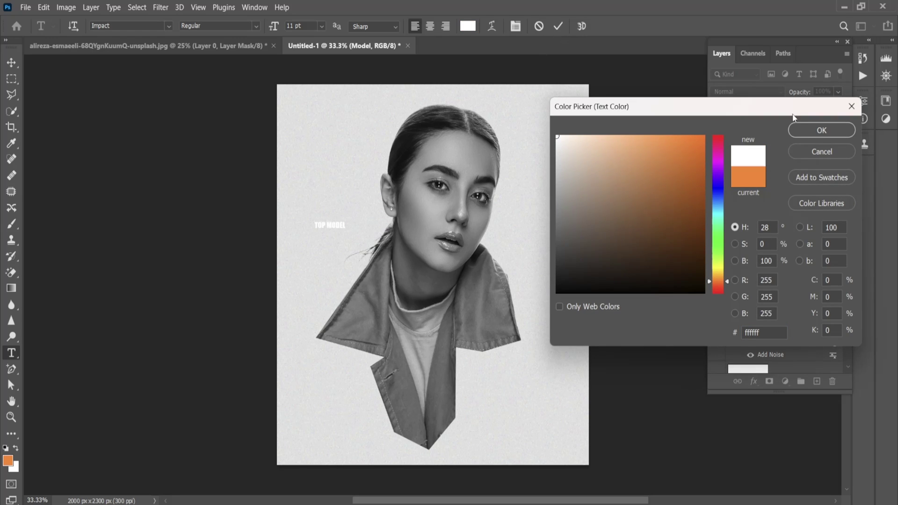
{"action": "left_click", "coordinate": [822, 130]}
{"action": "left_click", "coordinate": [12, 62]}
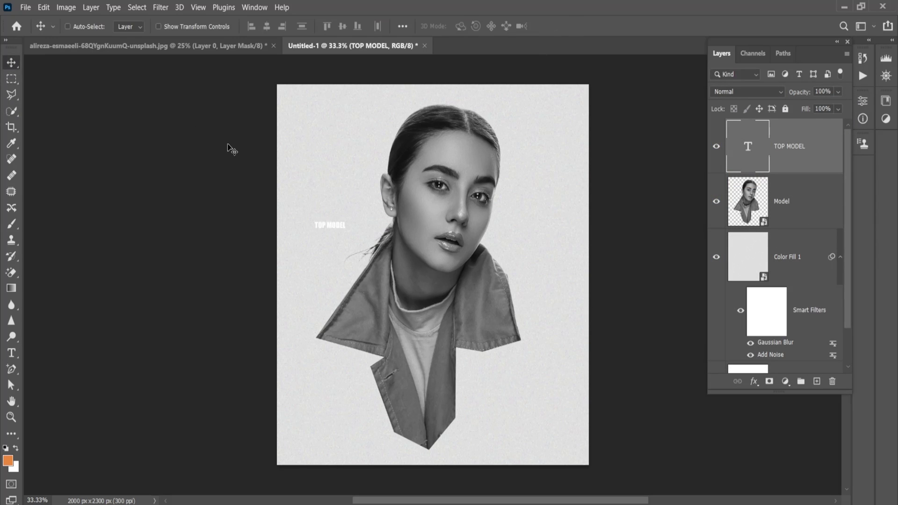
{"action": "key", "text": "ctrl+t"}
Step: Rotate the TOP MODEL text 90° and scale it to about 79% along the face's left side
{"action": "mouse_move", "coordinate": [346, 221]}
{"action": "left_mouse_down"}
{"action": "mouse_move", "coordinate": [473, 183]}
{"action": "mouse_move", "coordinate": [419, 312]}
{"action": "left_mouse_up"}
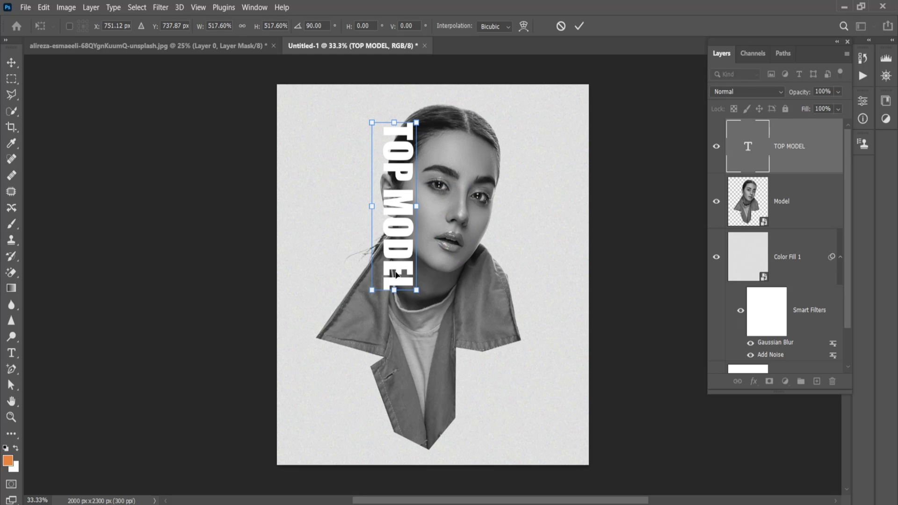
{"action": "mouse_move", "coordinate": [394, 290]}
{"action": "left_mouse_down"}
{"action": "mouse_move", "coordinate": [383, 393]}
{"action": "mouse_move", "coordinate": [400, 419]}
{"action": "mouse_move", "coordinate": [414, 403]}
{"action": "left_mouse_up"}
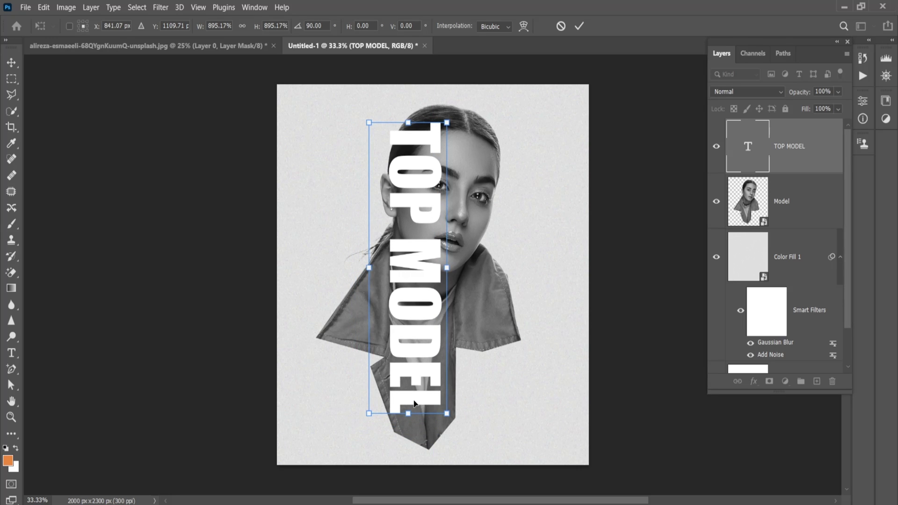
{"action": "left_click_drag", "start_coordinate": [372, 270], "coordinate": [379, 269]}
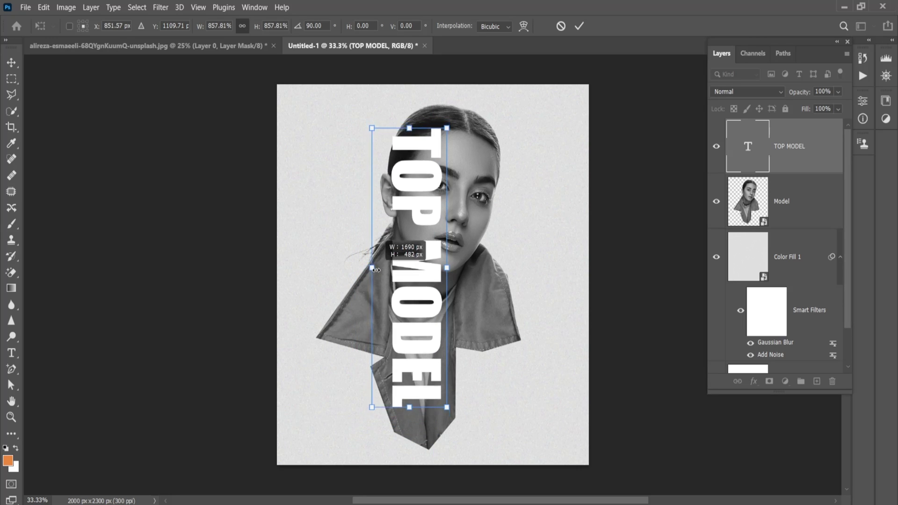
{"action": "left_click_drag", "start_coordinate": [414, 328], "coordinate": [408, 328]}
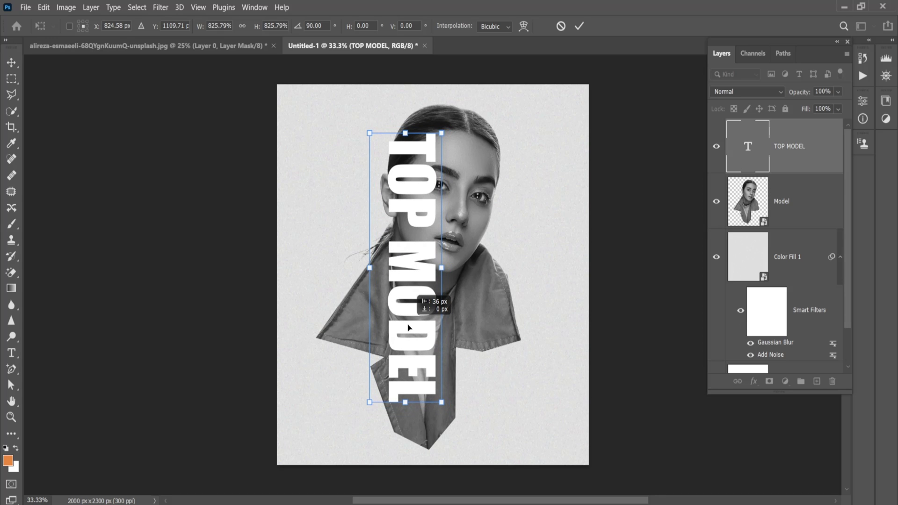
{"action": "left_click_drag", "start_coordinate": [408, 328], "coordinate": [400, 336]}
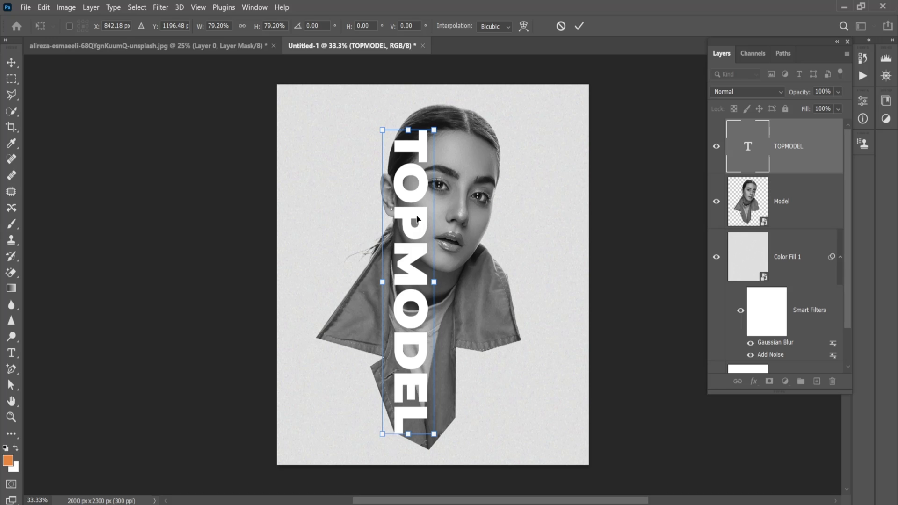
Step: Commit the transform, duplicate the Model layer, and move the copy above TOPMODEL
{"action": "left_click", "coordinate": [792, 197]}
{"action": "left_click", "coordinate": [817, 382]}
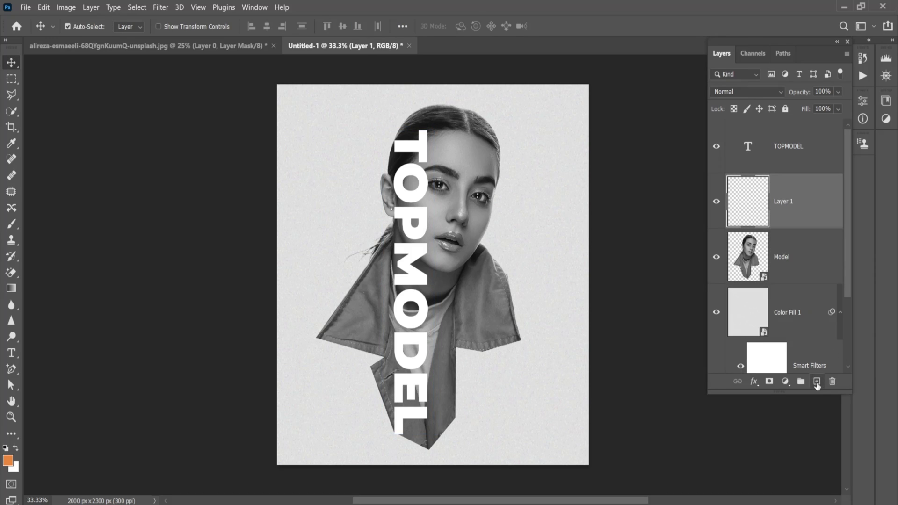
{"action": "key", "text": "ctrl+z"}
{"action": "key", "text": "ctrl+j"}
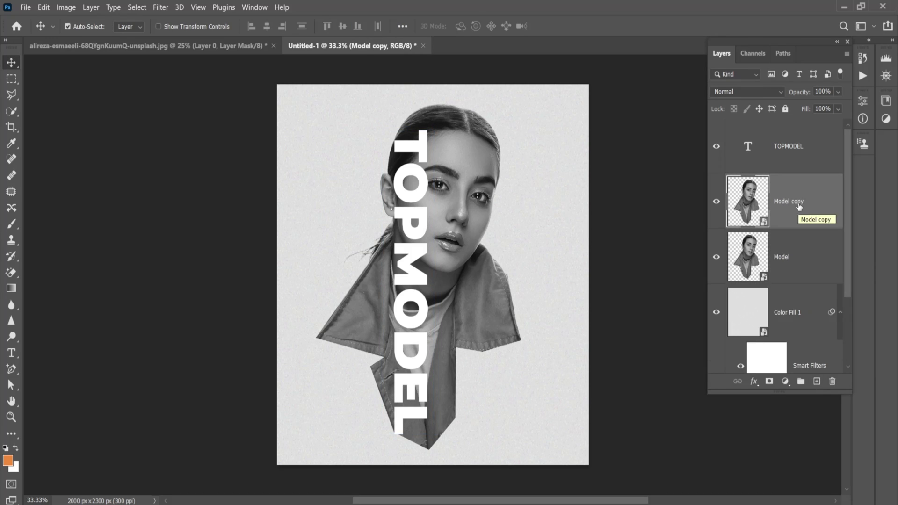
{"action": "key", "text": "ctrl+bracketright"}
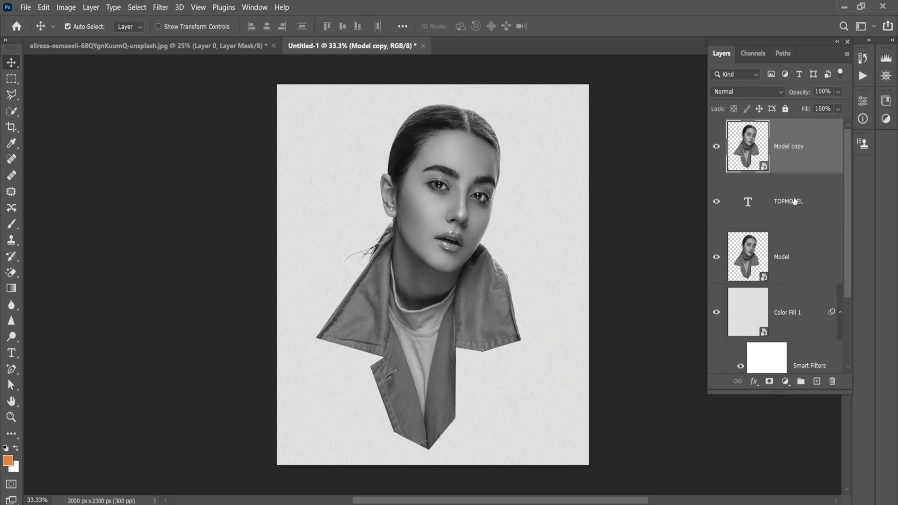
{"action": "left_click", "coordinate": [794, 201]}
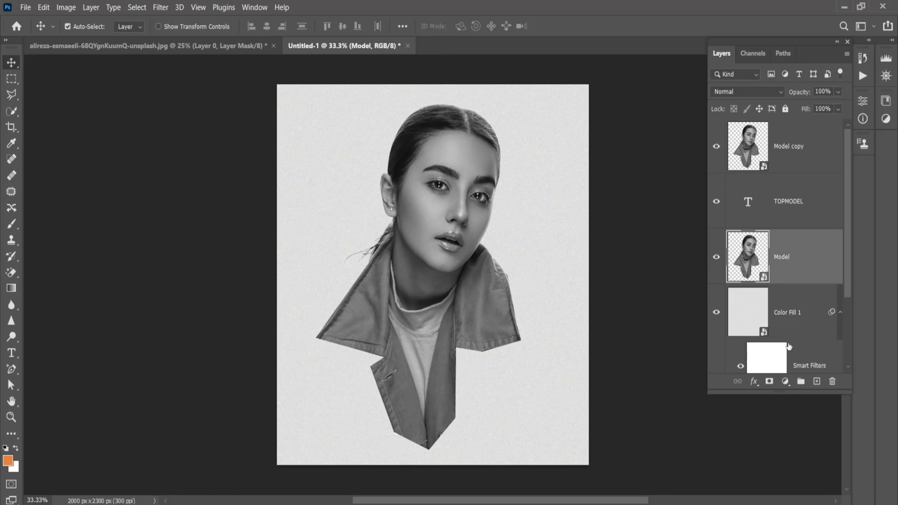
Step: Add a blank layer mask to Model and hide the Model copy layer
{"action": "left_click", "coordinate": [763, 248]}
{"action": "left_click", "coordinate": [769, 381]}
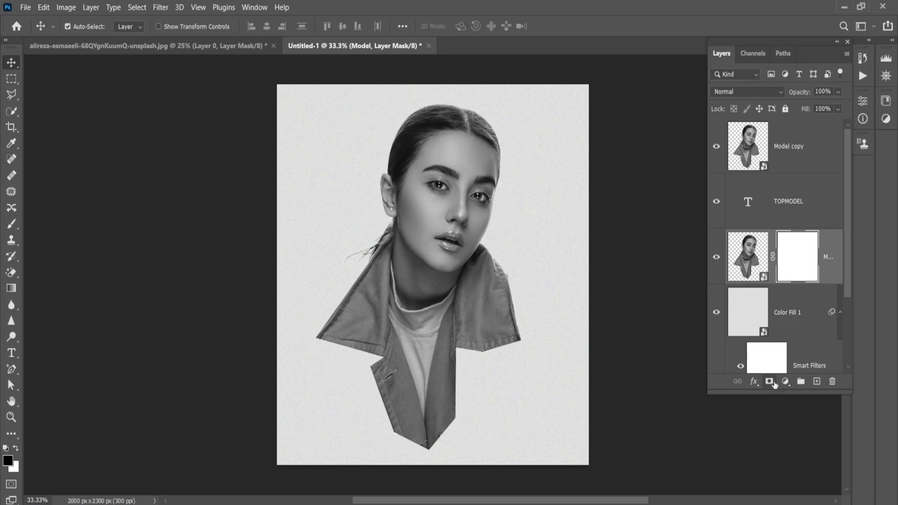
{"action": "left_click", "coordinate": [777, 201]}
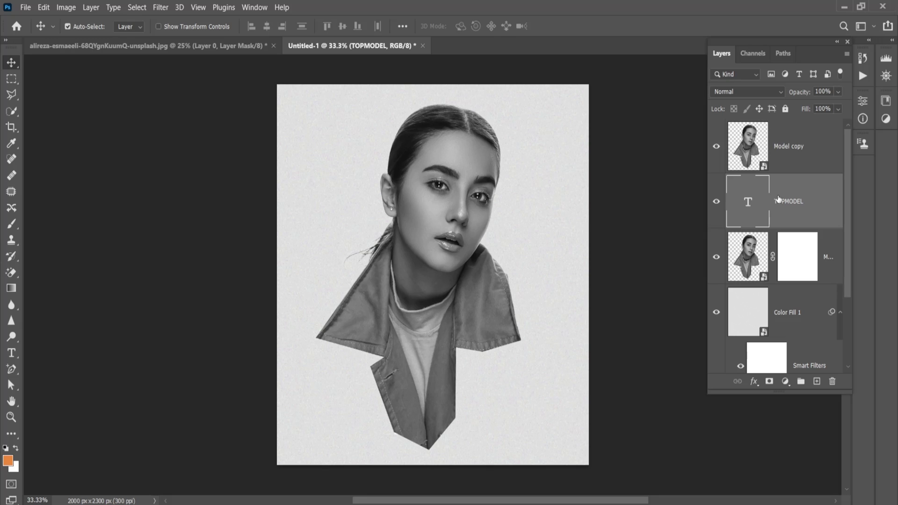
{"action": "left_click", "coordinate": [716, 148]}
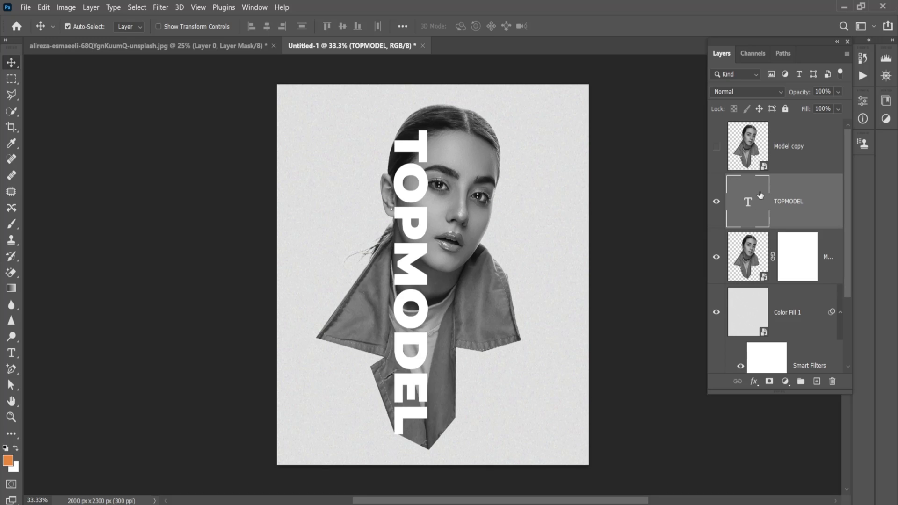
Step: Load the TOPMODEL letters as a selection, invert it, and target the Model layer mask
{"action": "right_click", "coordinate": [801, 208]}
{"action": "left_click", "coordinate": [815, 200]}
{"action": "right_click", "coordinate": [804, 191]}
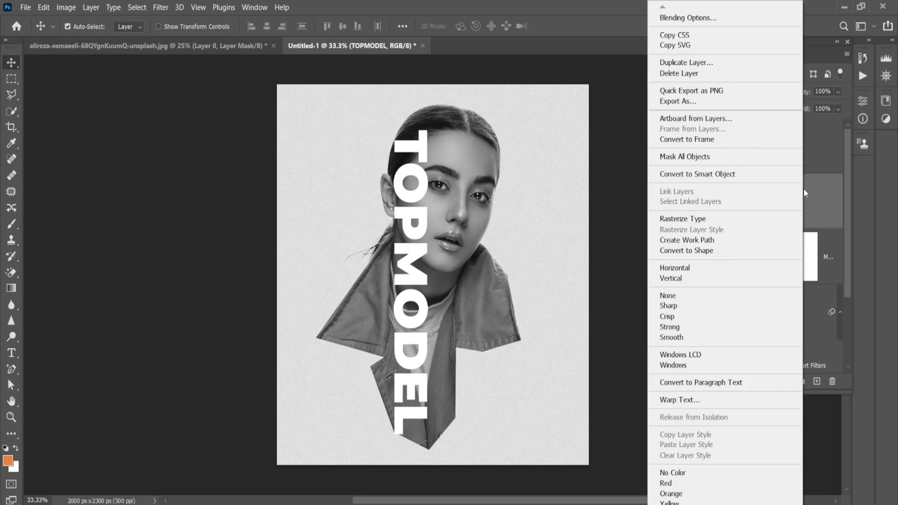
{"action": "right_click", "coordinate": [739, 203]}
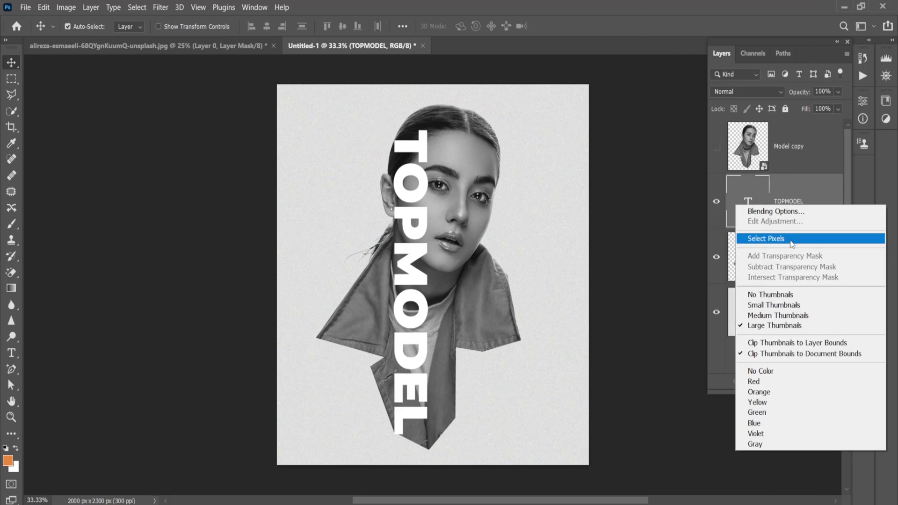
{"action": "left_click", "coordinate": [758, 235]}
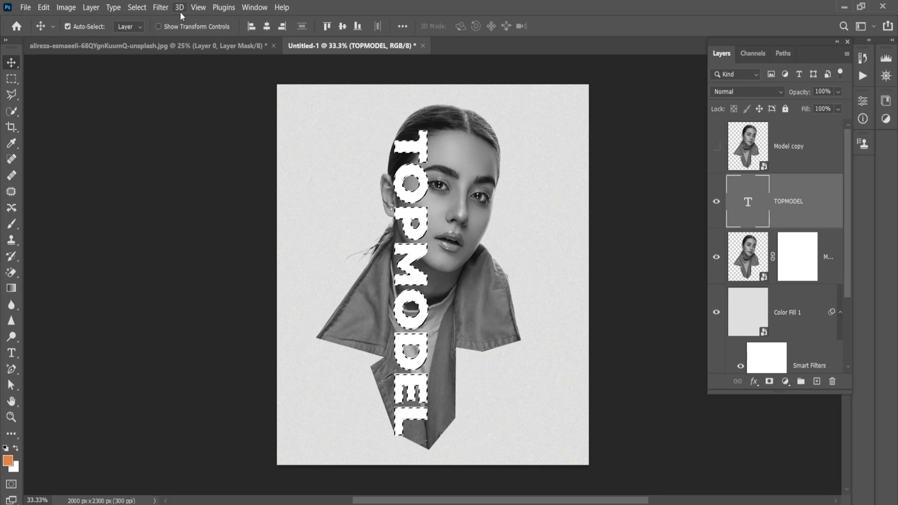
{"action": "left_click", "coordinate": [143, 12]}
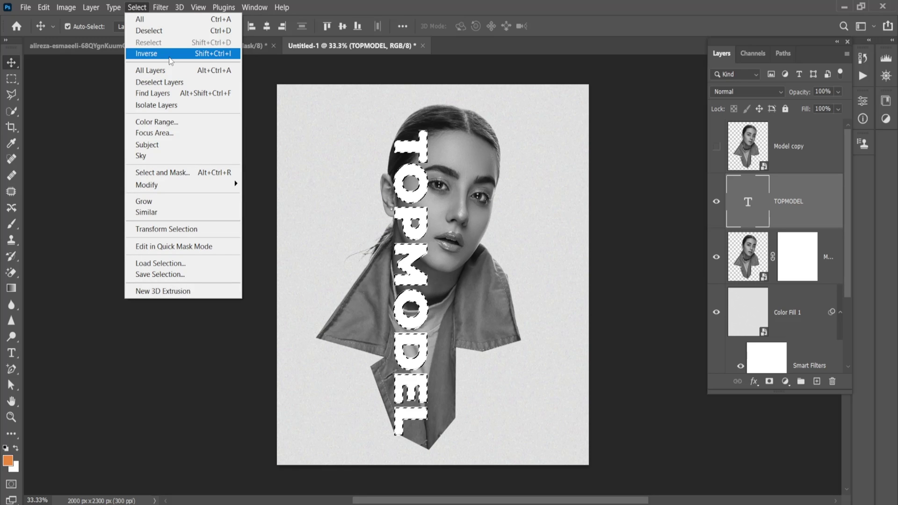
{"action": "left_click", "coordinate": [170, 60]}
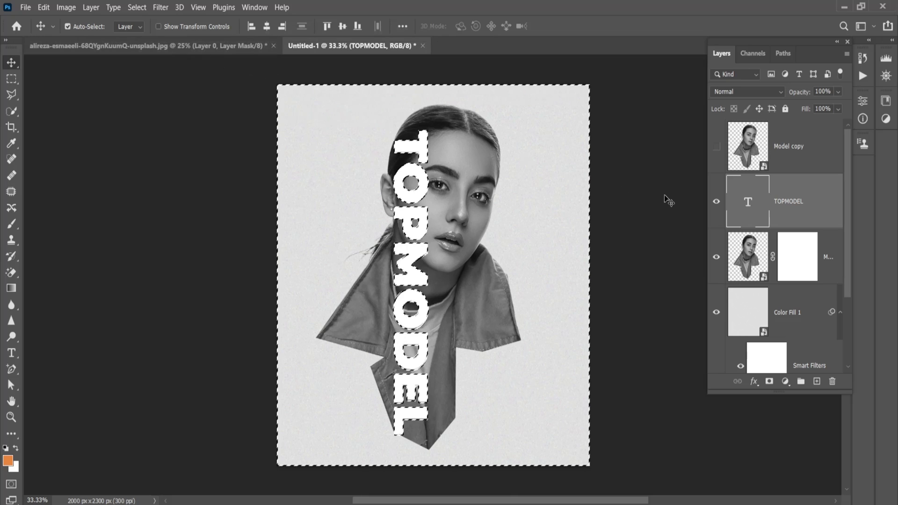
{"action": "left_click", "coordinate": [791, 266]}
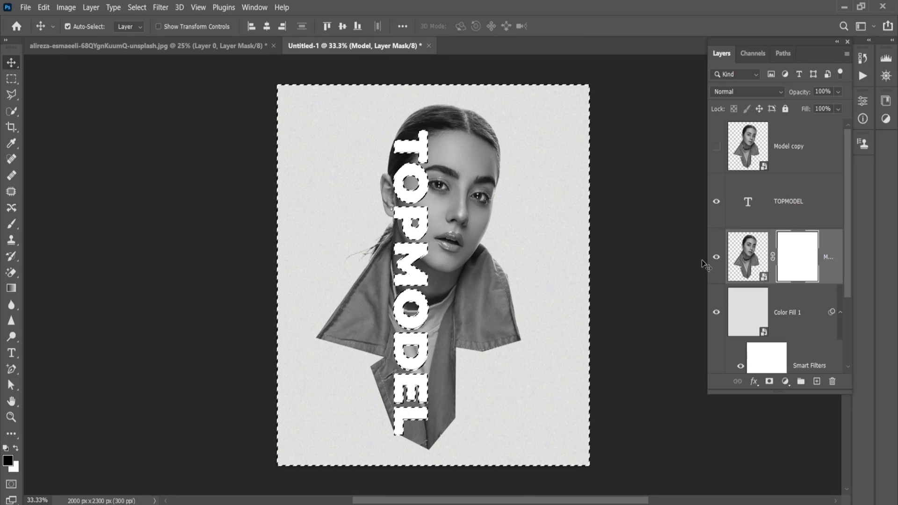
Step: Pick the Brush, adjust its size, and paint a first stroke on the Model mask
{"action": "left_click", "coordinate": [14, 224]}
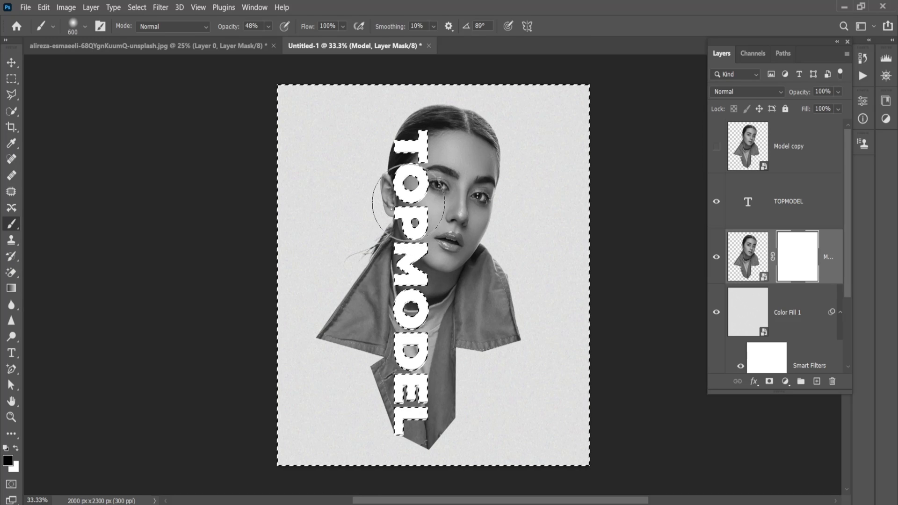
{"action": "key", "text": "bracketleft"}
{"action": "key", "text": "bracketleft"}
{"action": "key", "text": "bracketleft"}
{"action": "key", "text": "bracketright"}
{"action": "key", "text": "bracketright"}
{"action": "key", "text": "bracketright"}
{"action": "left_click_drag", "start_coordinate": [409, 180], "coordinate": [370, 374]}
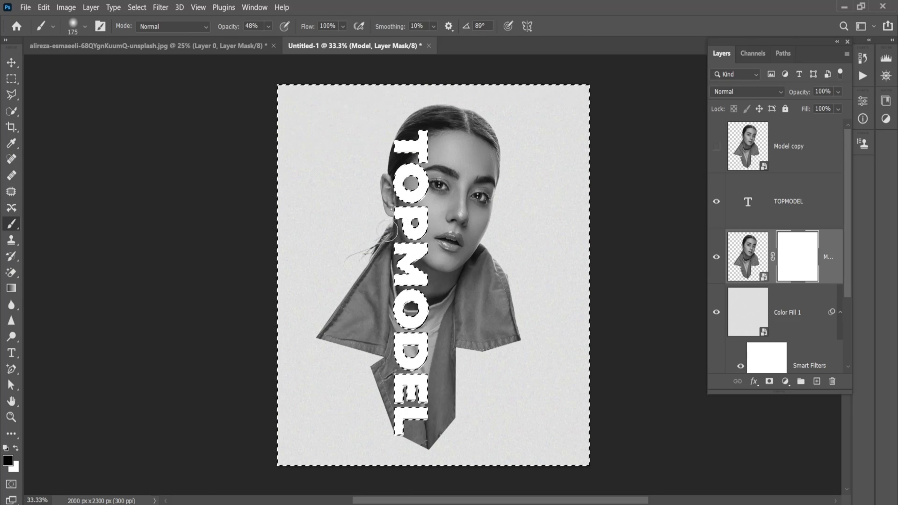
{"action": "scroll", "coordinate": [390, 121], "scroll_direction": "up", "scroll_amount": 3, "text": "alt"}
{"action": "key", "text": "x"}
{"action": "key", "text": "0"}
{"action": "key", "text": "bracketleft"}
{"action": "key", "text": "bracketleft"}
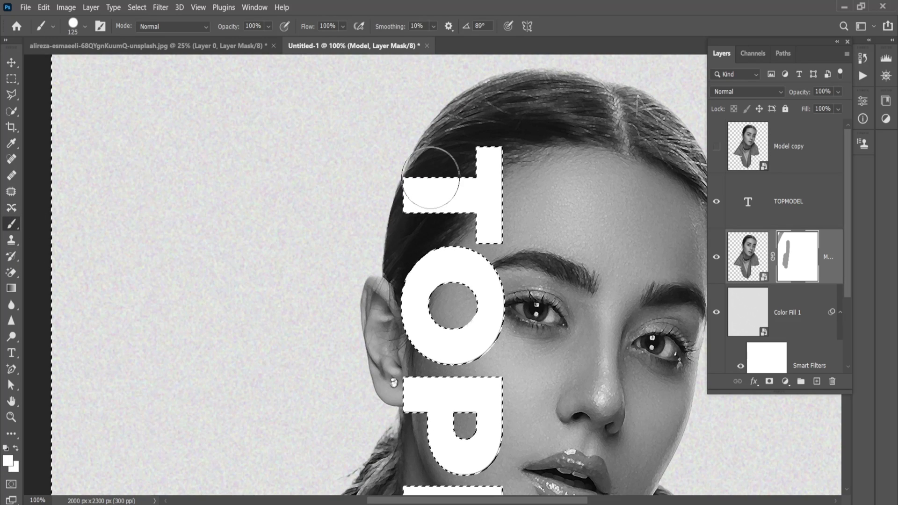
Step: Set the foreground painting colour to black (000000)
{"action": "scroll", "coordinate": [445, 171], "scroll_direction": "down", "scroll_amount": 1, "text": "alt"}
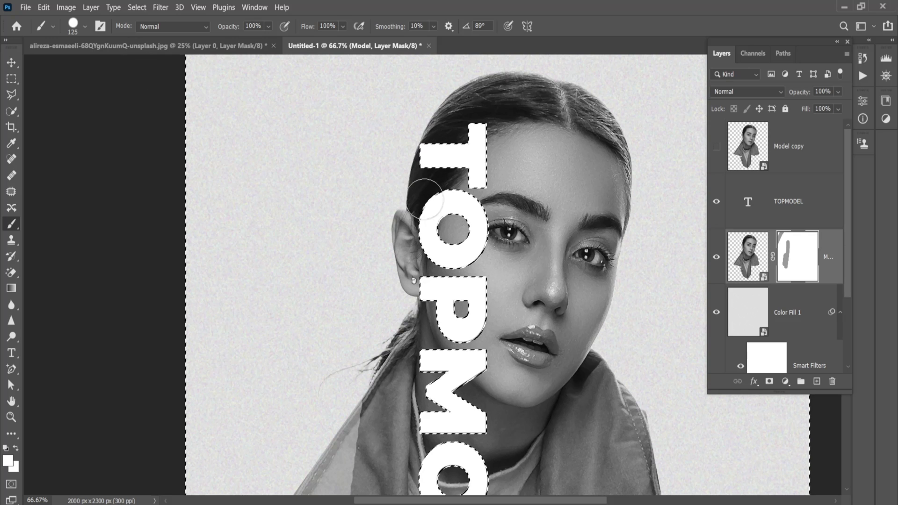
{"action": "scroll", "coordinate": [464, 256], "scroll_direction": "down", "scroll_amount": 1, "text": "alt"}
{"action": "scroll", "coordinate": [465, 256], "scroll_direction": "down", "scroll_amount": 1, "text": "alt"}
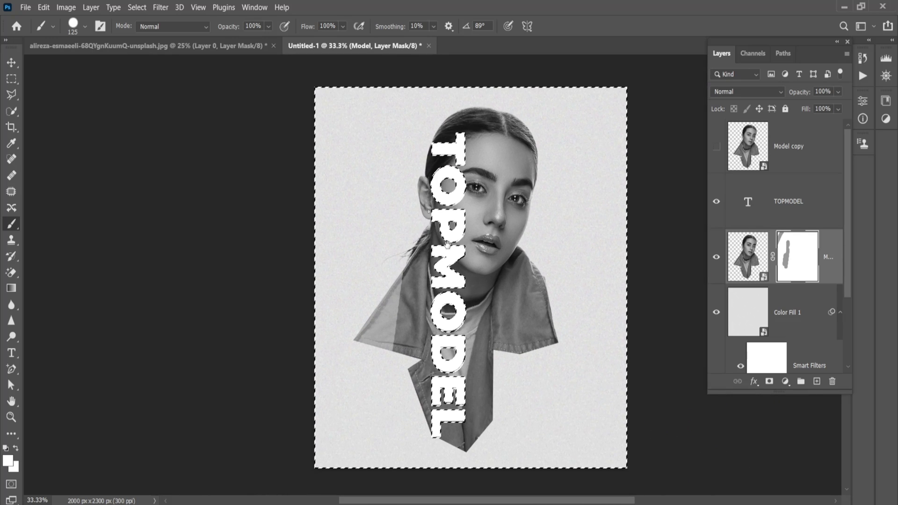
{"action": "left_click", "coordinate": [8, 460]}
{"action": "type", "text": "000000"}
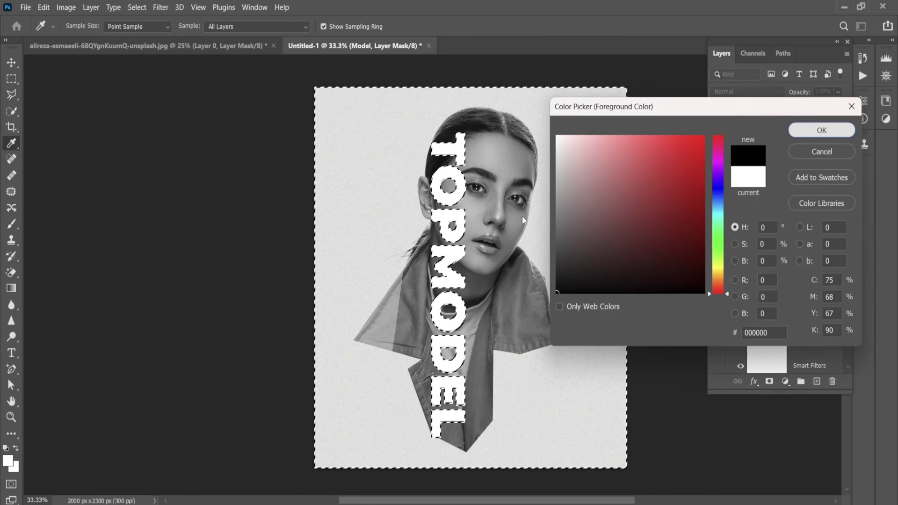
{"action": "left_click", "coordinate": [821, 130]}
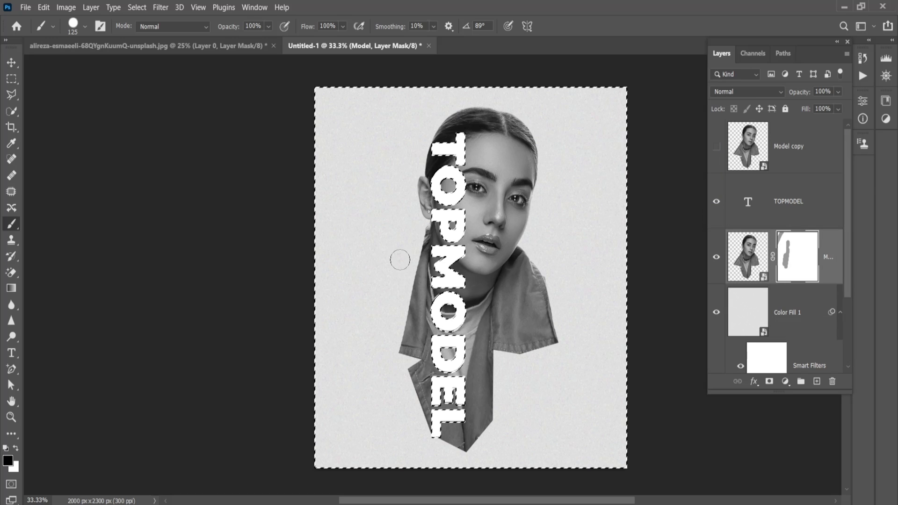
Step: Paint black on the mask to hide the ear and jacket left of the letters
{"action": "left_click_drag", "start_coordinate": [399, 258], "coordinate": [377, 305]}
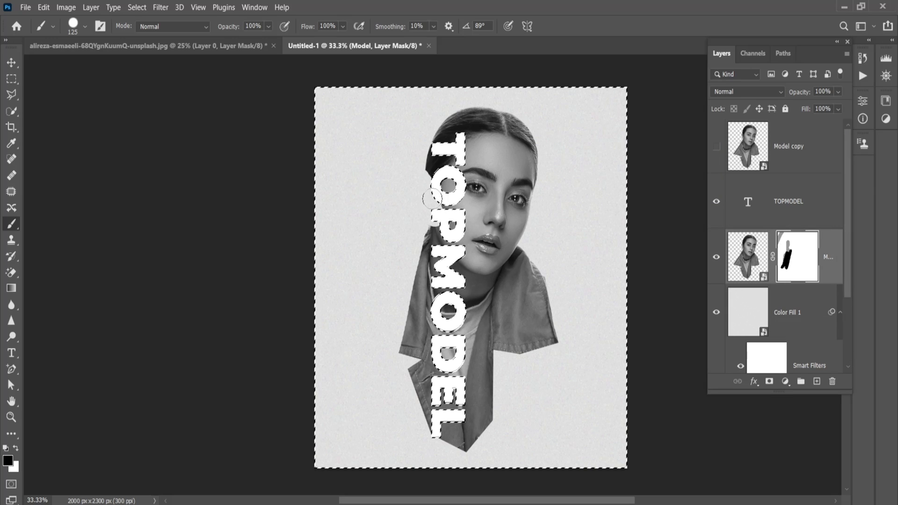
{"action": "left_click_drag", "start_coordinate": [419, 180], "coordinate": [421, 449]}
{"action": "key", "text": "bracketright"}
{"action": "key", "text": "bracketright"}
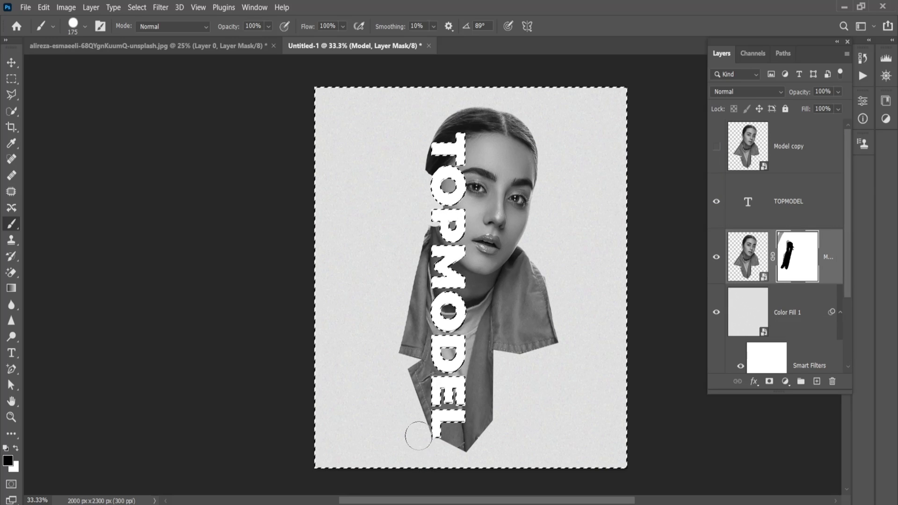
{"action": "mouse_move", "coordinate": [421, 396]}
{"action": "left_mouse_down"}
{"action": "mouse_move", "coordinate": [414, 279]}
{"action": "mouse_move", "coordinate": [409, 323]}
{"action": "left_mouse_up"}
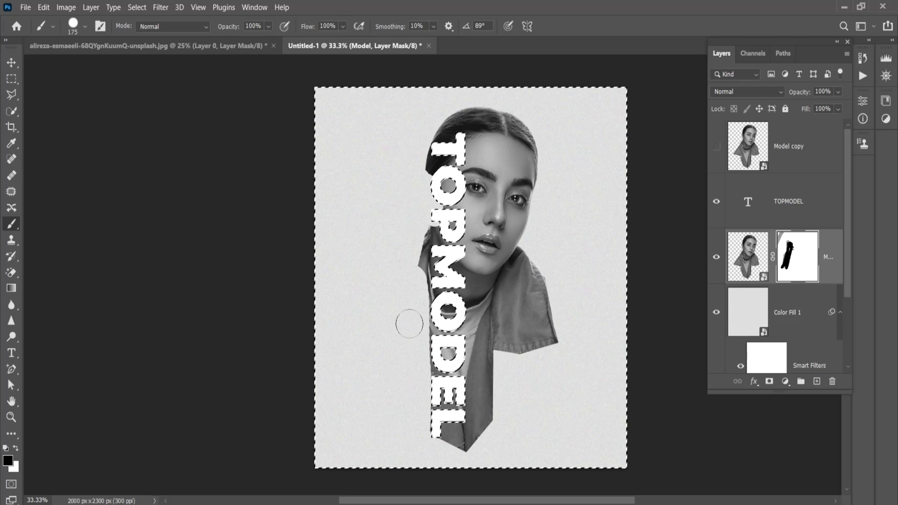
Step: Zoom in and mask the hair and face showing through the T, O and P
{"action": "key", "text": "ctrl+plus"}
{"action": "key", "text": "ctrl+plus"}
{"action": "key", "text": "ctrl+plus"}
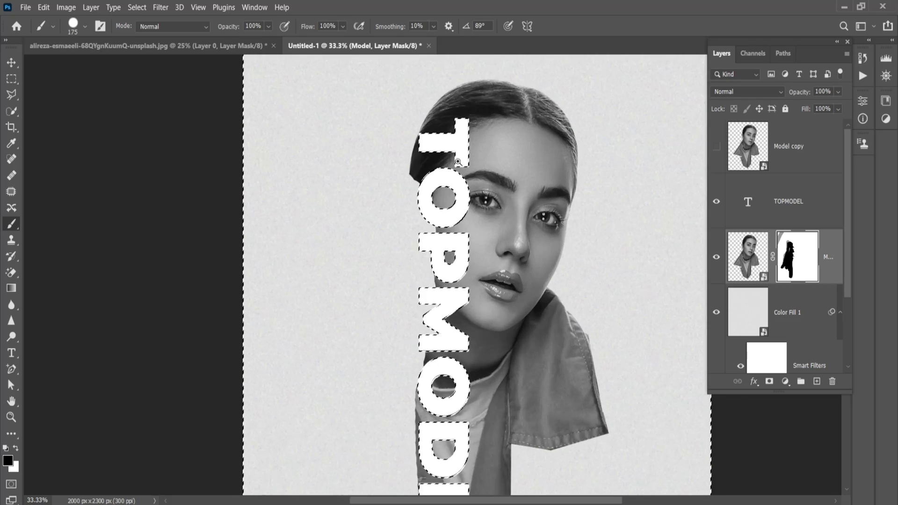
{"action": "left_click_drag", "start_coordinate": [383, 201], "coordinate": [383, 261]}
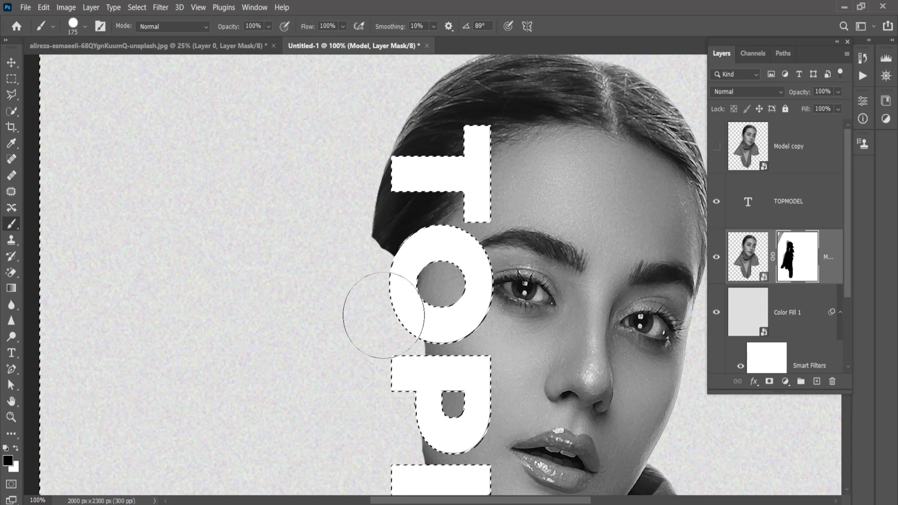
{"action": "left_click_drag", "start_coordinate": [402, 312], "coordinate": [356, 220]}
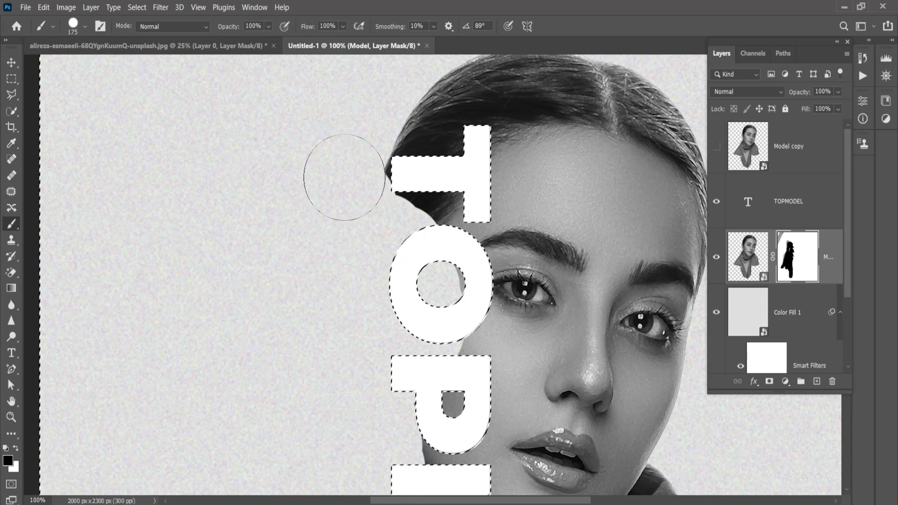
{"action": "left_click_drag", "start_coordinate": [353, 195], "coordinate": [380, 201]}
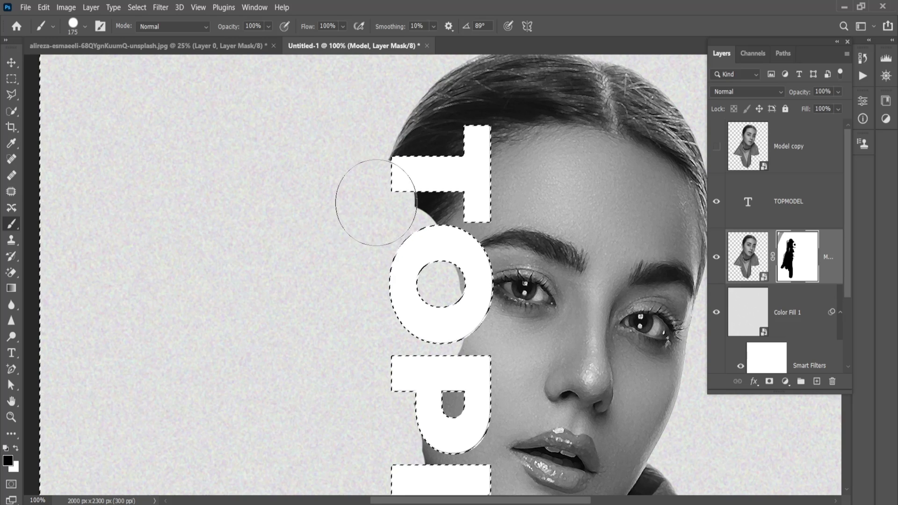
{"action": "key", "text": "bracketleft"}
{"action": "key", "text": "bracketleft"}
{"action": "key", "text": "bracketleft"}
{"action": "key", "text": "bracketleft"}
{"action": "key", "text": "bracketleft"}
{"action": "left_click_drag", "start_coordinate": [396, 207], "coordinate": [435, 197]}
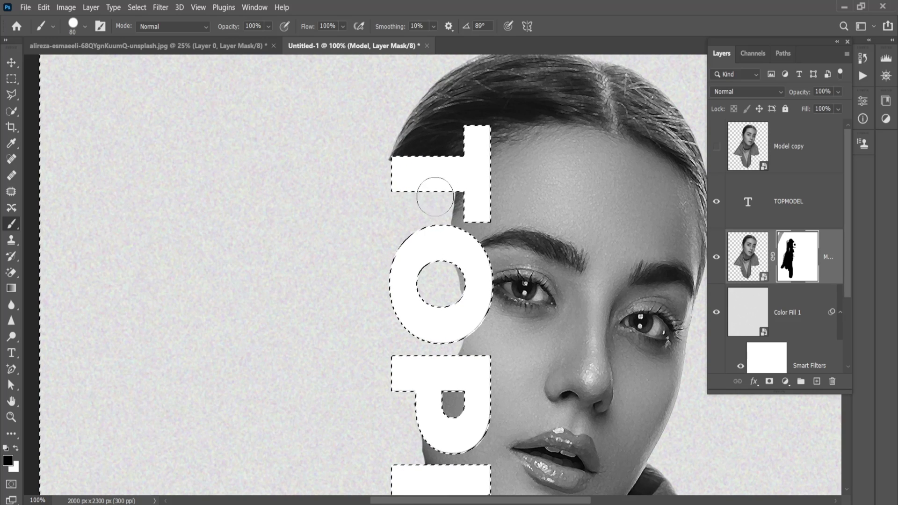
{"action": "key", "text": "ctrl+z"}
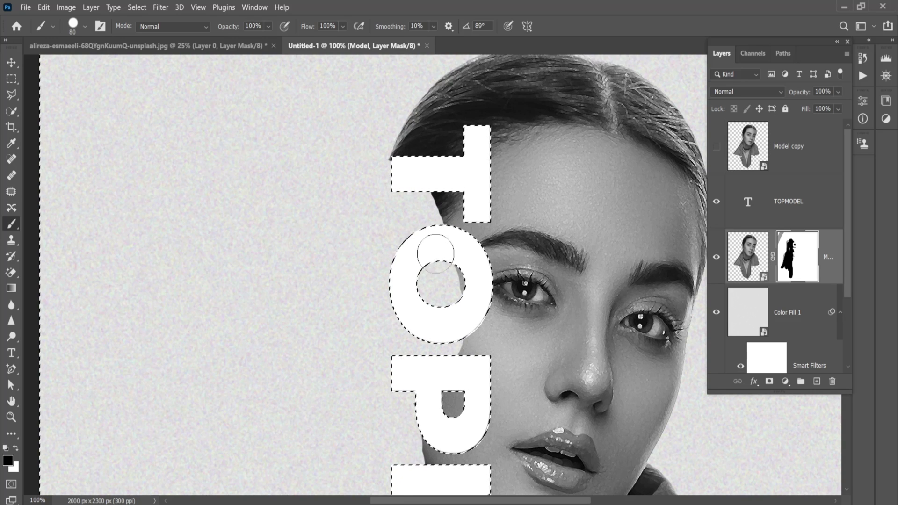
{"action": "mouse_move", "coordinate": [449, 318]}
{"action": "left_mouse_down"}
{"action": "mouse_move", "coordinate": [453, 403]}
{"action": "mouse_move", "coordinate": [436, 156]}
{"action": "left_mouse_up"}
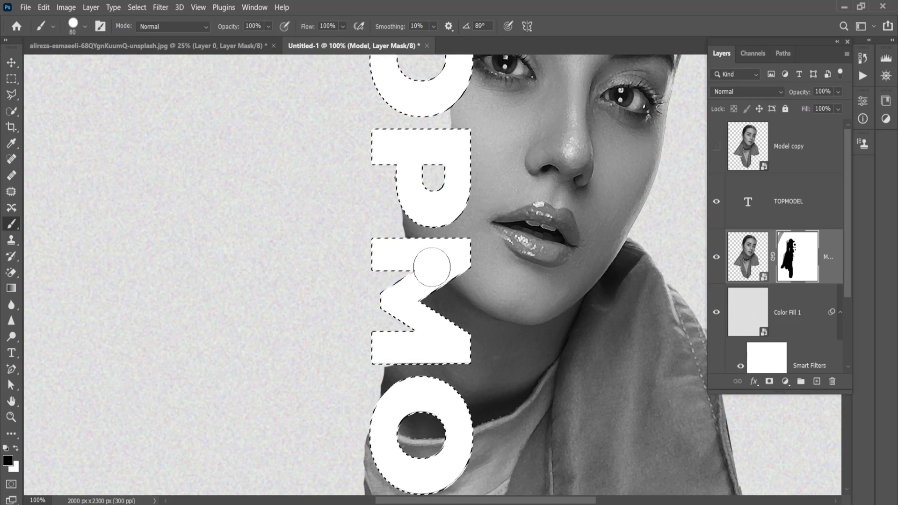
{"action": "mouse_move", "coordinate": [437, 247]}
{"action": "left_mouse_down"}
{"action": "mouse_move", "coordinate": [429, 165]}
{"action": "mouse_move", "coordinate": [430, 257]}
{"action": "left_mouse_up"}
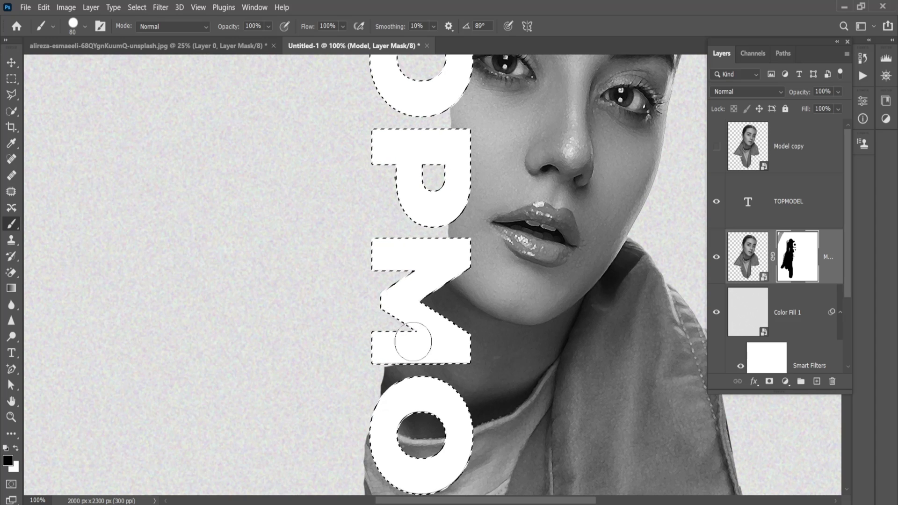
Step: Mask the shirt showing through and beside the O, D, E and L
{"action": "left_click_drag", "start_coordinate": [421, 333], "coordinate": [422, 170]}
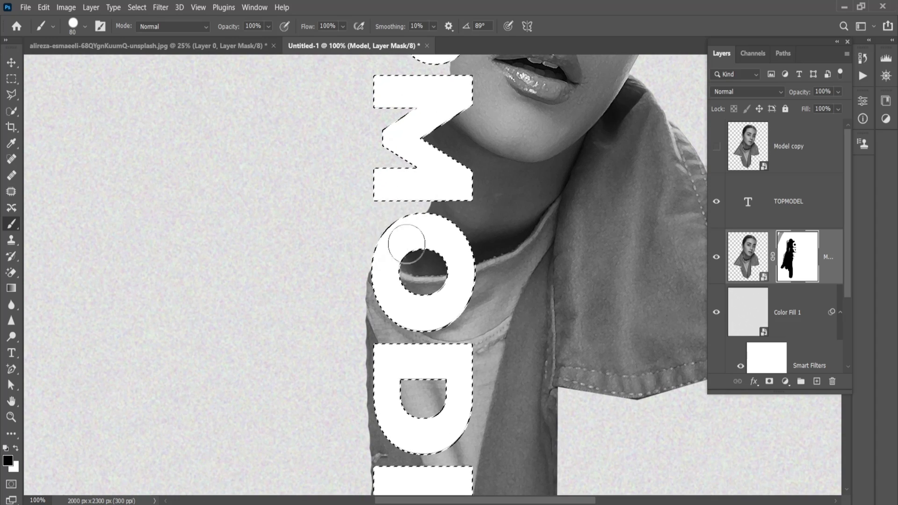
{"action": "mouse_move", "coordinate": [411, 234]}
{"action": "left_mouse_down"}
{"action": "mouse_move", "coordinate": [437, 277]}
{"action": "mouse_move", "coordinate": [424, 159]}
{"action": "left_mouse_up"}
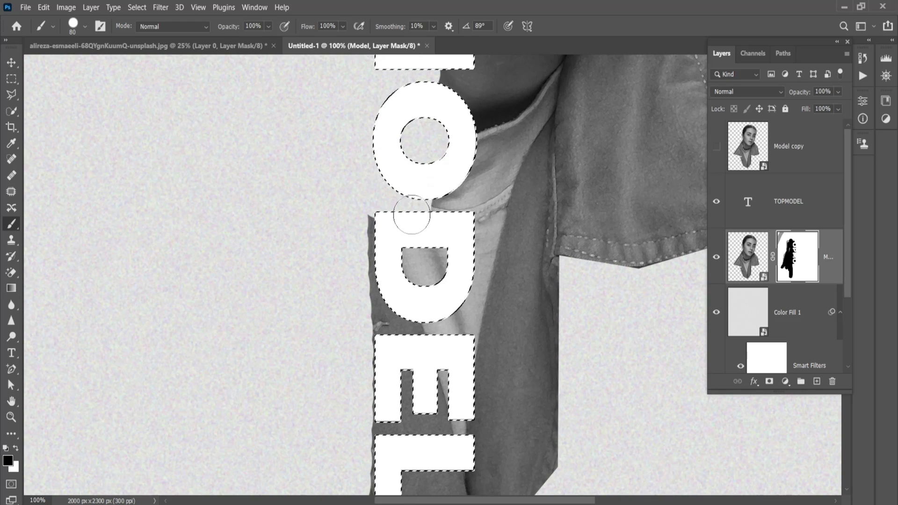
{"action": "left_click_drag", "start_coordinate": [383, 225], "coordinate": [387, 281]}
{"action": "mouse_move", "coordinate": [389, 328]}
{"action": "left_mouse_down"}
{"action": "mouse_move", "coordinate": [410, 328]}
{"action": "mouse_move", "coordinate": [403, 98]}
{"action": "left_mouse_up"}
{"action": "mouse_move", "coordinate": [360, 206]}
{"action": "left_mouse_down"}
{"action": "mouse_move", "coordinate": [341, 315]}
{"action": "mouse_move", "coordinate": [367, 287]}
{"action": "mouse_move", "coordinate": [393, 215]}
{"action": "left_mouse_up"}
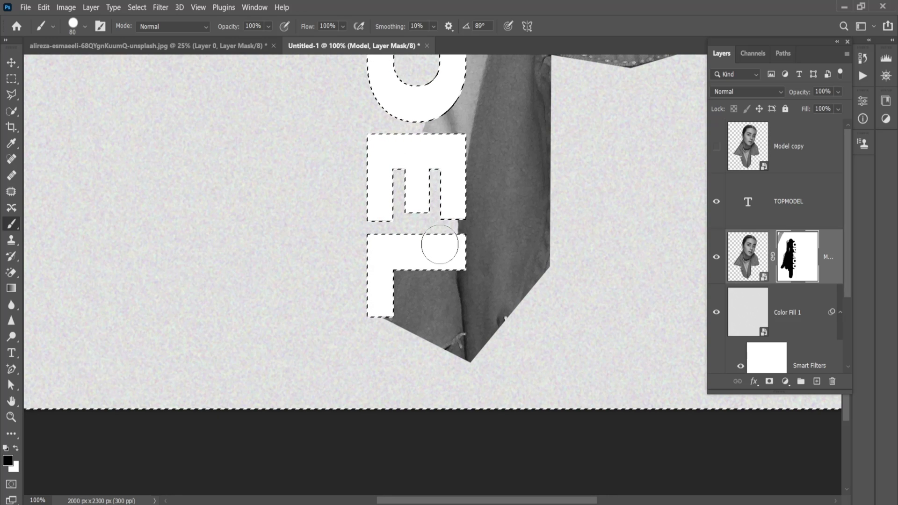
Step: Zoom back out and deselect the TOPMODEL letter selection
{"action": "scroll", "coordinate": [416, 187], "scroll_direction": "up", "scroll_amount": 5}
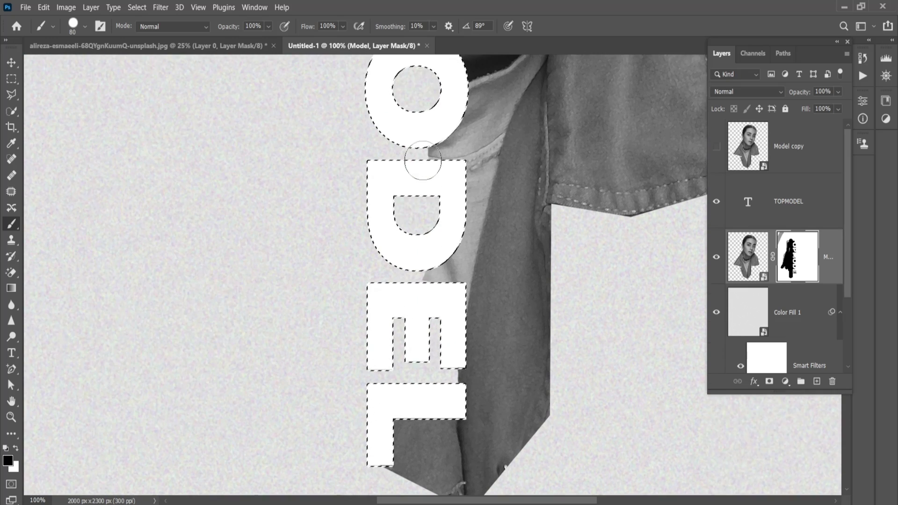
{"action": "scroll", "coordinate": [422, 160], "scroll_direction": "up", "scroll_amount": 2}
{"action": "scroll", "coordinate": [416, 177], "scroll_direction": "up", "scroll_amount": 4}
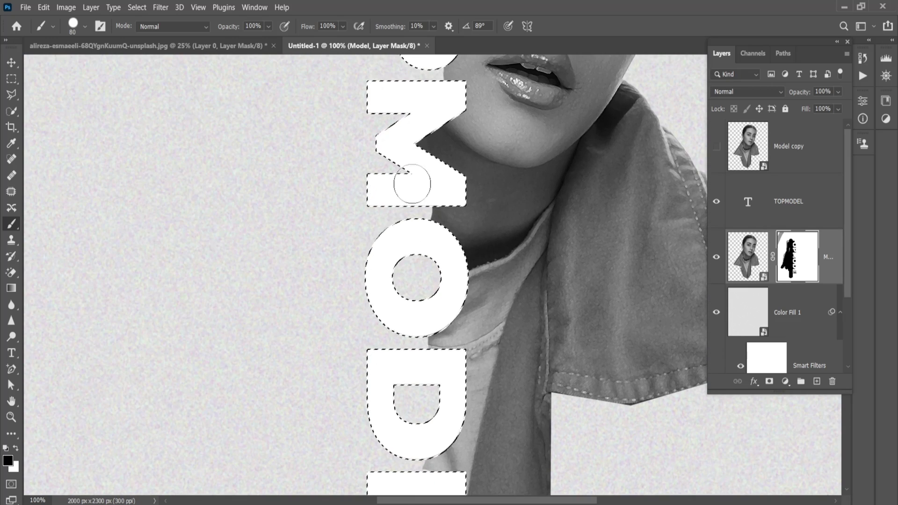
{"action": "scroll", "coordinate": [402, 224], "scroll_direction": "up", "scroll_amount": 5}
{"action": "scroll", "coordinate": [371, 359], "scroll_direction": "up", "scroll_amount": 7}
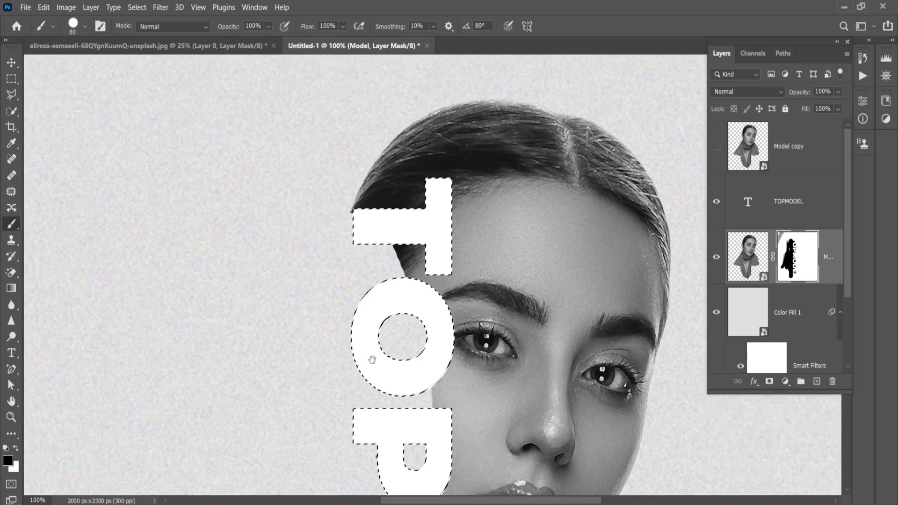
{"action": "scroll", "coordinate": [346, 229], "scroll_direction": "up", "scroll_amount": 2, "text": "alt"}
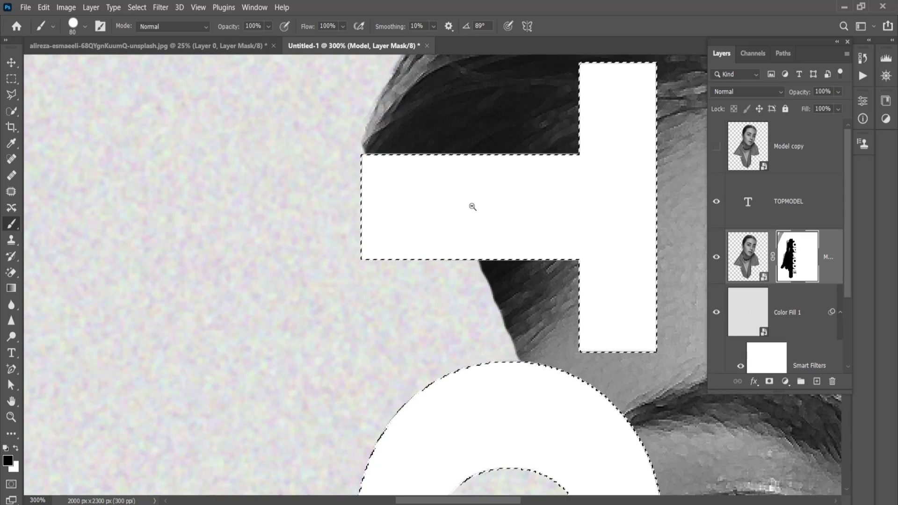
{"action": "scroll", "coordinate": [472, 206], "scroll_direction": "down", "scroll_amount": 3, "text": "alt"}
{"action": "scroll", "coordinate": [472, 207], "scroll_direction": "down", "scroll_amount": 2, "text": "alt"}
{"action": "scroll", "coordinate": [540, 230], "scroll_direction": "down", "scroll_amount": 1, "text": "alt"}
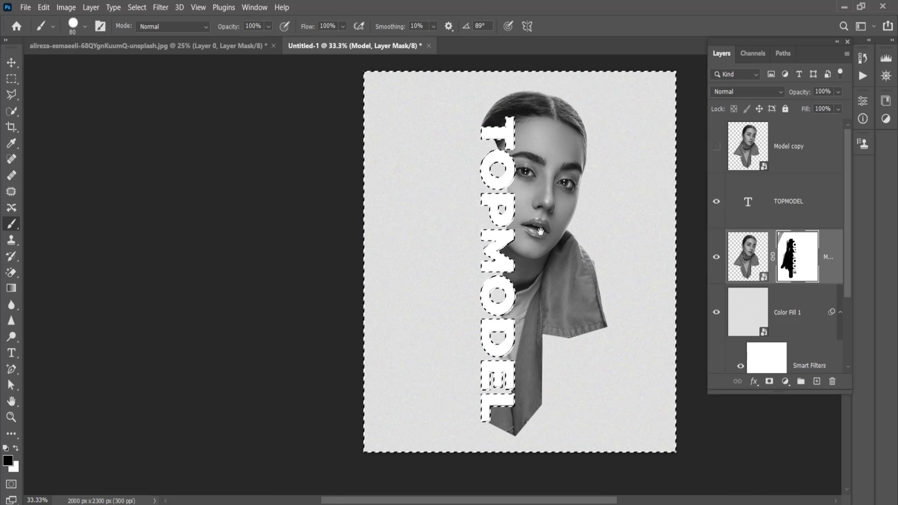
{"action": "key", "text": "ctrl+d"}
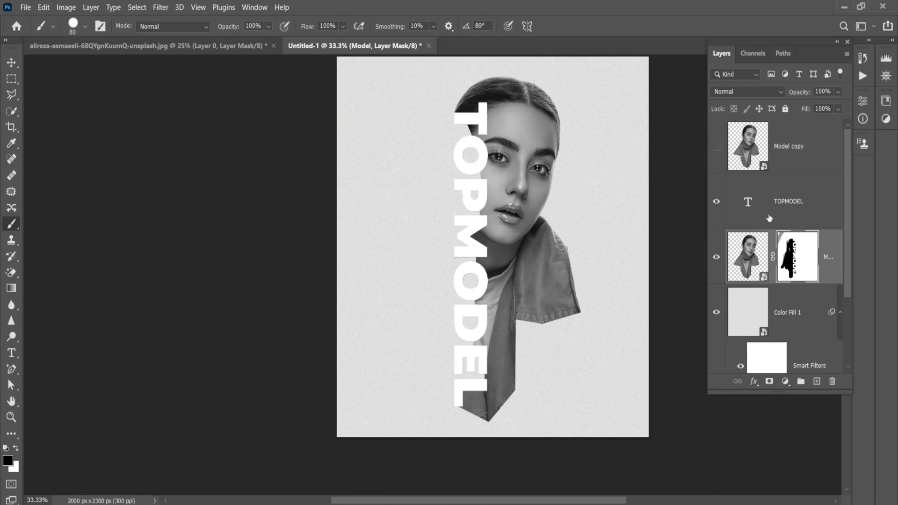
Step: Show Model copy and clip it to the TOPMODEL text layer
{"action": "left_click", "coordinate": [716, 146]}
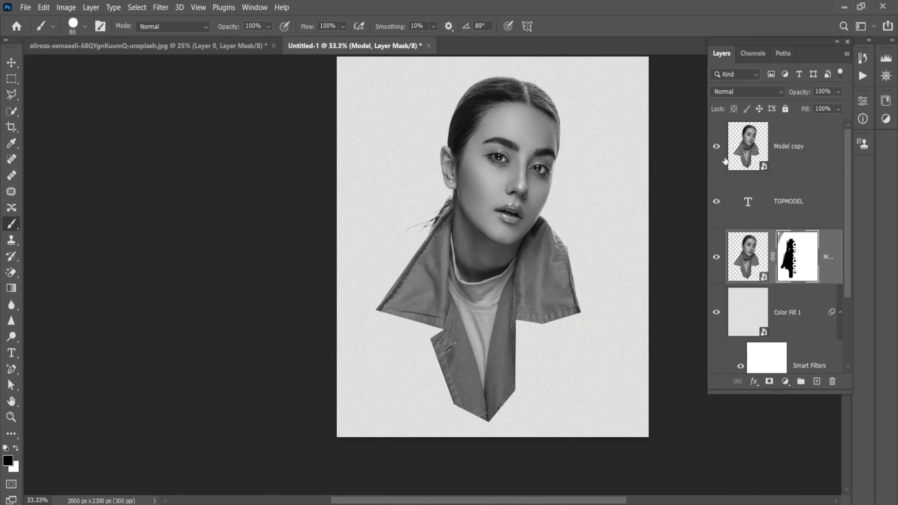
{"action": "left_click", "coordinate": [823, 156]}
{"action": "right_click", "coordinate": [819, 155]}
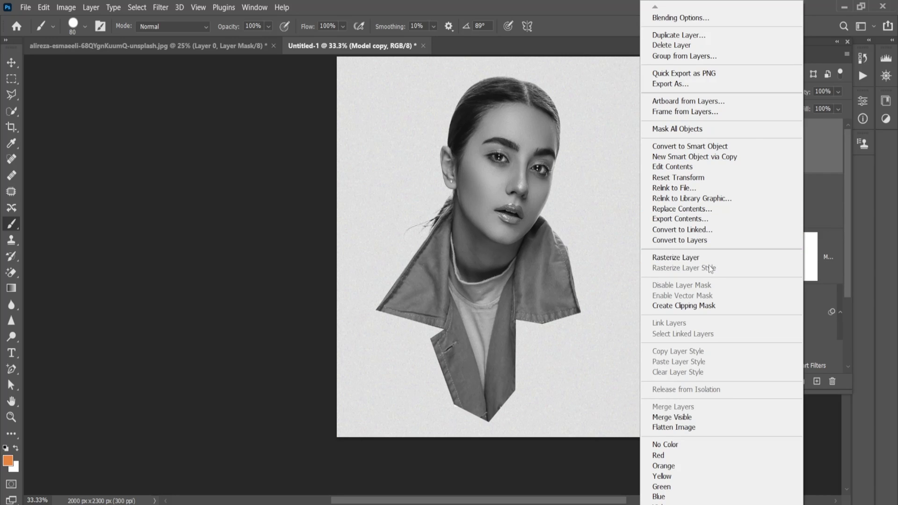
{"action": "left_click", "coordinate": [711, 304]}
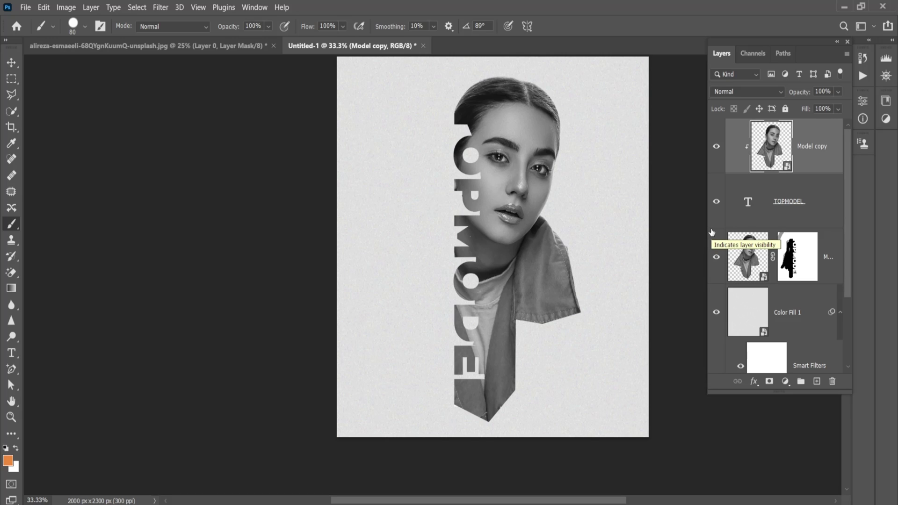
{"action": "right_click", "coordinate": [815, 200]}
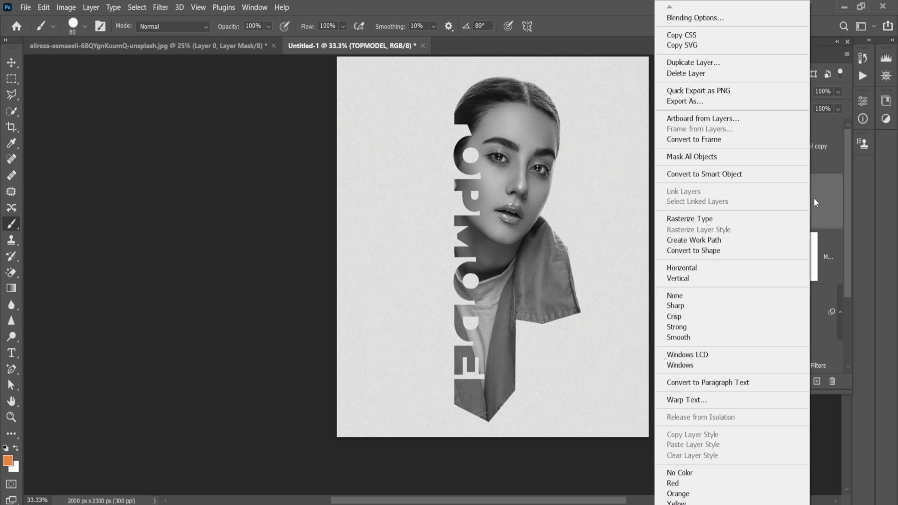
{"action": "left_click", "coordinate": [753, 17]}
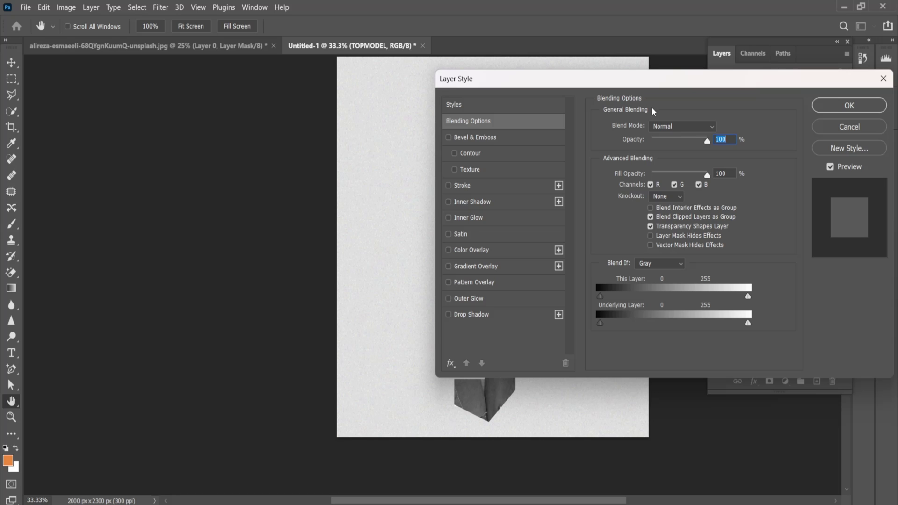
Step: Enable a 4 px black inside Stroke on TOPMODEL, then duplicate the Stroke effect
{"action": "left_click_drag", "start_coordinate": [646, 91], "coordinate": [780, 98]}
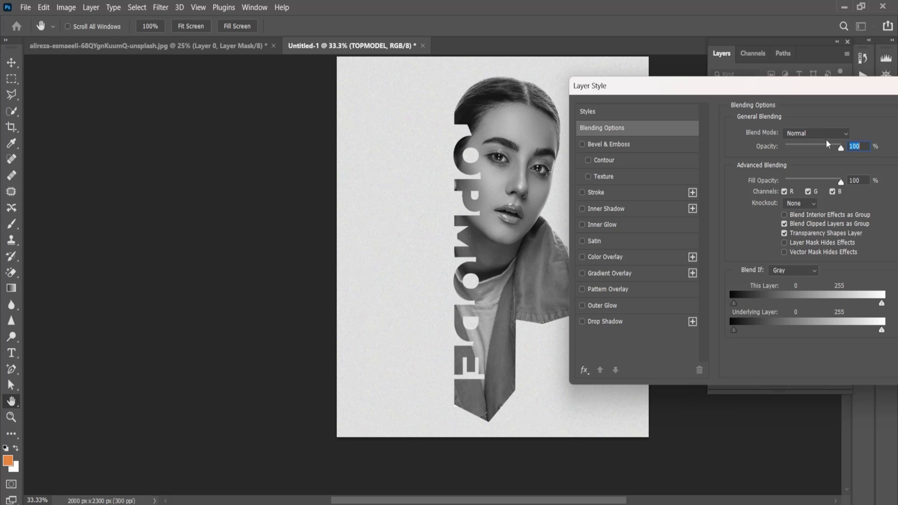
{"action": "left_click", "coordinate": [582, 192]}
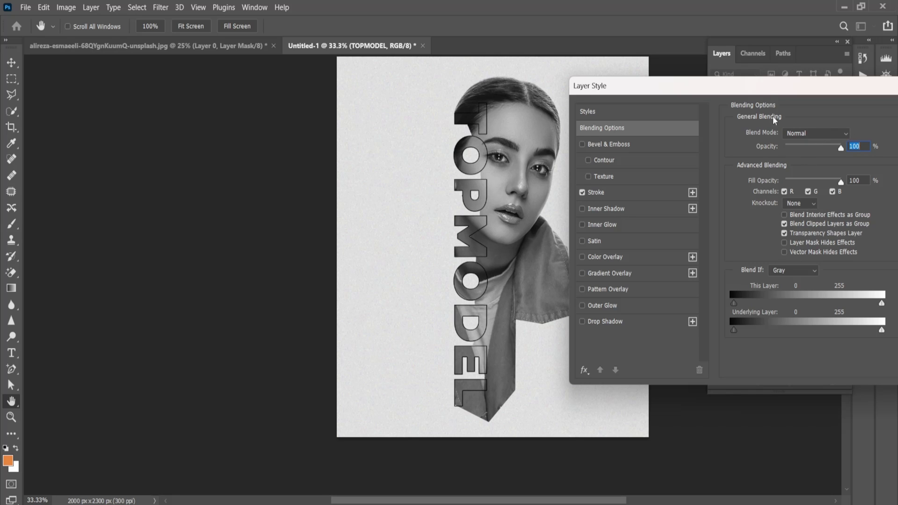
{"action": "left_click_drag", "start_coordinate": [756, 93], "coordinate": [703, 78]}
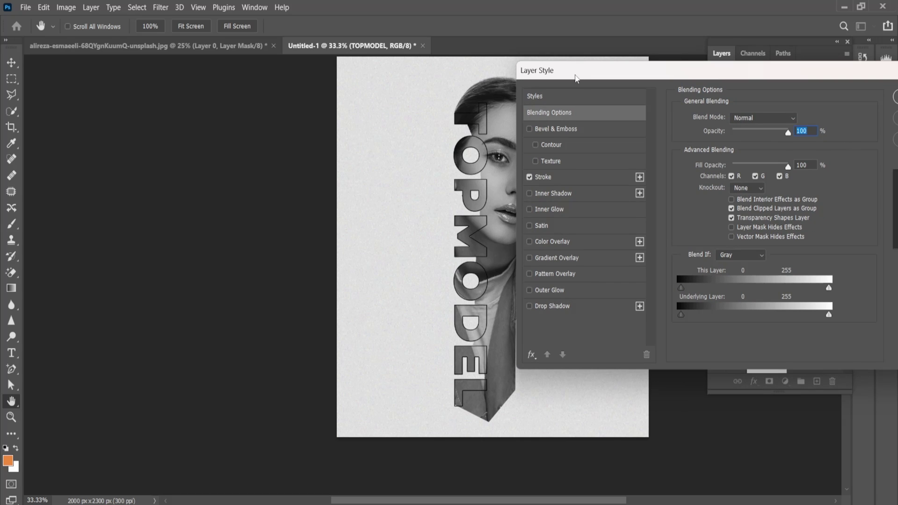
{"action": "left_click_drag", "start_coordinate": [576, 78], "coordinate": [94, 78]}
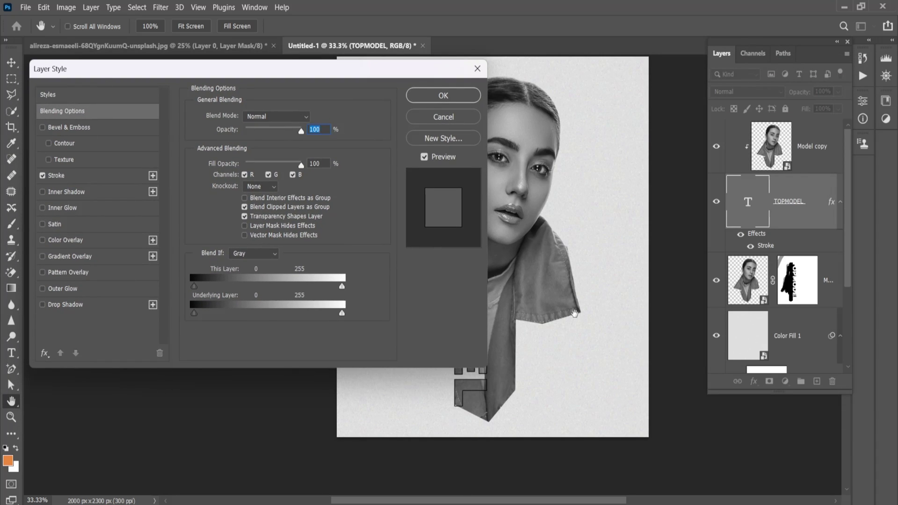
{"action": "left_click_drag", "start_coordinate": [425, 235], "coordinate": [501, 232]}
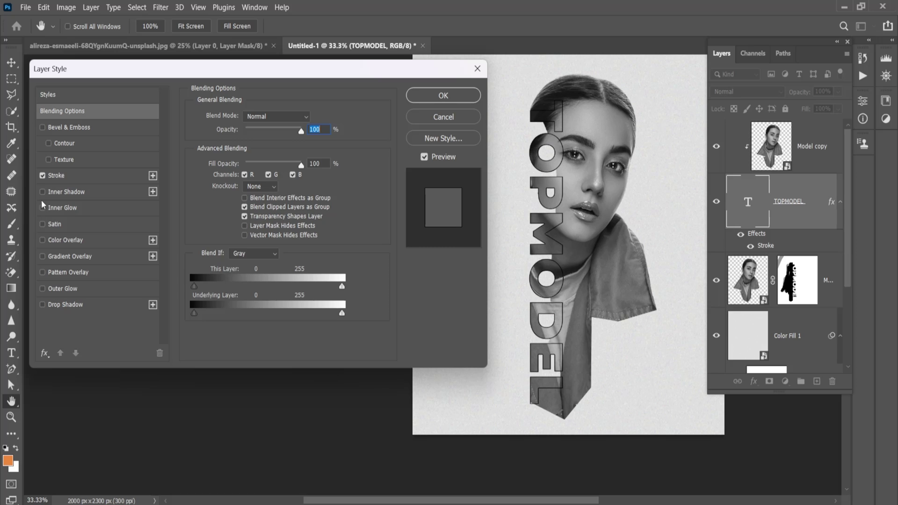
{"action": "left_click", "coordinate": [152, 175]}
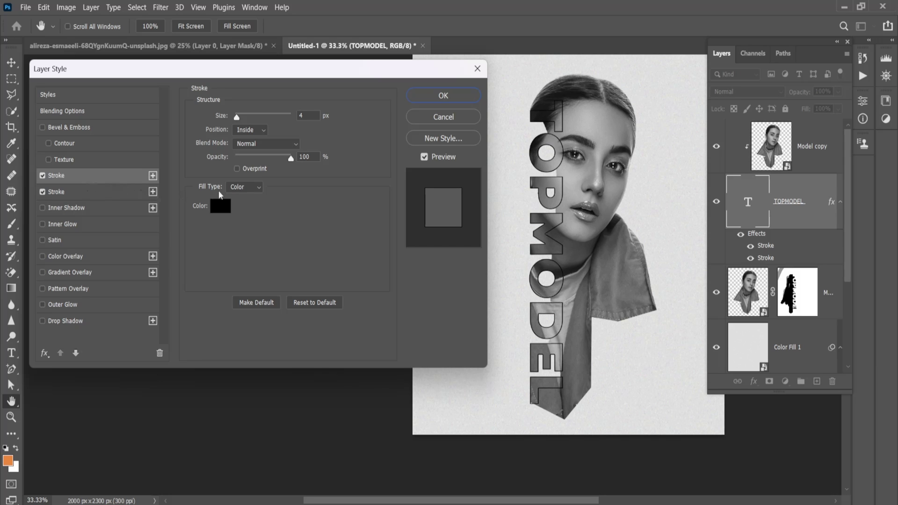
Step: Set the stroke colour to white and delete the second Stroke effect
{"action": "left_click", "coordinate": [220, 206]}
{"action": "left_click", "coordinate": [557, 137]}
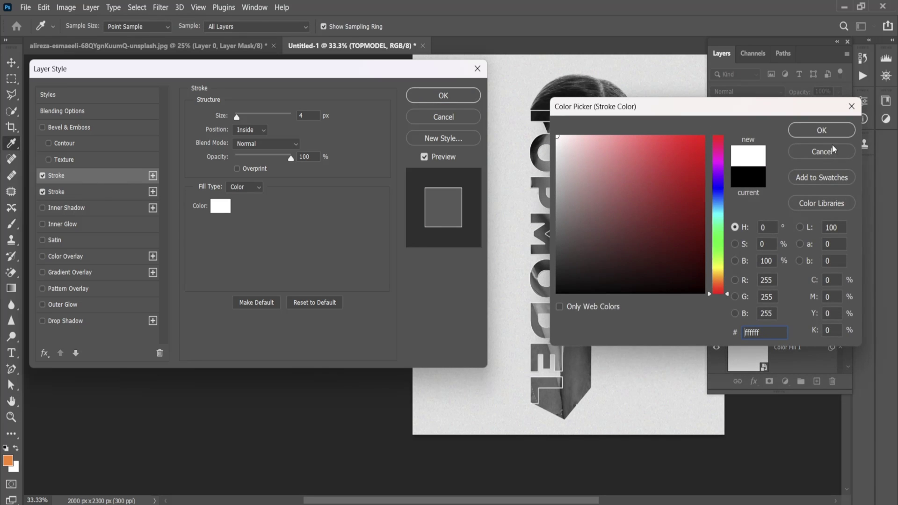
{"action": "left_click", "coordinate": [822, 131]}
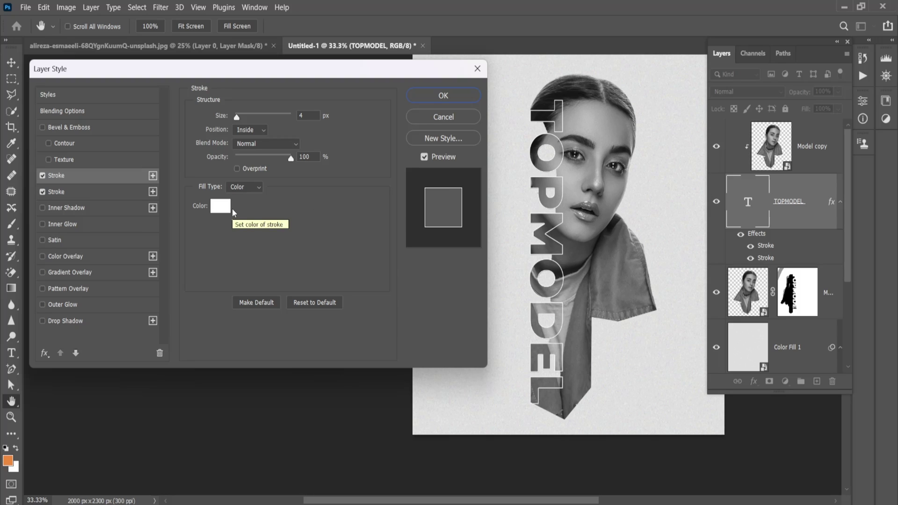
{"action": "left_click", "coordinate": [94, 193]}
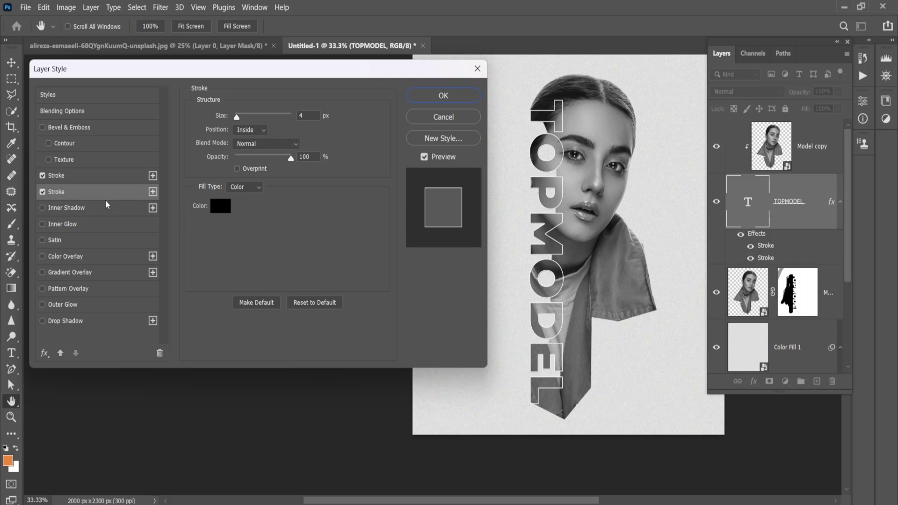
{"action": "left_click", "coordinate": [159, 353]}
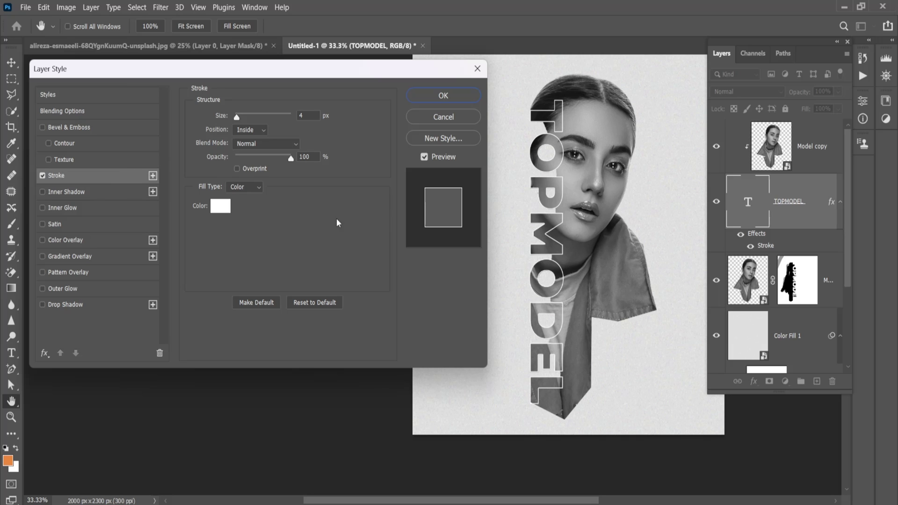
Step: Change the remaining stroke's colour to a darker grey
{"action": "left_click", "coordinate": [220, 205]}
{"action": "mouse_move", "coordinate": [582, 273]}
{"action": "left_mouse_down"}
{"action": "mouse_move", "coordinate": [554, 198]}
{"action": "mouse_move", "coordinate": [557, 236]}
{"action": "left_mouse_up"}
{"action": "left_click", "coordinate": [830, 133]}
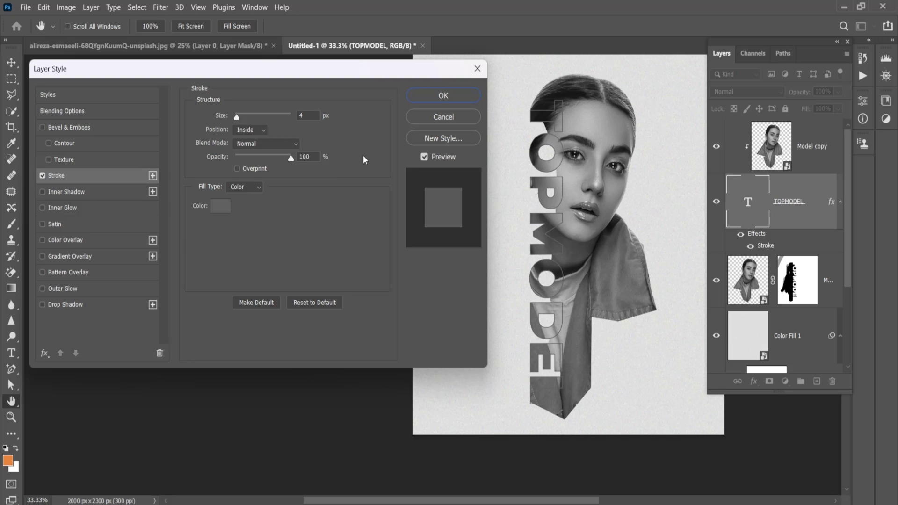
Step: Give the TOPMODEL text a soft 32 px drop shadow and apply the layer style
{"action": "left_click", "coordinate": [63, 305]}
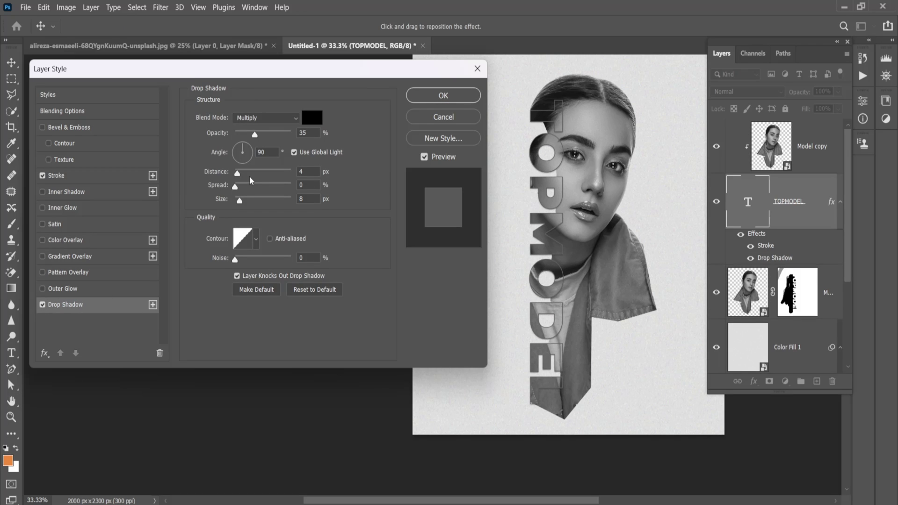
{"action": "left_click_drag", "start_coordinate": [239, 201], "coordinate": [250, 203]}
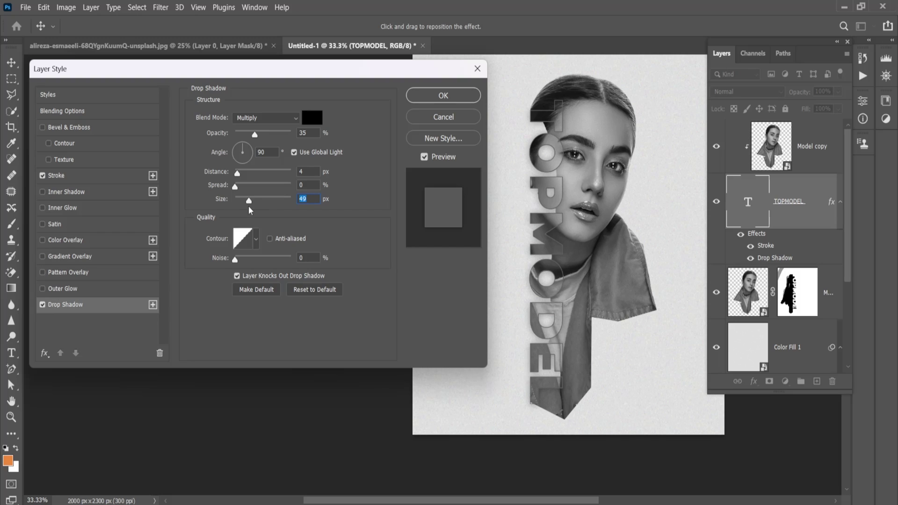
{"action": "left_click_drag", "start_coordinate": [250, 200], "coordinate": [247, 208]}
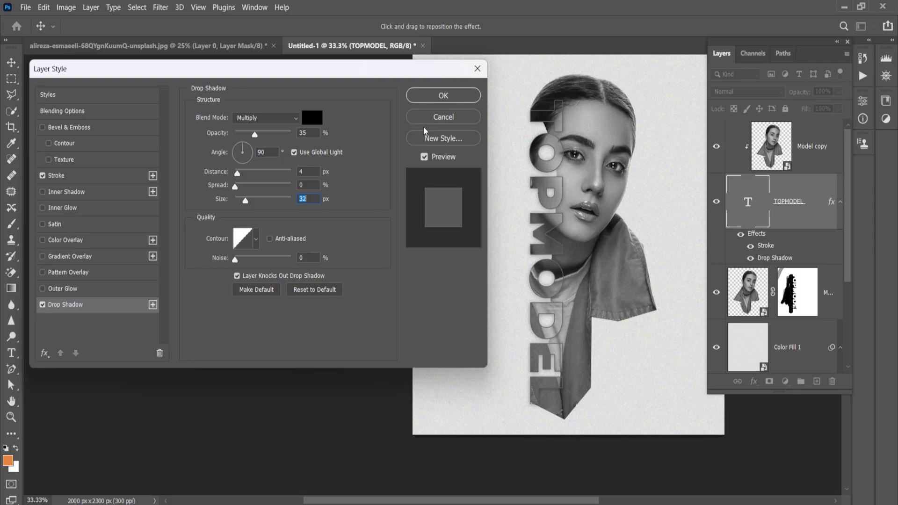
{"action": "left_click", "coordinate": [436, 98]}
{"action": "left_click", "coordinate": [436, 96]}
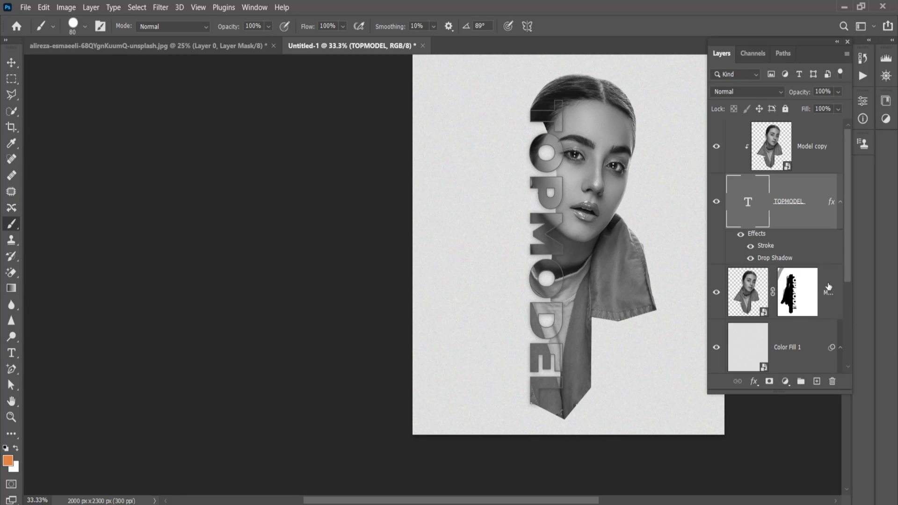
Step: Add a new empty layer above the masked model layer with Overlay blending
{"action": "left_click", "coordinate": [825, 284]}
{"action": "left_click", "coordinate": [817, 381]}
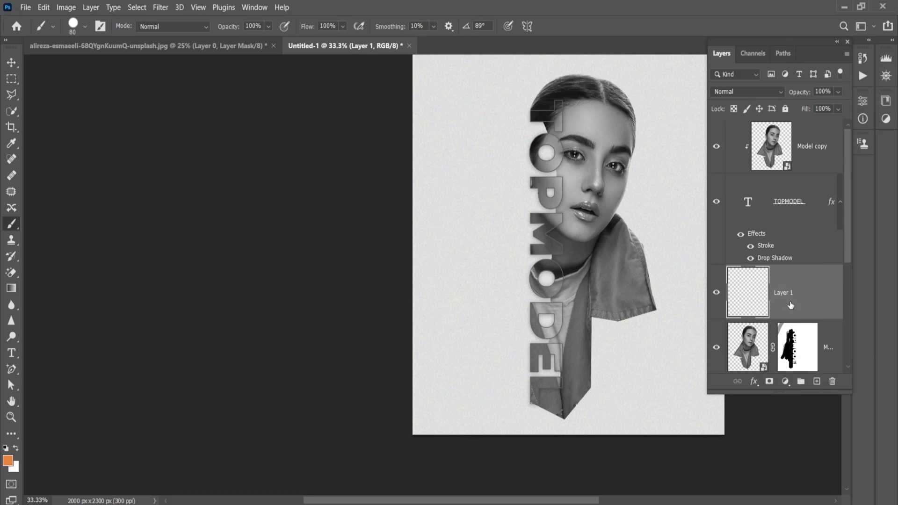
{"action": "right_click", "coordinate": [782, 296]}
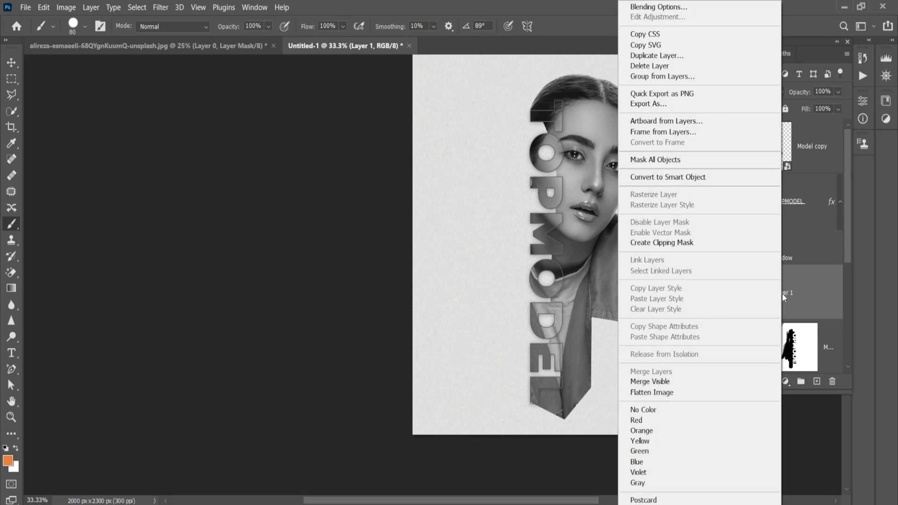
{"action": "left_click", "coordinate": [806, 276]}
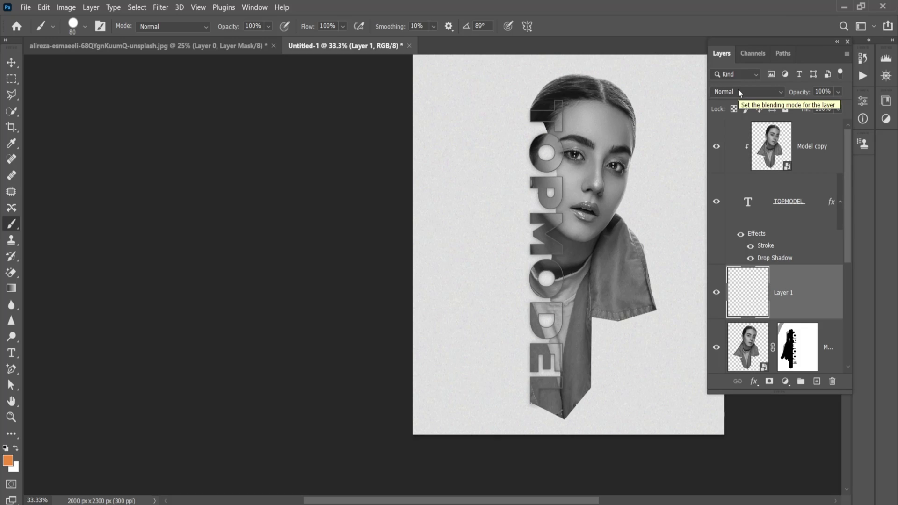
{"action": "left_click", "coordinate": [740, 93]}
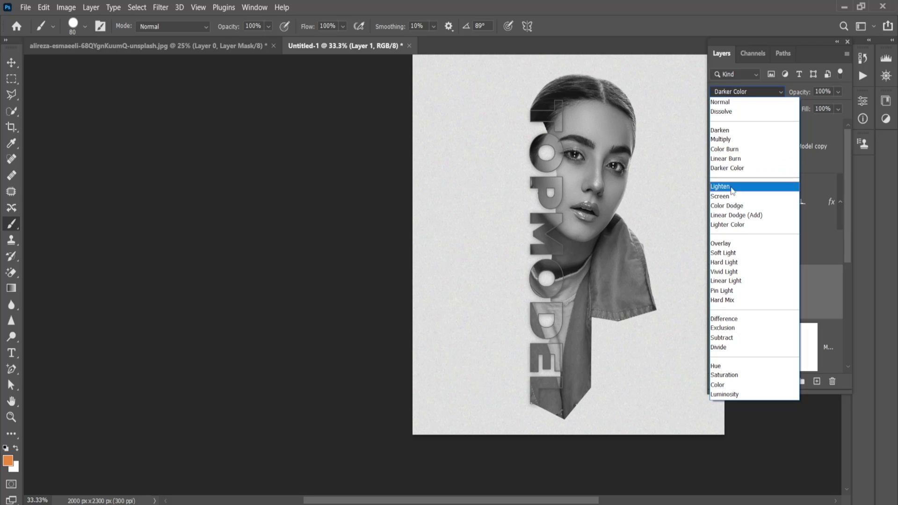
{"action": "left_click", "coordinate": [735, 243]}
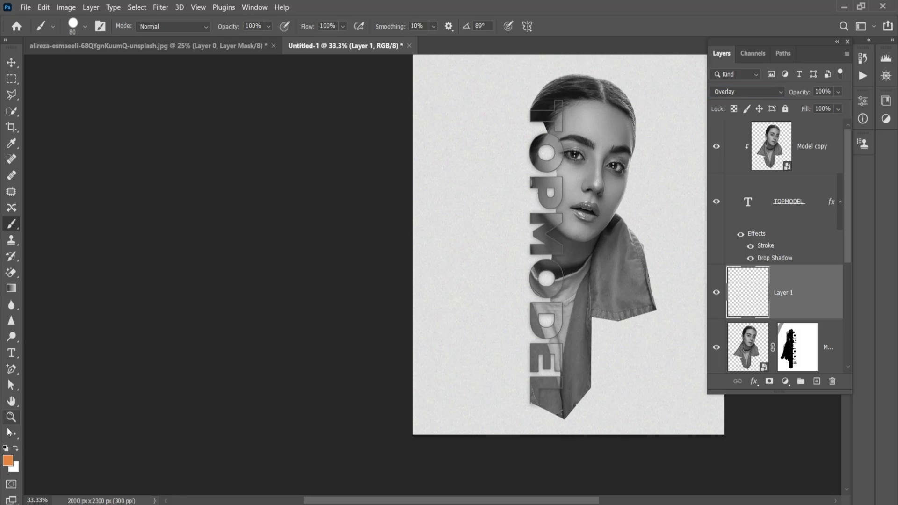
Step: Set the foreground painting colour to bright red
{"action": "left_click", "coordinate": [8, 462]}
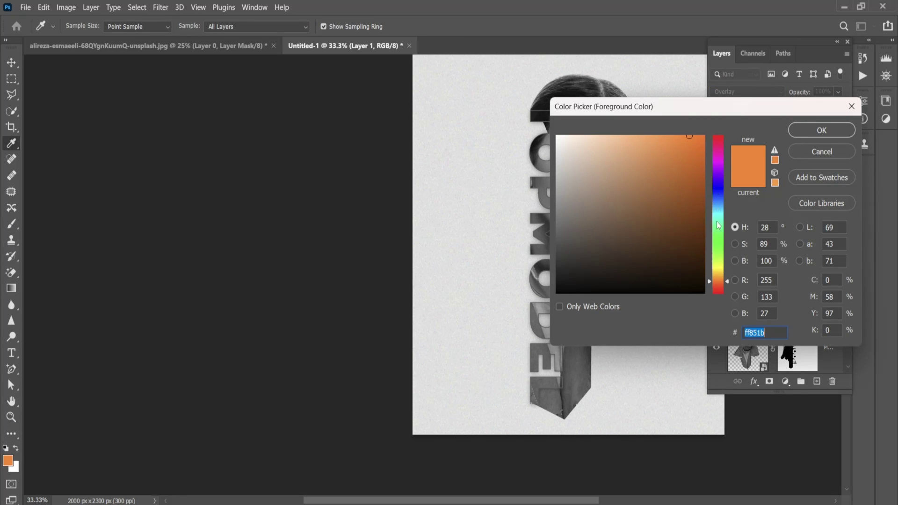
{"action": "mouse_move", "coordinate": [723, 235]}
{"action": "left_mouse_down"}
{"action": "mouse_move", "coordinate": [722, 136]}
{"action": "mouse_move", "coordinate": [703, 136]}
{"action": "left_mouse_up"}
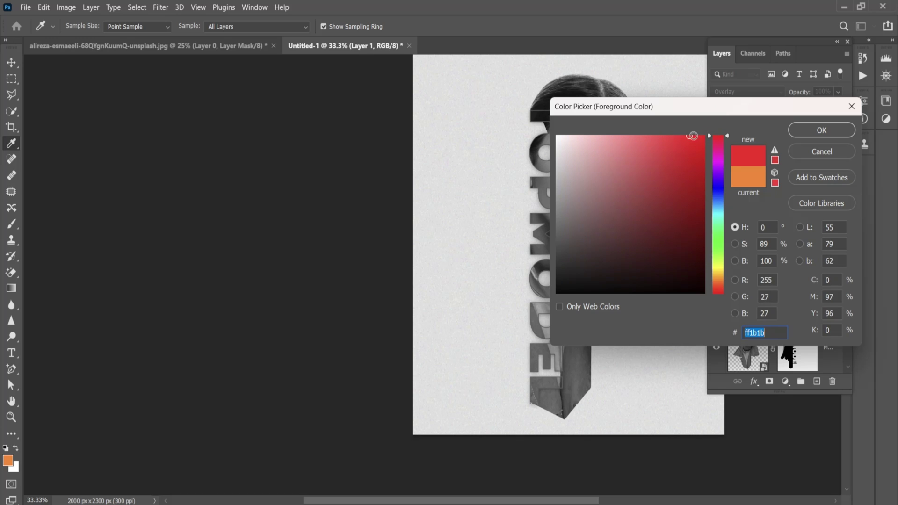
{"action": "left_click", "coordinate": [822, 130]}
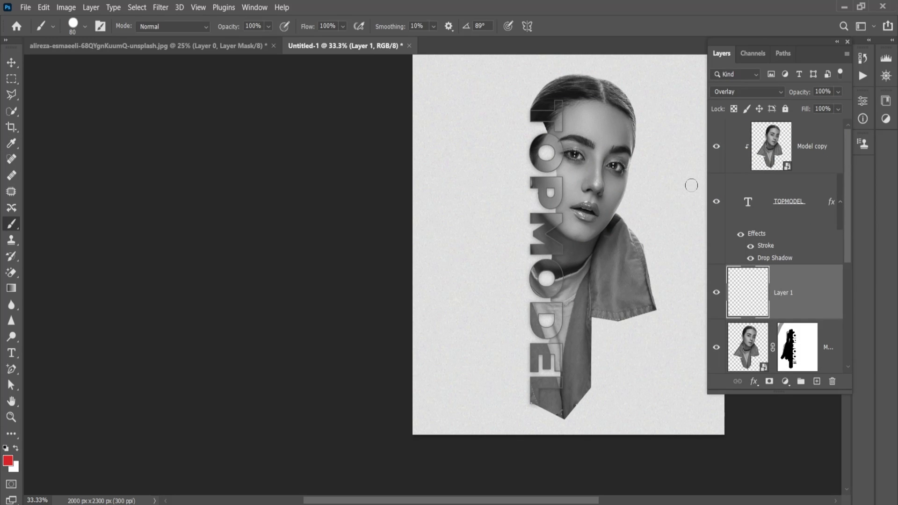
Step: Zoom in on the face and set a small soft round brush sized for the lips
{"action": "scroll", "coordinate": [606, 214], "scroll_direction": "up", "scroll_amount": 1}
{"action": "scroll", "coordinate": [606, 214], "scroll_direction": "up", "scroll_amount": 1}
{"action": "scroll", "coordinate": [605, 213], "scroll_direction": "up", "scroll_amount": 1}
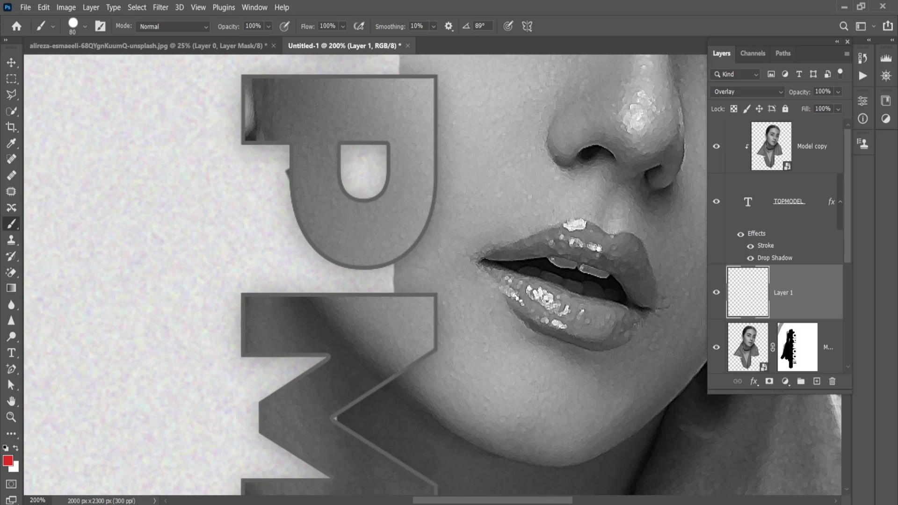
{"action": "scroll", "coordinate": [606, 214], "scroll_direction": "up", "scroll_amount": 1}
{"action": "right_click", "coordinate": [522, 252]}
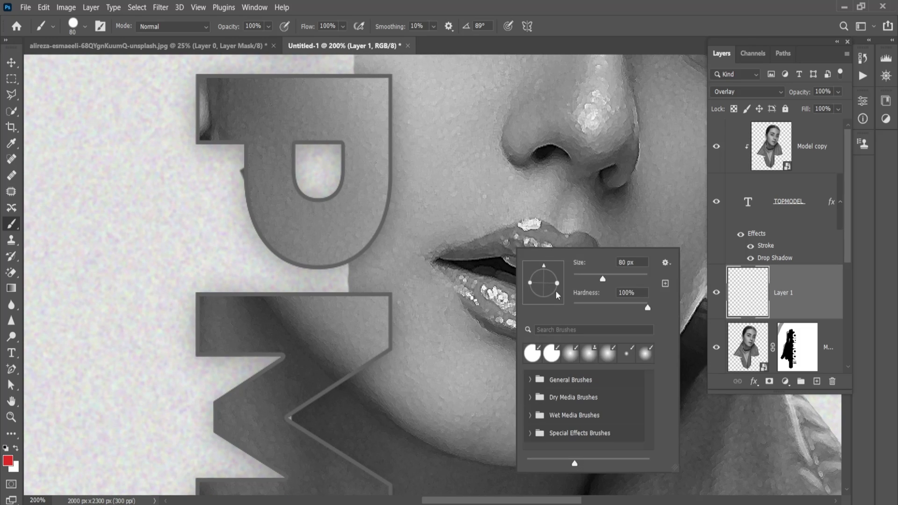
{"action": "left_click", "coordinate": [571, 357]}
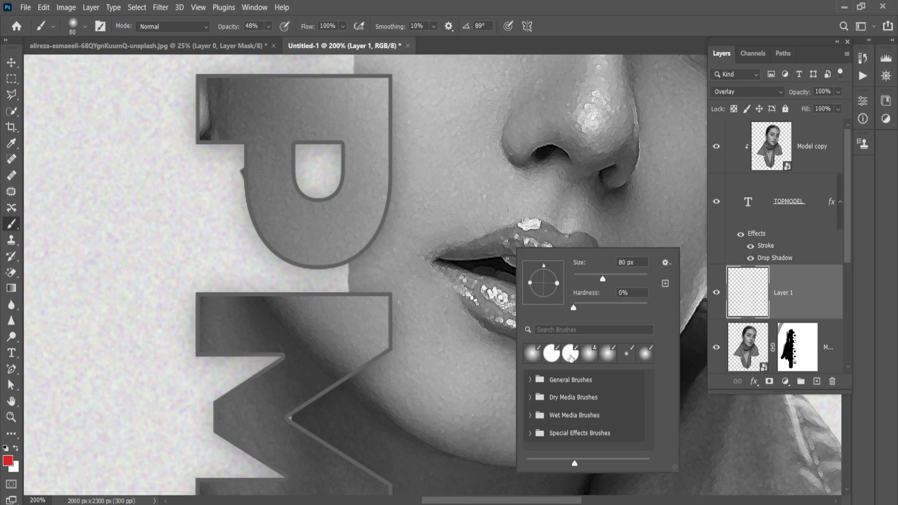
{"action": "left_click_drag", "start_coordinate": [601, 283], "coordinate": [585, 281]}
{"action": "key", "text": "Return"}
Step: Paint red over the lips on Layer 1, then view the whole face
{"action": "mouse_move", "coordinate": [515, 246]}
{"action": "left_mouse_down"}
{"action": "mouse_move", "coordinate": [591, 253]}
{"action": "mouse_move", "coordinate": [599, 280]}
{"action": "mouse_move", "coordinate": [494, 242]}
{"action": "mouse_move", "coordinate": [444, 258]}
{"action": "mouse_move", "coordinate": [538, 252]}
{"action": "mouse_move", "coordinate": [578, 264]}
{"action": "mouse_move", "coordinate": [585, 257]}
{"action": "mouse_move", "coordinate": [466, 248]}
{"action": "mouse_move", "coordinate": [581, 263]}
{"action": "mouse_move", "coordinate": [593, 307]}
{"action": "mouse_move", "coordinate": [503, 295]}
{"action": "mouse_move", "coordinate": [566, 315]}
{"action": "mouse_move", "coordinate": [477, 294]}
{"action": "mouse_move", "coordinate": [456, 266]}
{"action": "mouse_move", "coordinate": [477, 289]}
{"action": "mouse_move", "coordinate": [476, 304]}
{"action": "mouse_move", "coordinate": [573, 334]}
{"action": "mouse_move", "coordinate": [545, 300]}
{"action": "mouse_move", "coordinate": [517, 303]}
{"action": "left_mouse_up"}
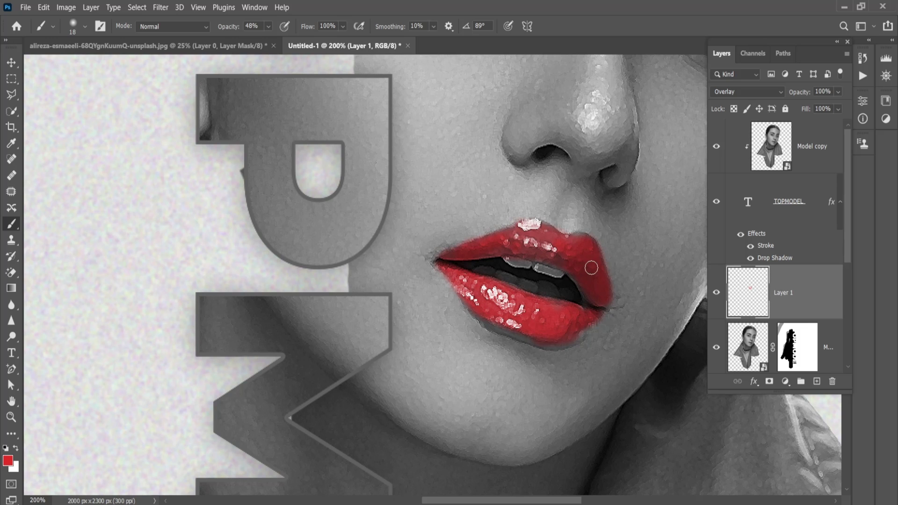
{"action": "key", "text": "ctrl+minus"}
{"action": "key", "text": "ctrl+minus"}
{"action": "key", "text": "ctrl+minus"}
{"action": "left_click_drag", "start_coordinate": [579, 160], "coordinate": [576, 225]}
{"action": "scroll", "coordinate": [576, 225], "scroll_direction": "down", "scroll_amount": 1}
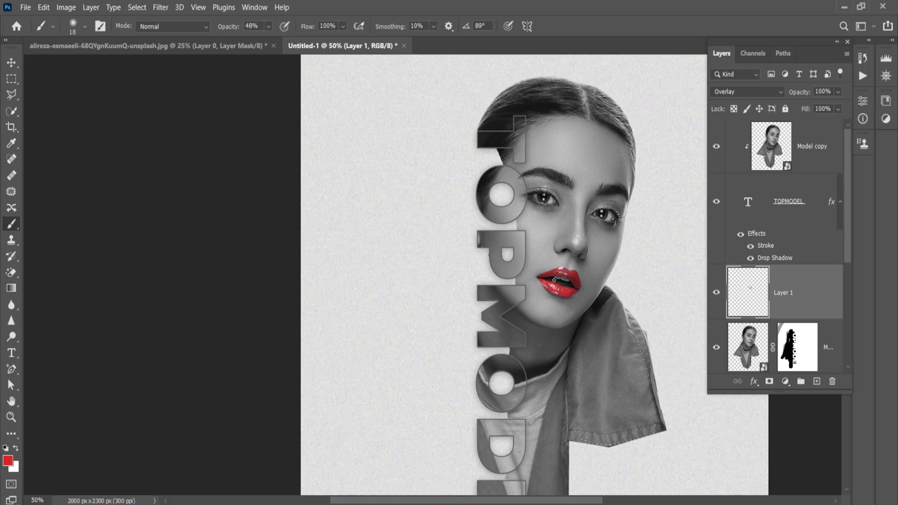
Step: Check the lips, then group Model copy and Layer 1 into Group 1
{"action": "left_click_drag", "start_coordinate": [554, 280], "coordinate": [487, 220]}
{"action": "left_click", "coordinate": [485, 225], "text": "ctrl"}
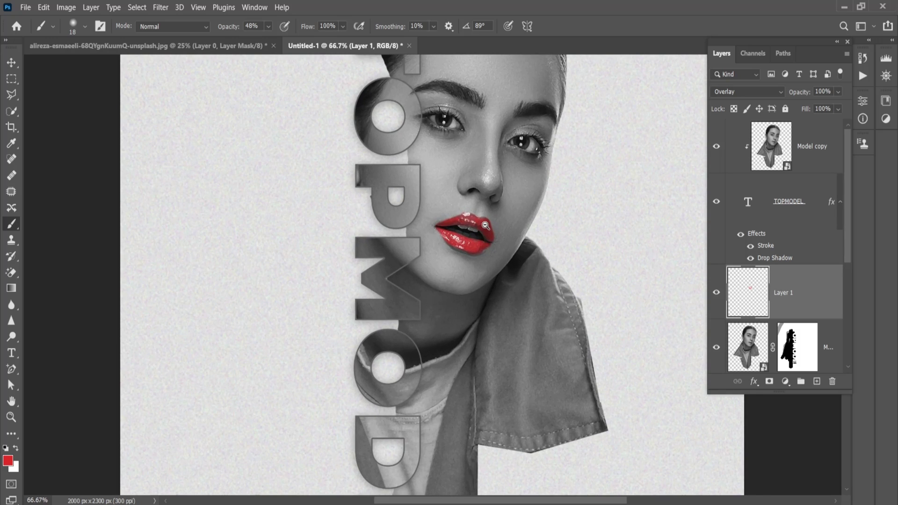
{"action": "left_click", "coordinate": [532, 207], "text": "alt"}
{"action": "left_click_drag", "start_coordinate": [532, 206], "coordinate": [490, 218]}
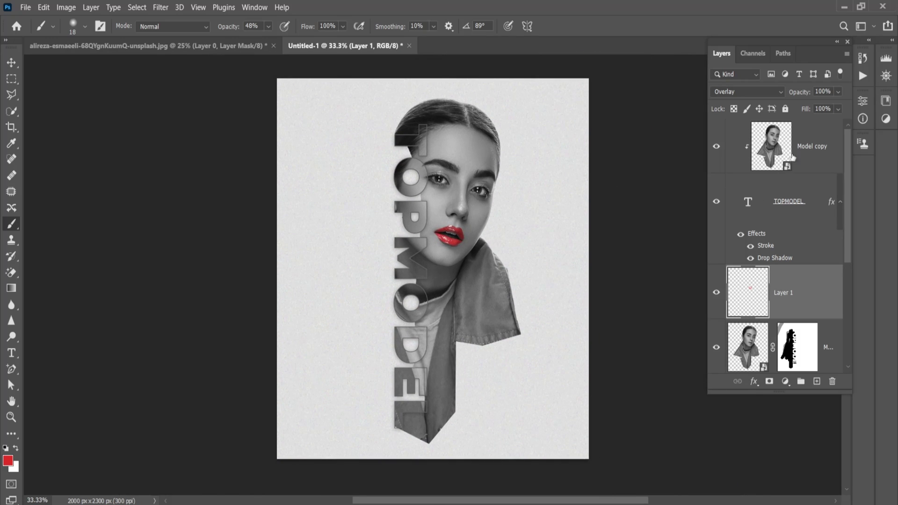
{"action": "left_click", "coordinate": [793, 156]}
{"action": "scroll", "coordinate": [816, 310], "scroll_direction": "down", "scroll_amount": 3}
{"action": "scroll", "coordinate": [816, 311], "scroll_direction": "down", "scroll_amount": 1}
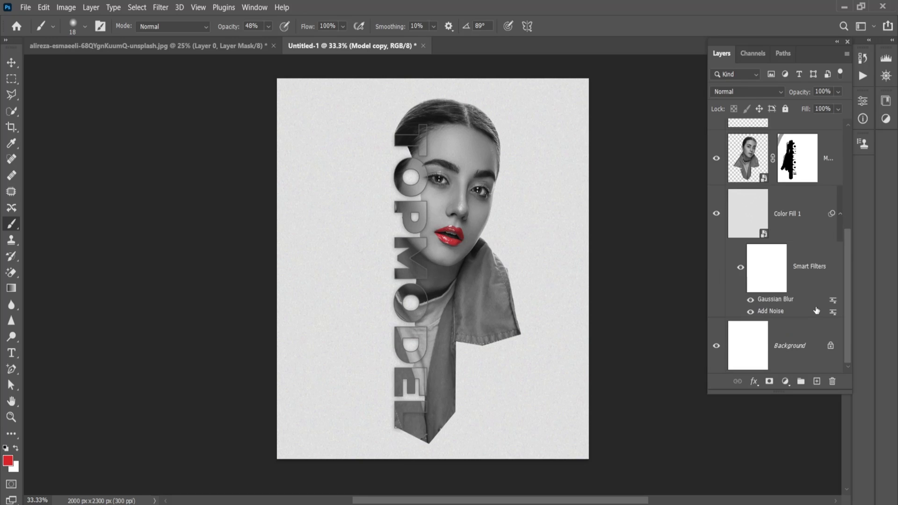
{"action": "scroll", "coordinate": [816, 310], "scroll_direction": "up", "scroll_amount": 1}
{"action": "left_click", "coordinate": [830, 208], "text": "shift"}
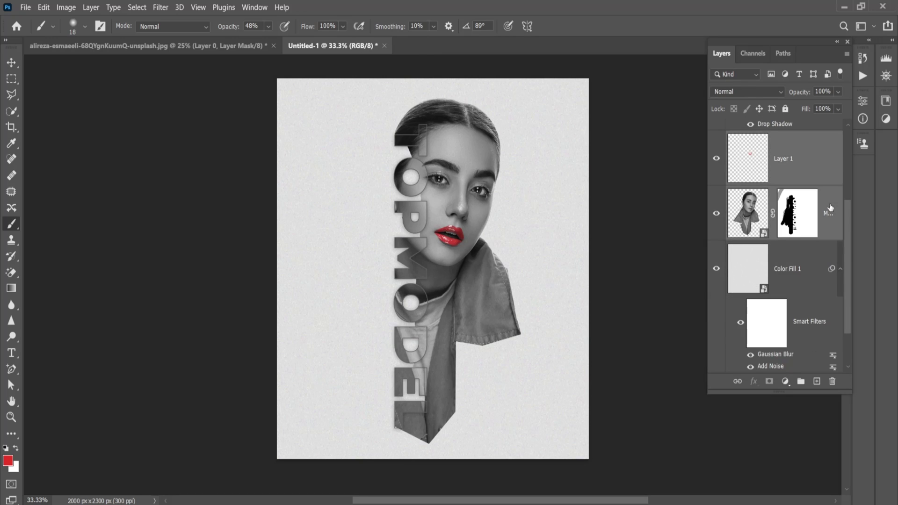
{"action": "key", "text": "ctrl+g"}
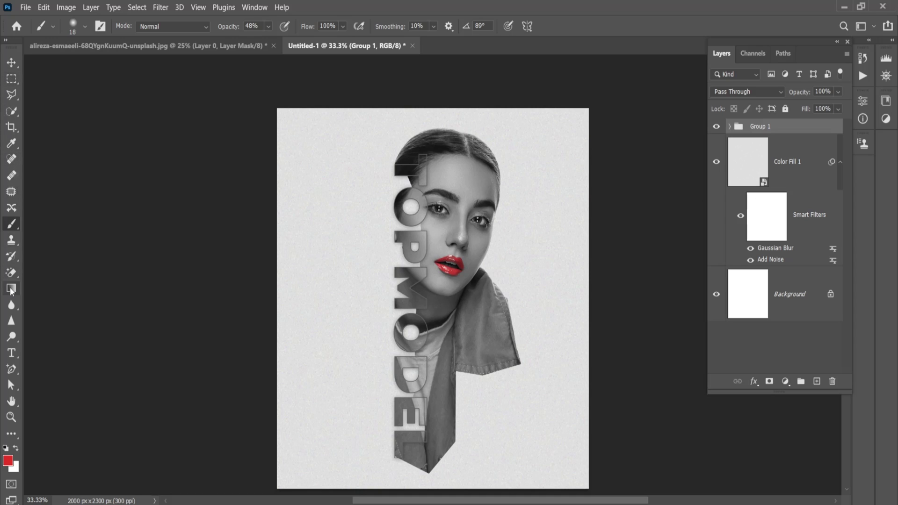
Step: Cycle through the Sharpen, Hand, Marquee, Blur and Path Selection tools, ending on Hand
{"action": "left_click", "coordinate": [11, 323]}
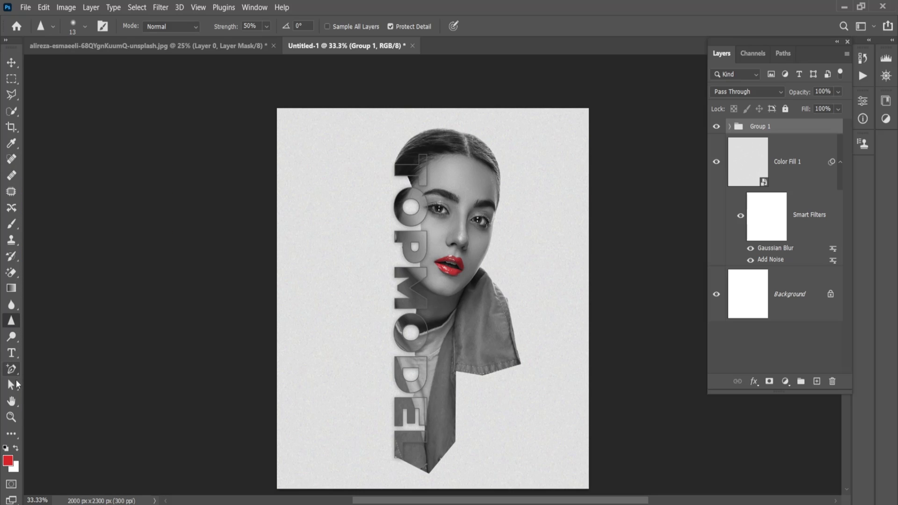
{"action": "left_click", "coordinate": [14, 401]}
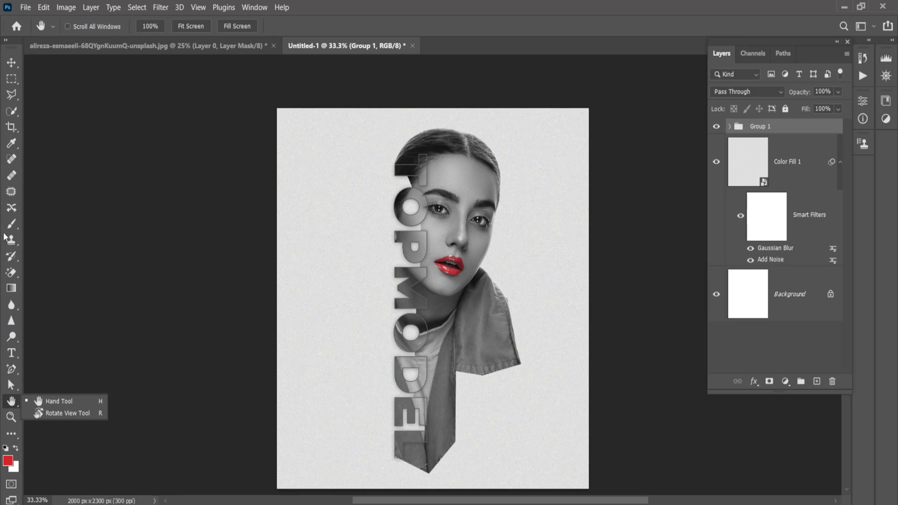
{"action": "left_click", "coordinate": [13, 80]}
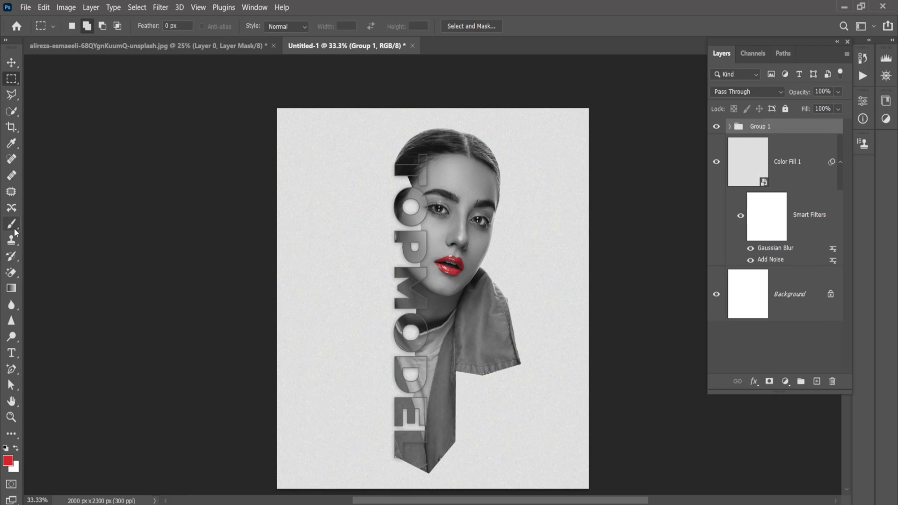
{"action": "left_click", "coordinate": [11, 304]}
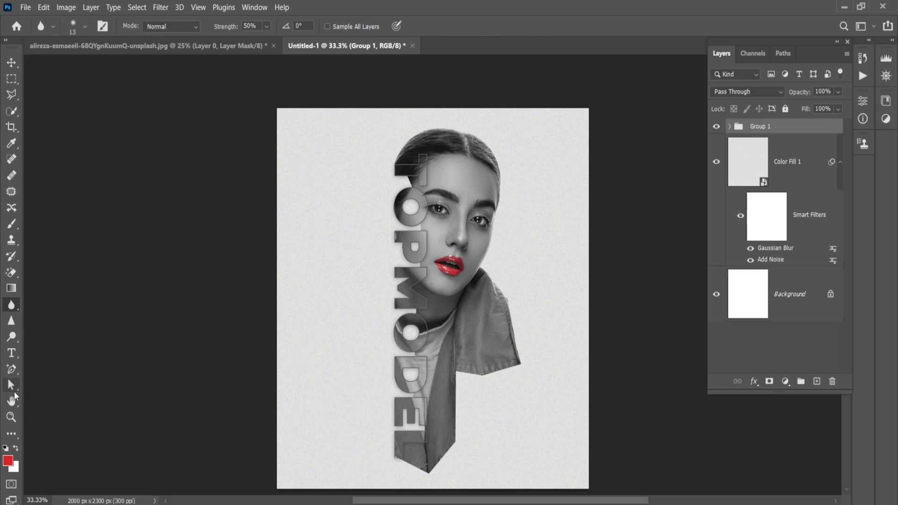
{"action": "left_click", "coordinate": [10, 383]}
{"action": "left_click", "coordinate": [12, 401]}
Step: Switch to the Essentials workspace and reset it to its default layout
{"action": "key", "text": "k"}
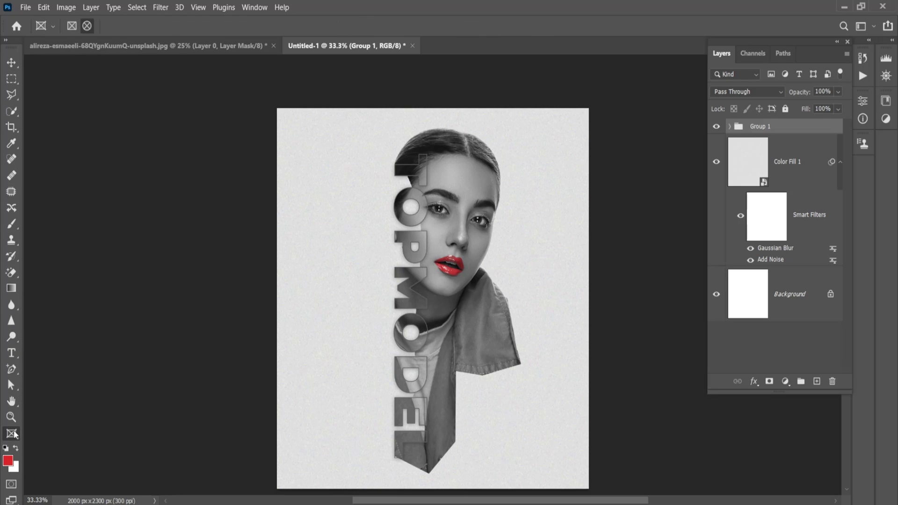
{"action": "left_click", "coordinate": [255, 7]}
{"action": "mouse_move", "coordinate": [267, 30]}
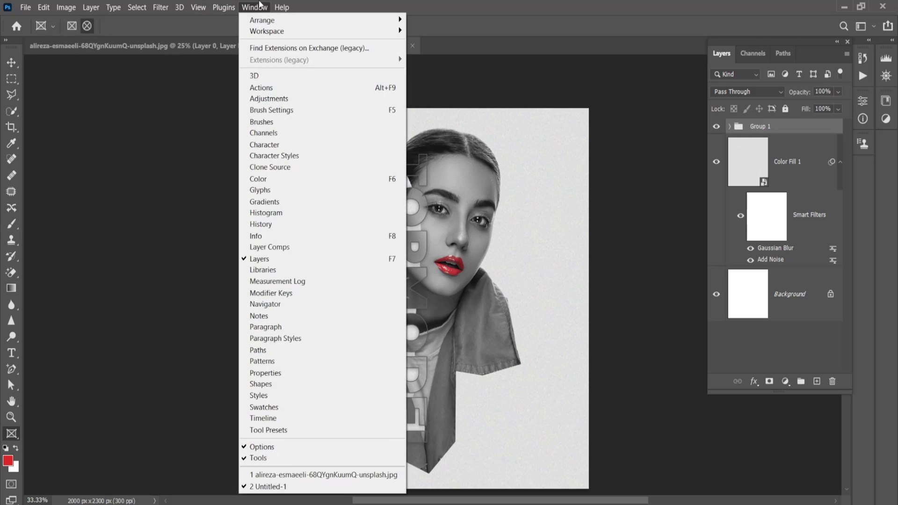
{"action": "left_click", "coordinate": [451, 30]}
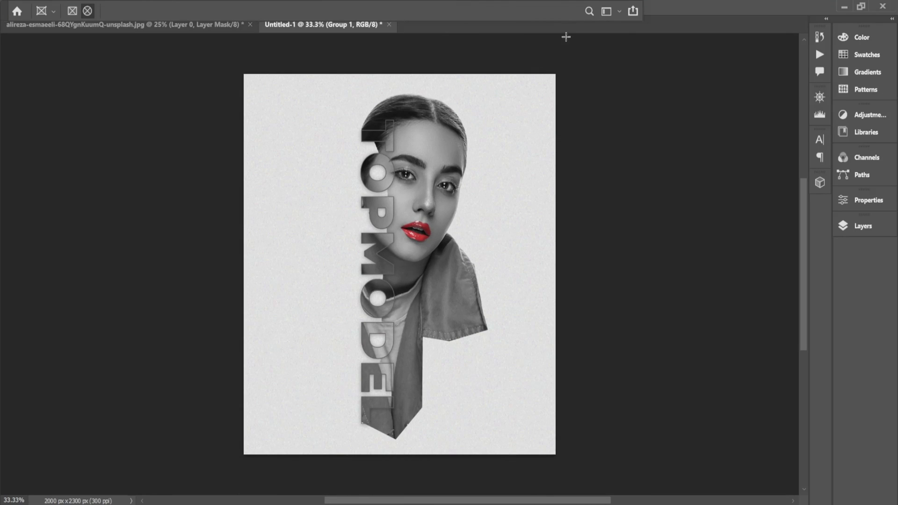
{"action": "left_click", "coordinate": [618, 12]}
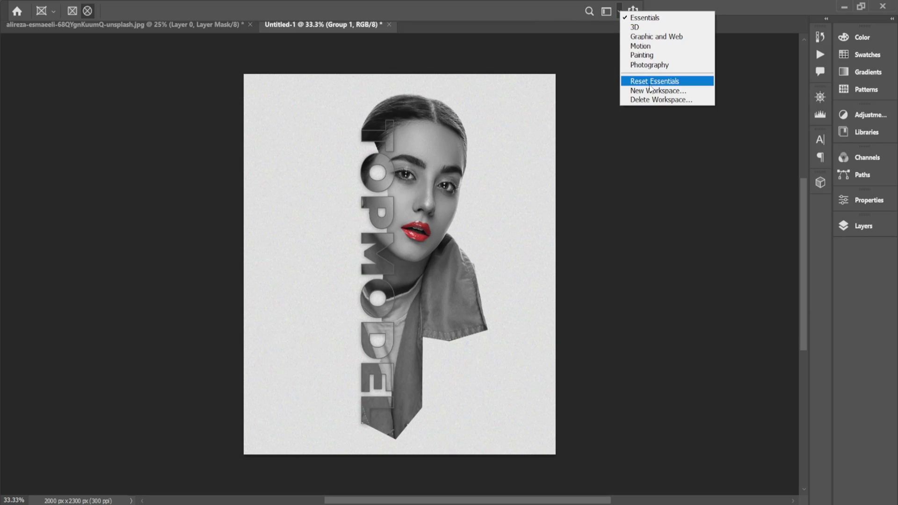
{"action": "left_click", "coordinate": [654, 81]}
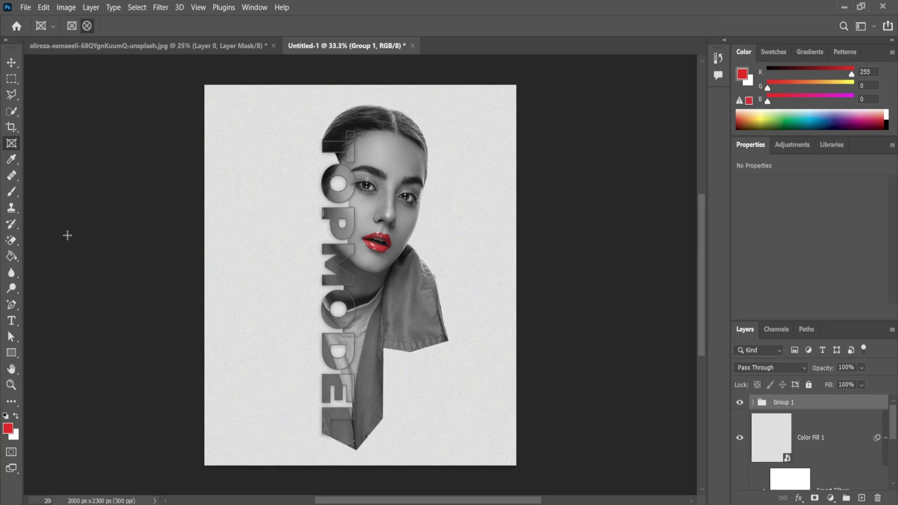
Step: Close the Properties panel and collapse the Adjustments panel to make room
{"action": "key", "text": "ctrl+plus"}
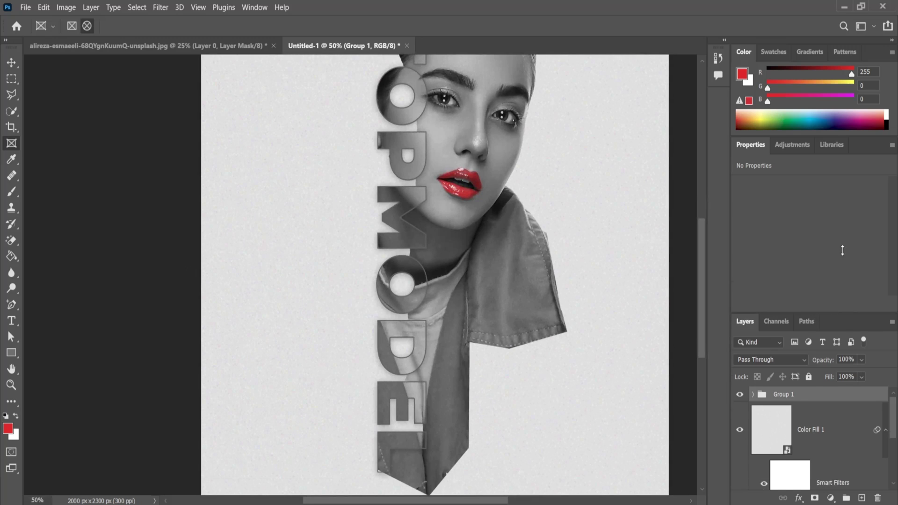
{"action": "left_click_drag", "start_coordinate": [811, 322], "coordinate": [812, 282]}
{"action": "right_click", "coordinate": [865, 136]}
{"action": "left_click", "coordinate": [867, 146]}
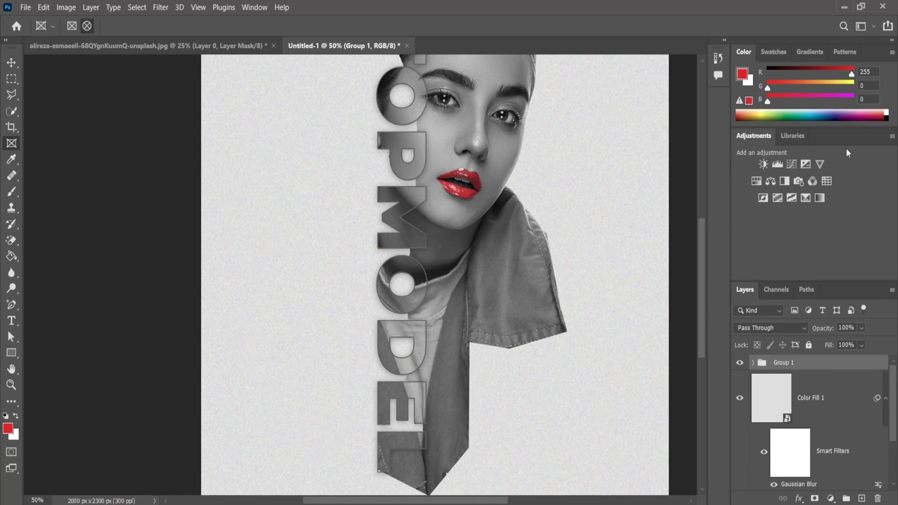
{"action": "right_click", "coordinate": [863, 134]}
{"action": "left_click", "coordinate": [837, 166]}
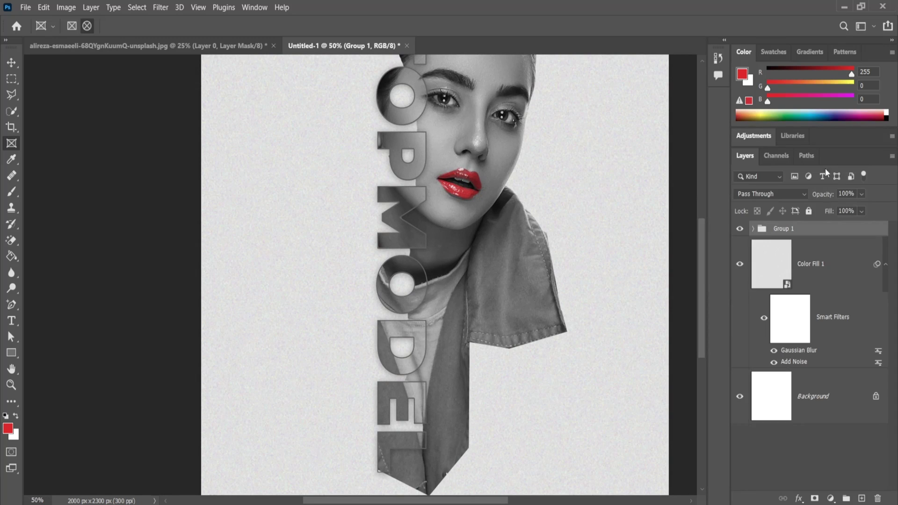
Step: Draw a red 437 × 145 px rectangle over the model's right eye
{"action": "left_click_drag", "start_coordinate": [480, 331], "coordinate": [497, 334]}
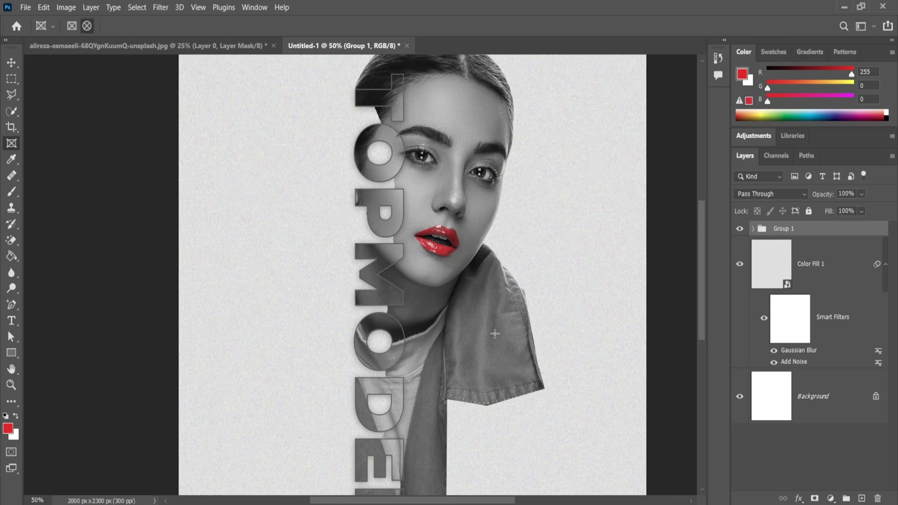
{"action": "key", "text": "u"}
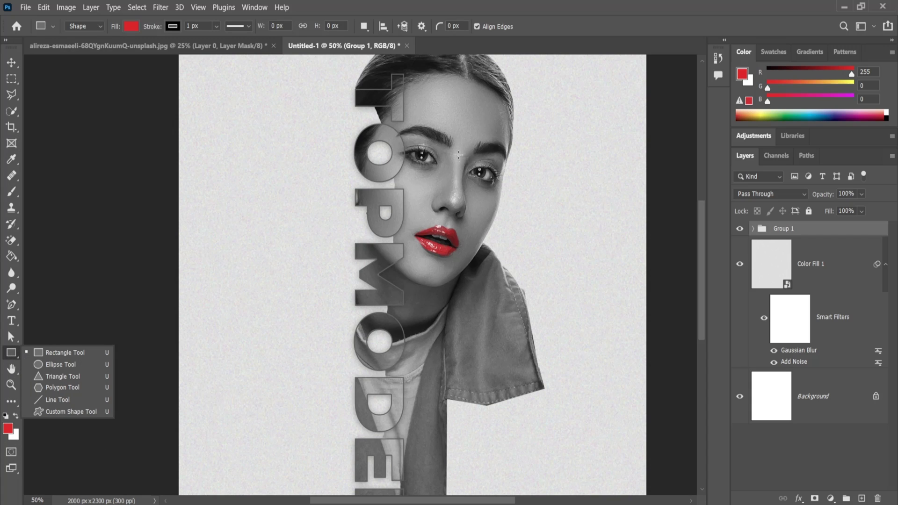
{"action": "left_click_drag", "start_coordinate": [469, 161], "coordinate": [570, 197]}
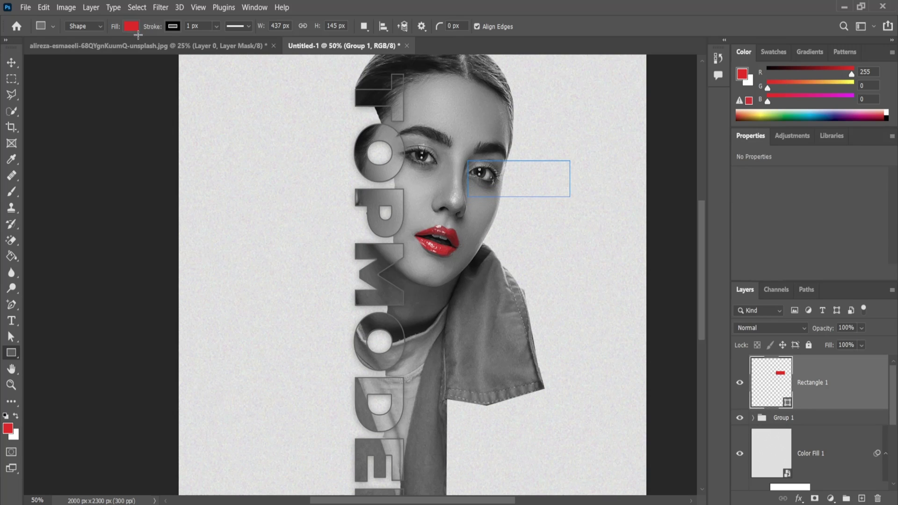
{"action": "left_click", "coordinate": [131, 26]}
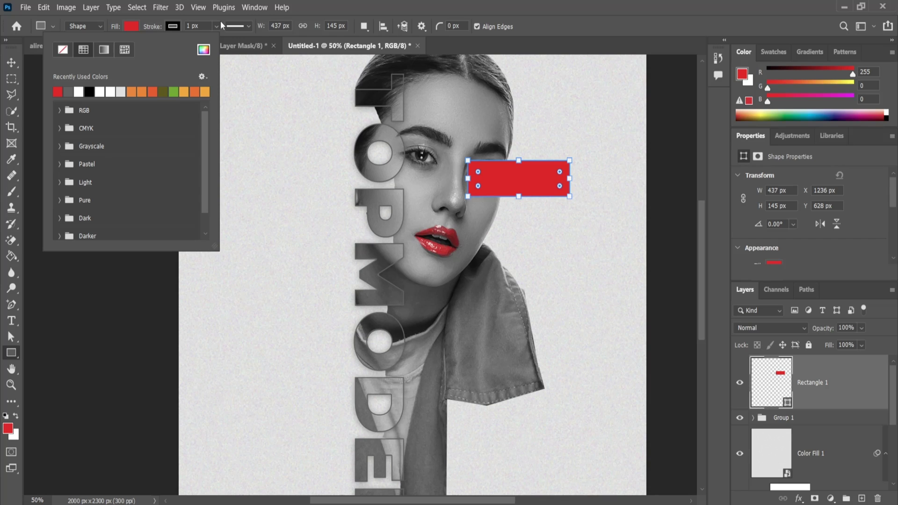
Step: Rename the portrait group Group 1 to 'Model'
{"action": "left_click", "coordinate": [789, 417]}
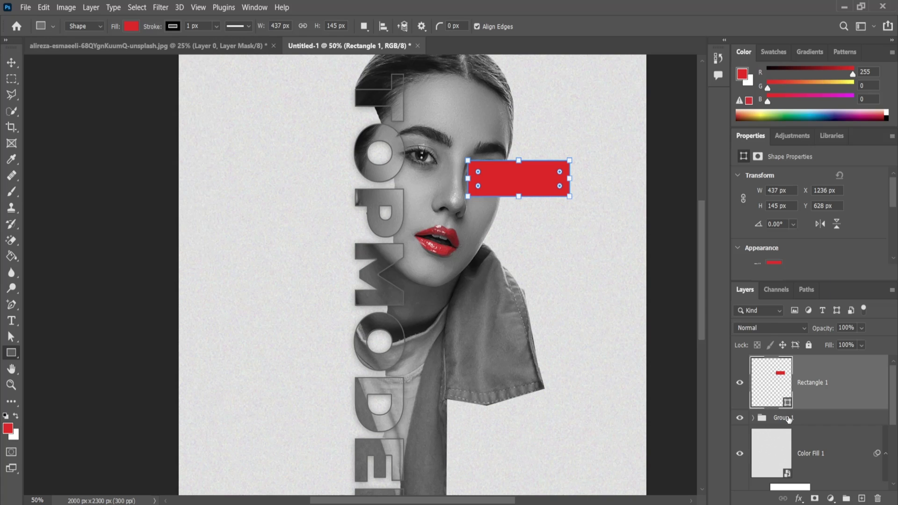
{"action": "double_click", "coordinate": [789, 418]}
{"action": "type", "text": "Model"}
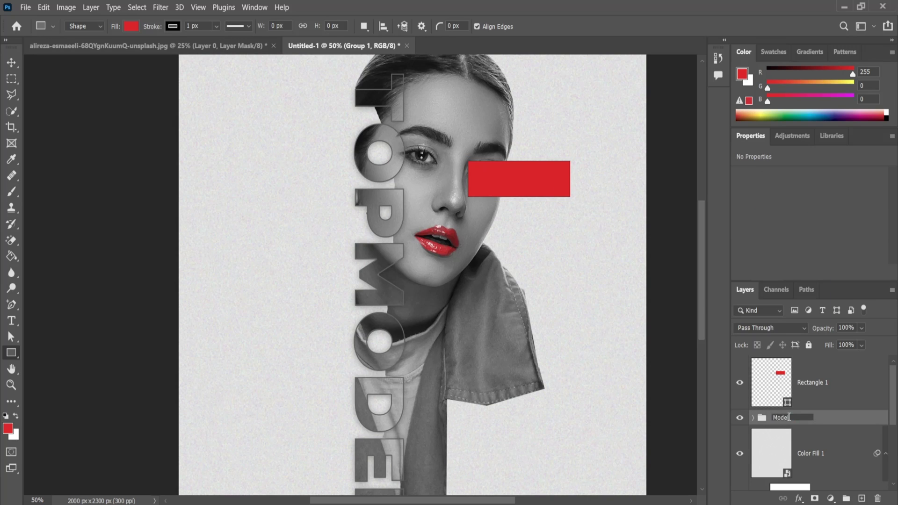
{"action": "key", "text": "Return"}
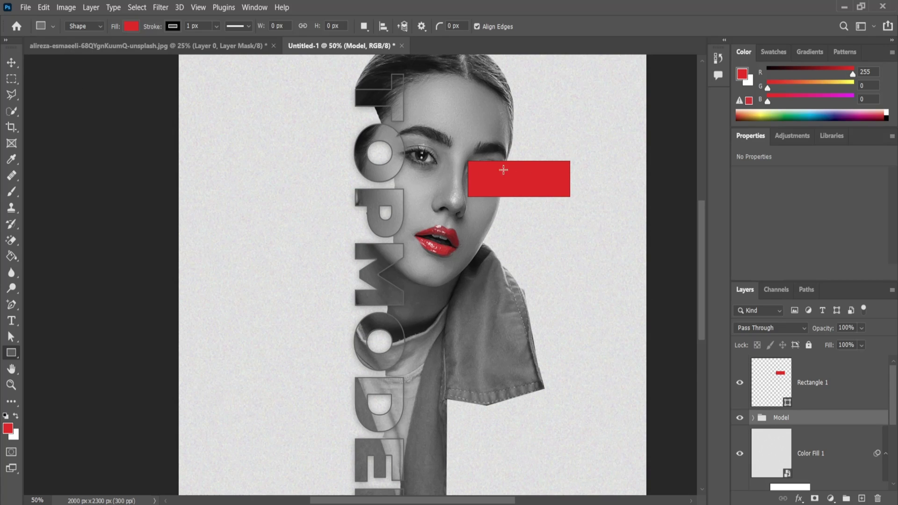
Step: Set the red rectangle layer's blend mode to Multiply
{"action": "key", "text": "ctrl+t"}
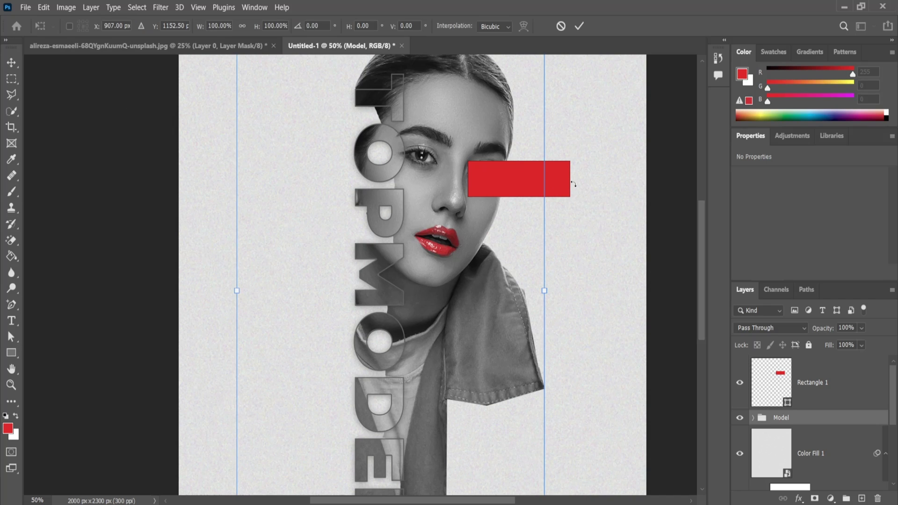
{"action": "left_click", "coordinate": [842, 382]}
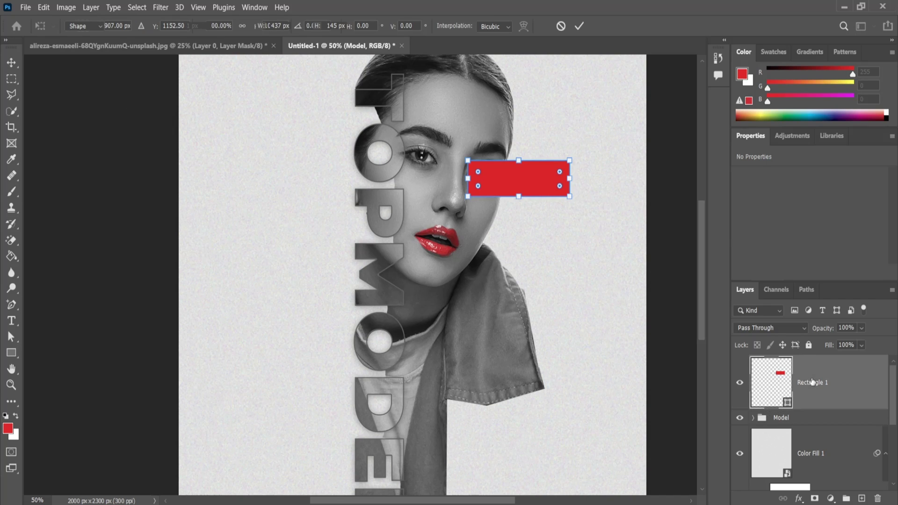
{"action": "left_click", "coordinate": [795, 328]}
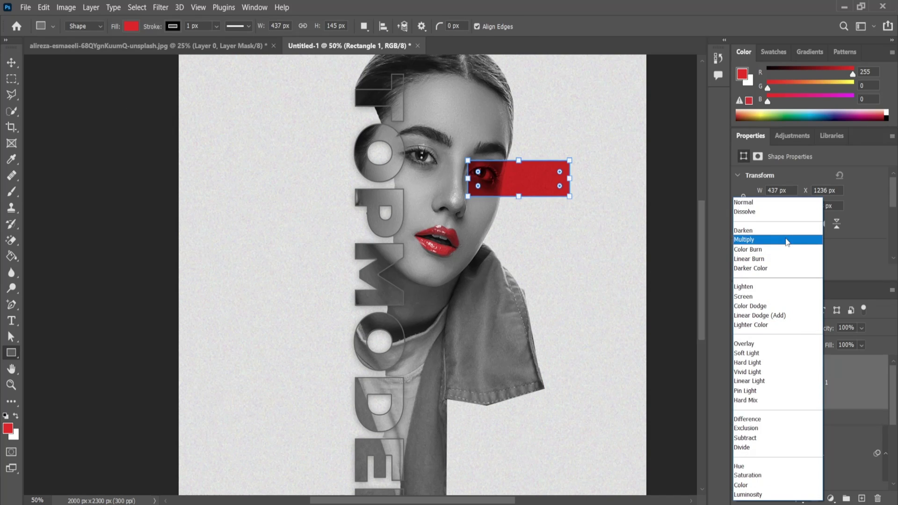
{"action": "left_click", "coordinate": [787, 242]}
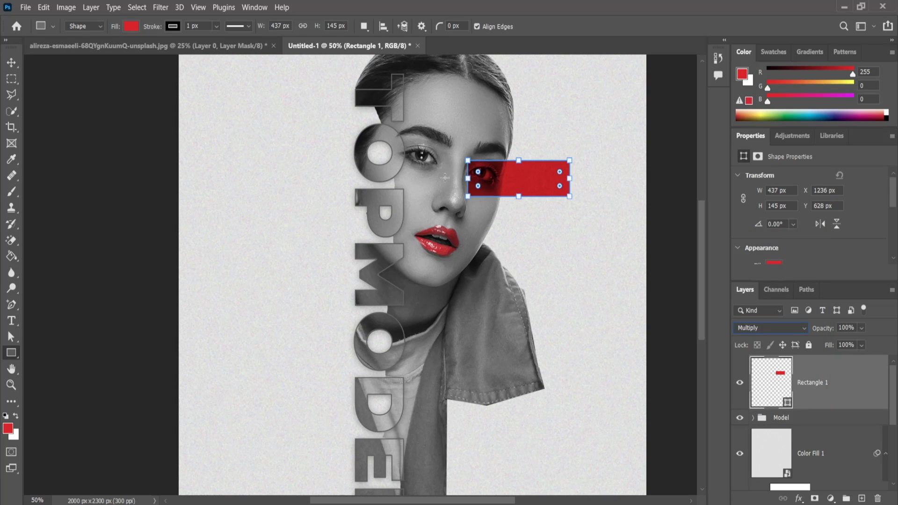
Step: Widen the red bar left over the whole eye, nudge it up, and duplicate it
{"action": "left_click_drag", "start_coordinate": [466, 180], "coordinate": [455, 180]}
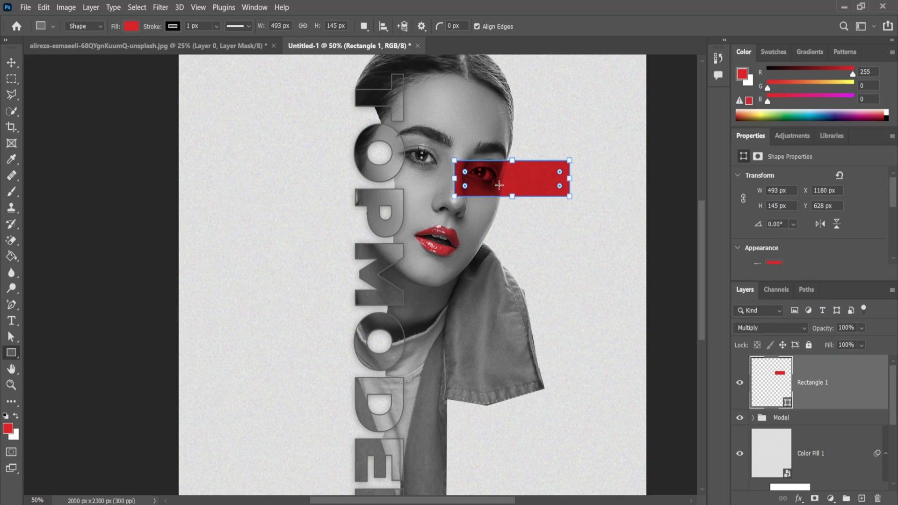
{"action": "left_click_drag", "start_coordinate": [528, 176], "coordinate": [528, 180]}
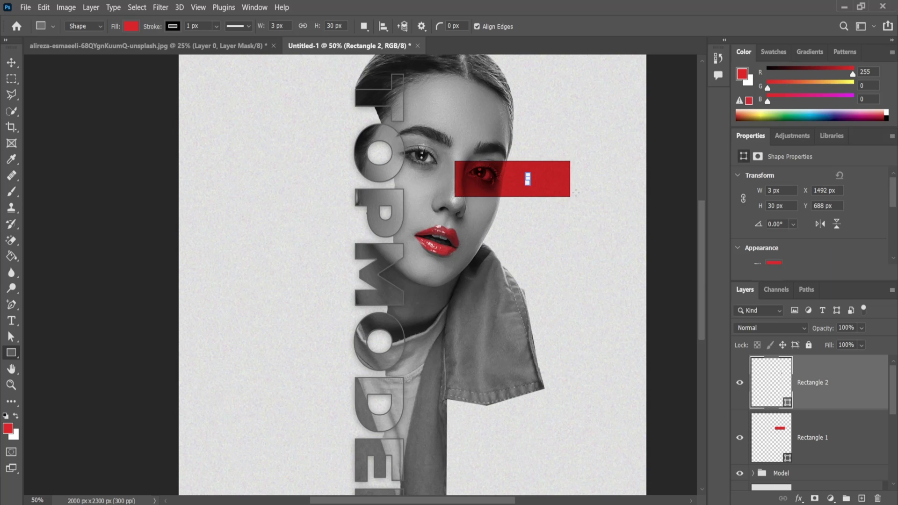
{"action": "key", "text": "ctrl+z"}
{"action": "key", "text": "v"}
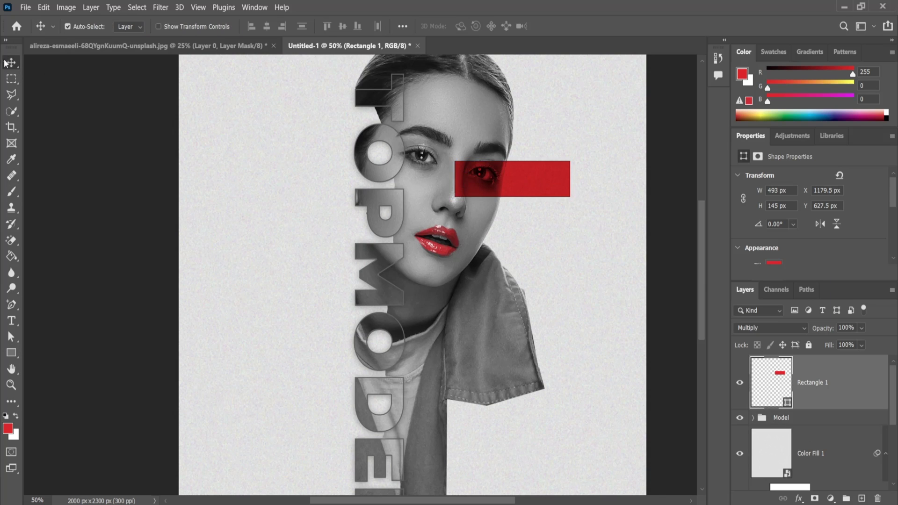
{"action": "left_click_drag", "start_coordinate": [523, 184], "coordinate": [524, 176]}
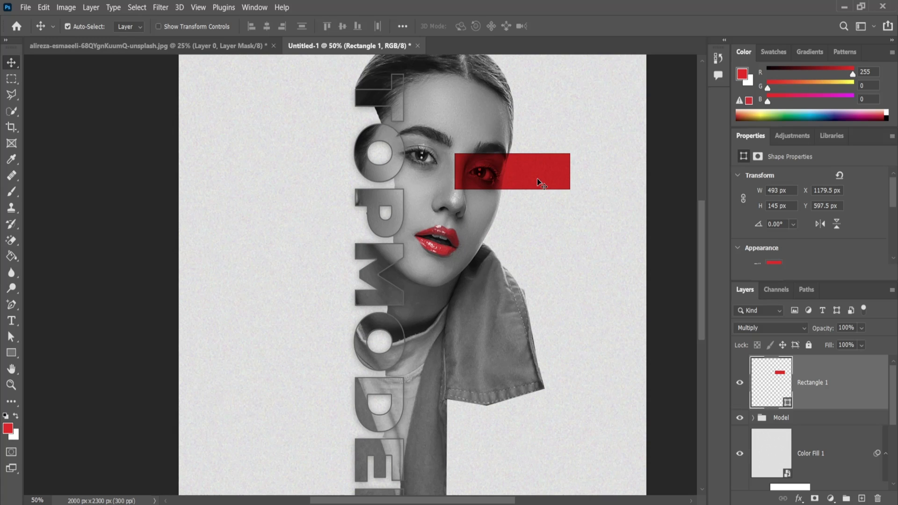
{"action": "right_click", "coordinate": [540, 180]}
{"action": "key", "text": "Escape"}
{"action": "key", "text": "ctrl+j"}
Step: Move the bar copy to the right and narrow the original red bar
{"action": "mouse_move", "coordinate": [535, 174]}
{"action": "left_mouse_down"}
{"action": "mouse_move", "coordinate": [580, 225]}
{"action": "mouse_move", "coordinate": [561, 207]}
{"action": "mouse_move", "coordinate": [665, 173]}
{"action": "mouse_move", "coordinate": [611, 179]}
{"action": "left_mouse_up"}
{"action": "key", "text": "ctrl+t"}
{"action": "left_click", "coordinate": [578, 28]}
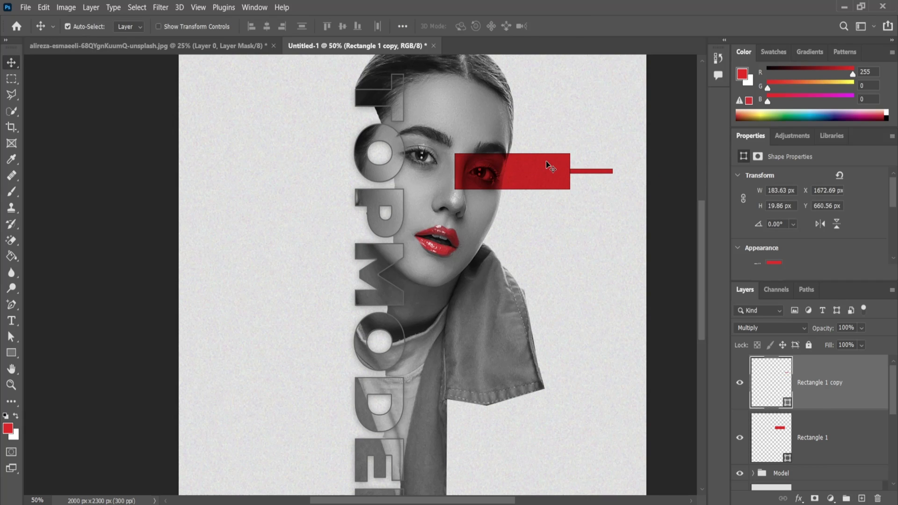
{"action": "left_click", "coordinate": [546, 160]}
{"action": "key", "text": "ctrl+t"}
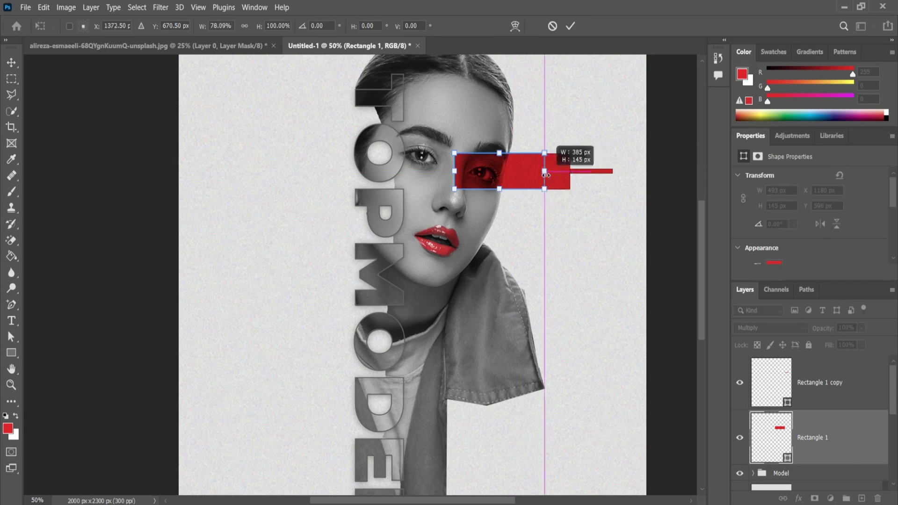
{"action": "left_click_drag", "start_coordinate": [569, 173], "coordinate": [545, 172]}
{"action": "key", "text": "Return"}
Step: Place the thin red line at the bar's right edge and make it thinner
{"action": "left_click_drag", "start_coordinate": [608, 178], "coordinate": [584, 178]}
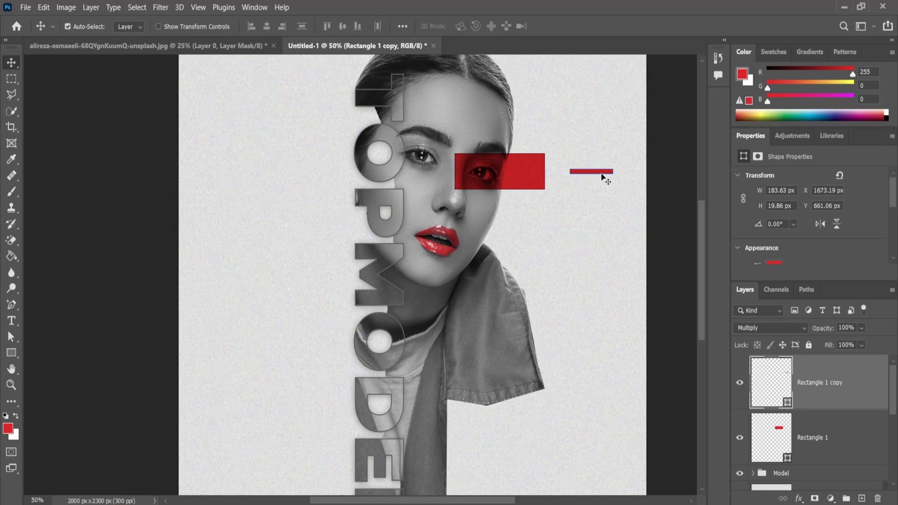
{"action": "key", "text": "ctrl+t"}
{"action": "left_click_drag", "start_coordinate": [588, 176], "coordinate": [587, 173]}
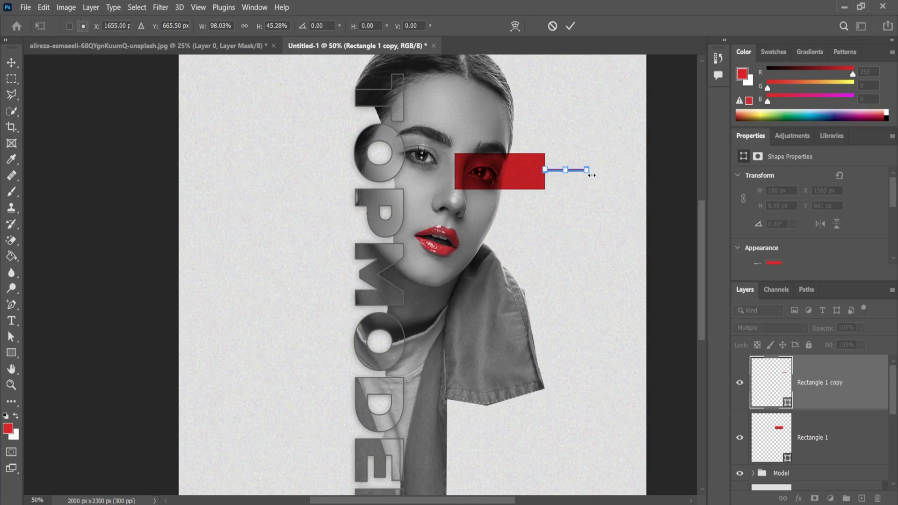
{"action": "key", "text": "Down"}
{"action": "key", "text": "Down"}
{"action": "key", "text": "Down"}
{"action": "right_click", "coordinate": [579, 173]}
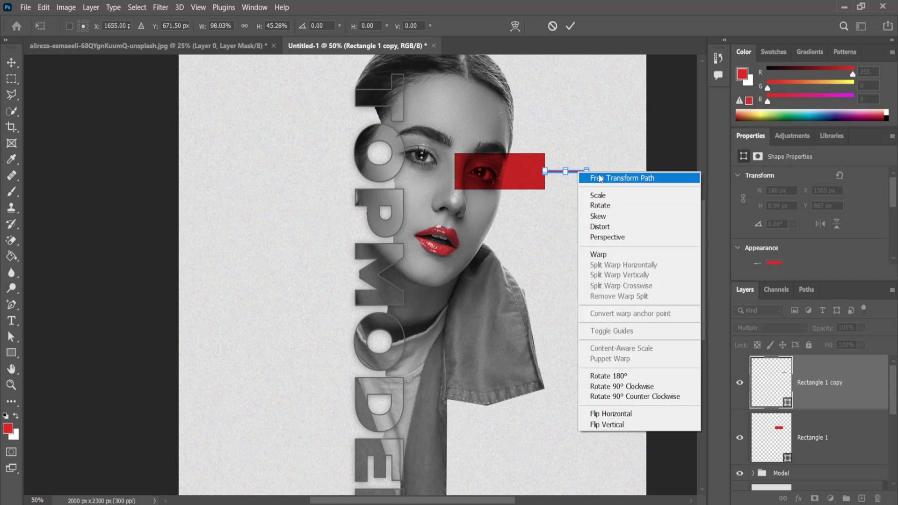
{"action": "key", "text": "Escape"}
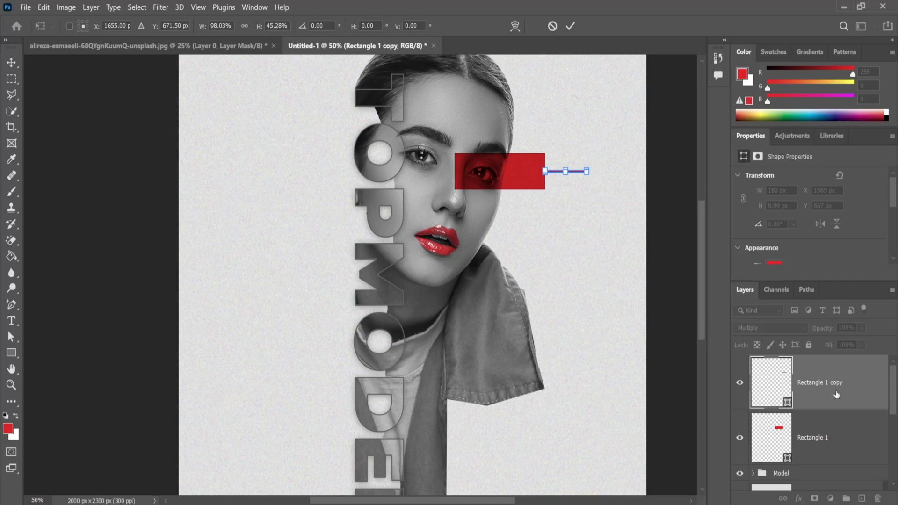
{"action": "left_click", "coordinate": [571, 27]}
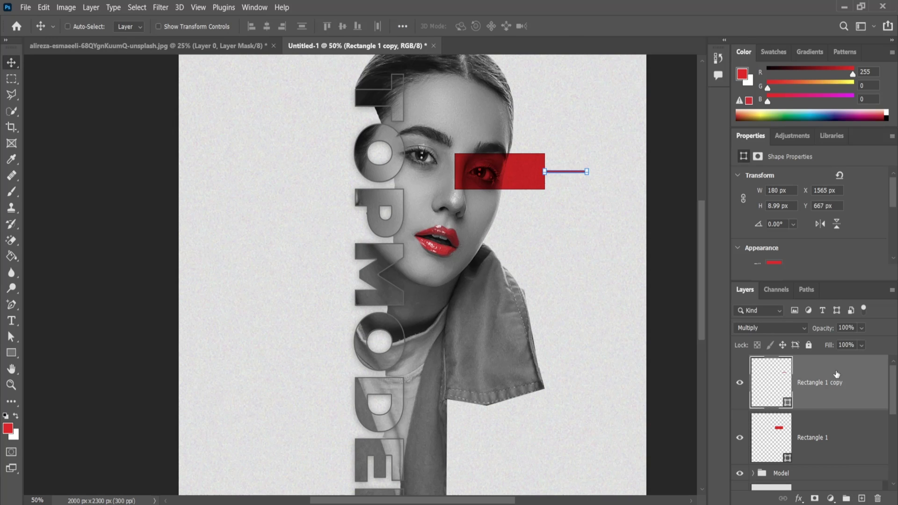
Step: Duplicate the thin line, rotate it vertical and stretch it about 604 px down
{"action": "key", "text": "ctrl+j"}
{"action": "mouse_move", "coordinate": [580, 174]}
{"action": "left_mouse_down"}
{"action": "mouse_move", "coordinate": [582, 200]}
{"action": "mouse_move", "coordinate": [599, 221]}
{"action": "mouse_move", "coordinate": [576, 261]}
{"action": "left_mouse_up"}
{"action": "key", "text": "ctrl+t"}
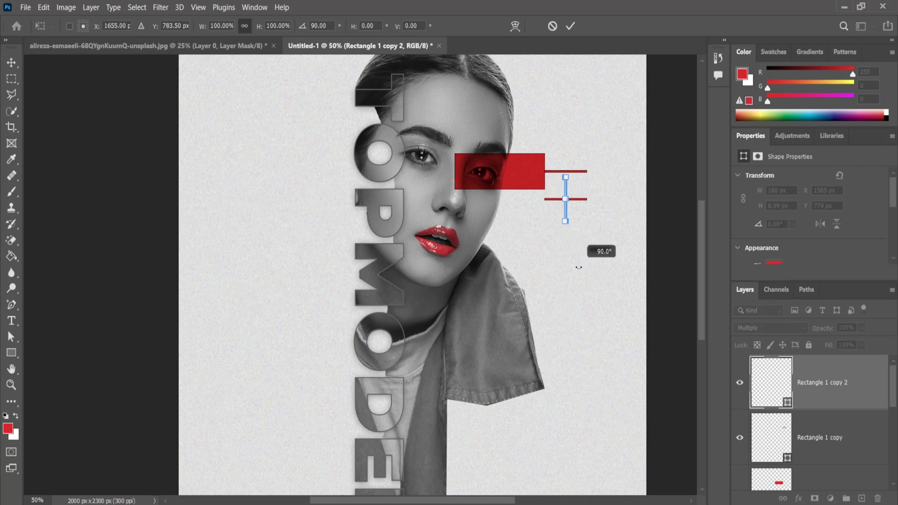
{"action": "left_click_drag", "start_coordinate": [566, 217], "coordinate": [586, 218]}
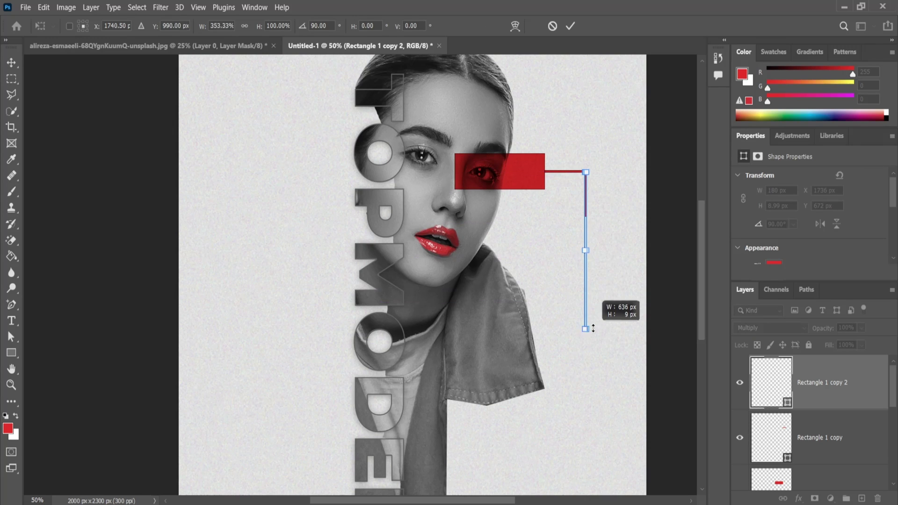
{"action": "left_click_drag", "start_coordinate": [585, 216], "coordinate": [585, 321]}
{"action": "left_click", "coordinate": [569, 26]}
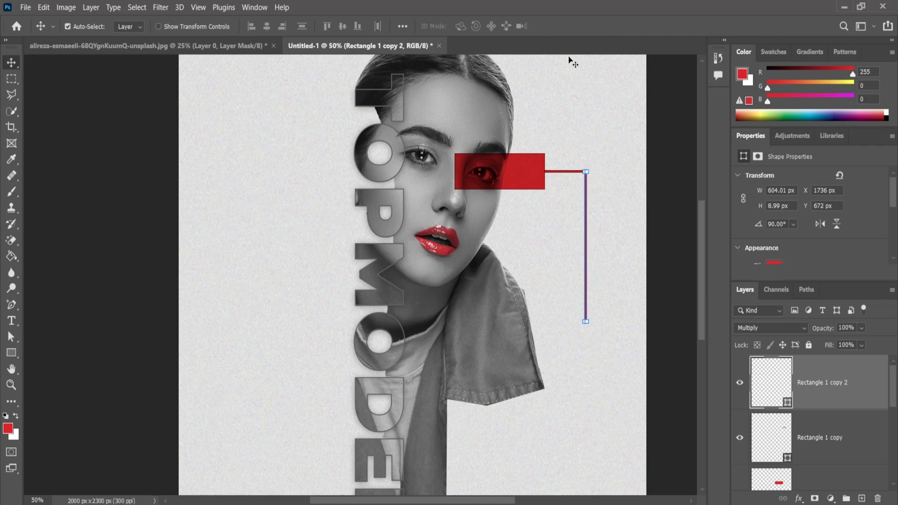
Step: Draw a small red rectangle beside the vertical line's lower end
{"action": "scroll", "coordinate": [623, 292], "scroll_direction": "up", "scroll_amount": 1}
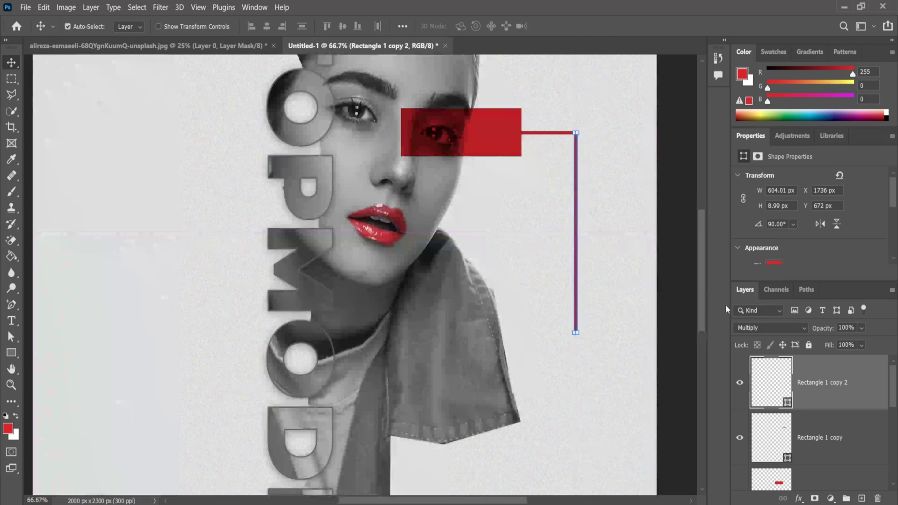
{"action": "scroll", "coordinate": [675, 281], "scroll_direction": "up", "scroll_amount": 1}
{"action": "scroll", "coordinate": [675, 283], "scroll_direction": "down", "scroll_amount": 1}
{"action": "scroll", "coordinate": [675, 283], "scroll_direction": "down", "scroll_amount": 2}
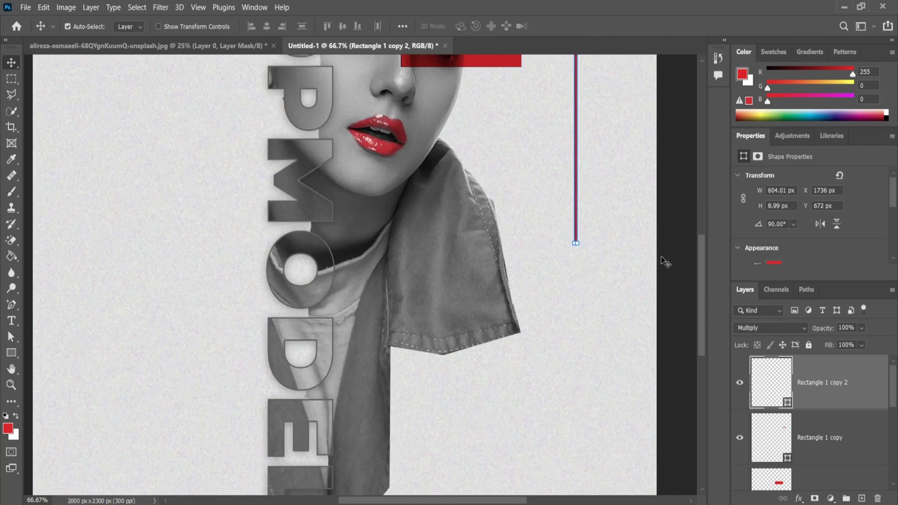
{"action": "scroll", "coordinate": [664, 266], "scroll_direction": "down", "scroll_amount": 2}
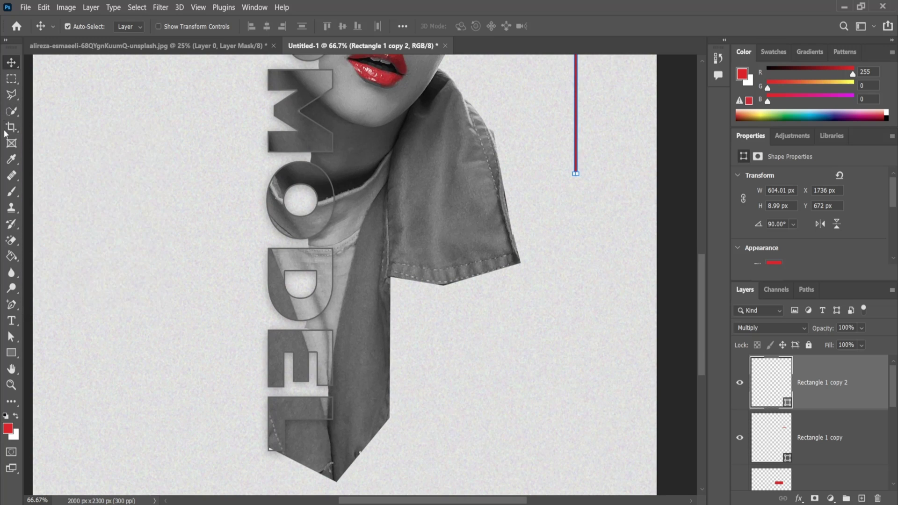
{"action": "left_click", "coordinate": [11, 354]}
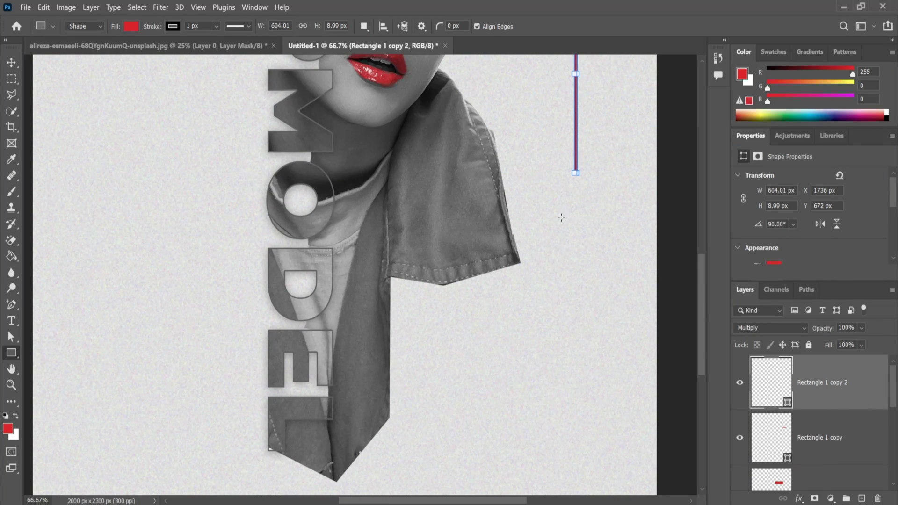
{"action": "left_click", "coordinate": [11, 62]}
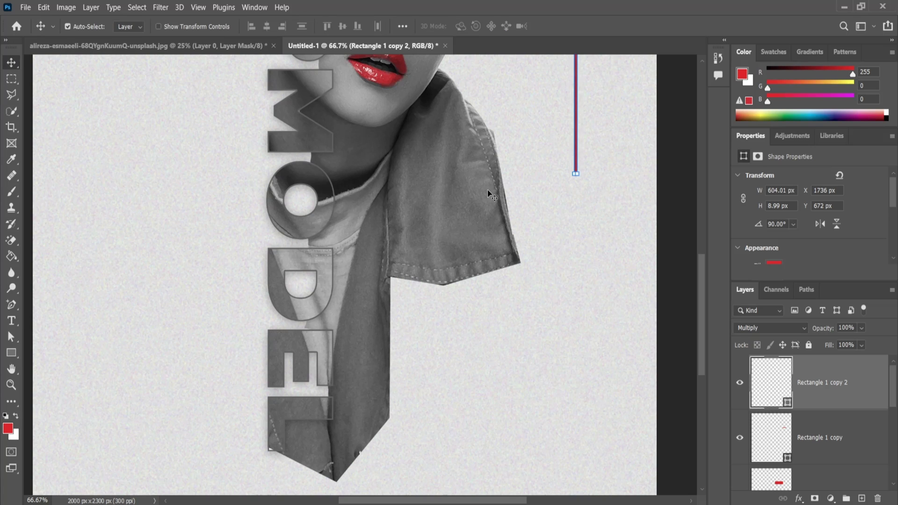
{"action": "left_click", "coordinate": [537, 230]}
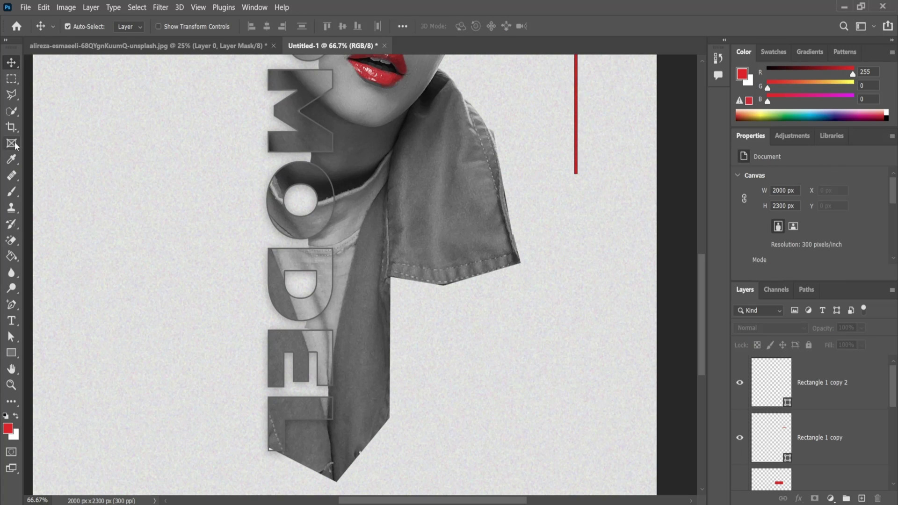
{"action": "left_click", "coordinate": [11, 352]}
{"action": "left_click_drag", "start_coordinate": [524, 194], "coordinate": [636, 214]}
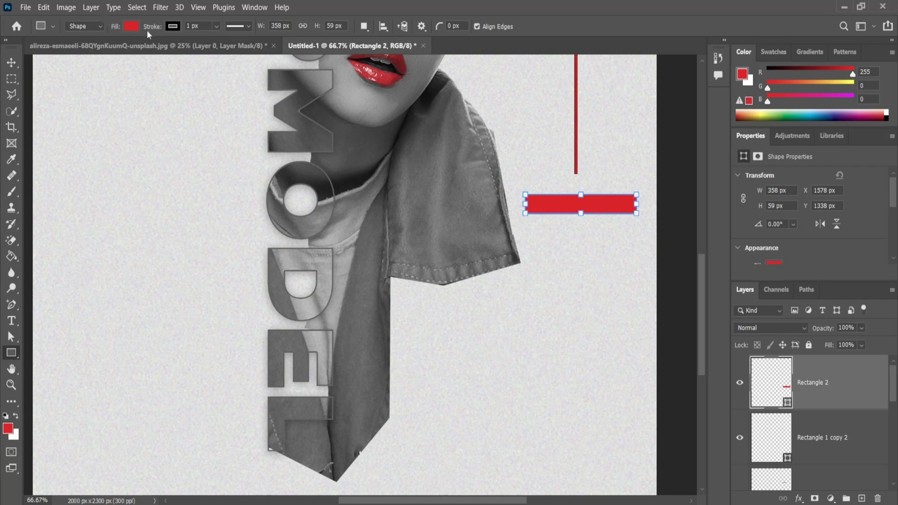
Step: Move the red bar up and centre it under the vertical line
{"action": "left_click", "coordinate": [12, 62]}
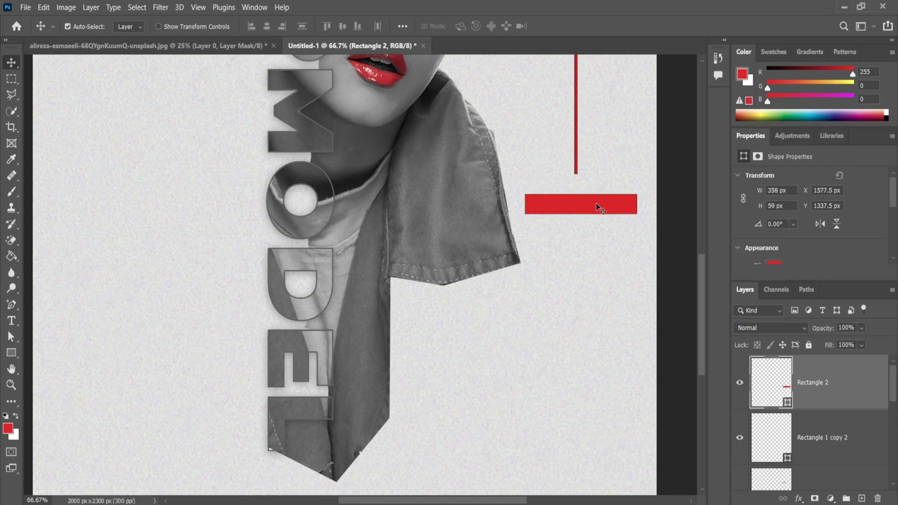
{"action": "left_click_drag", "start_coordinate": [595, 203], "coordinate": [591, 187]}
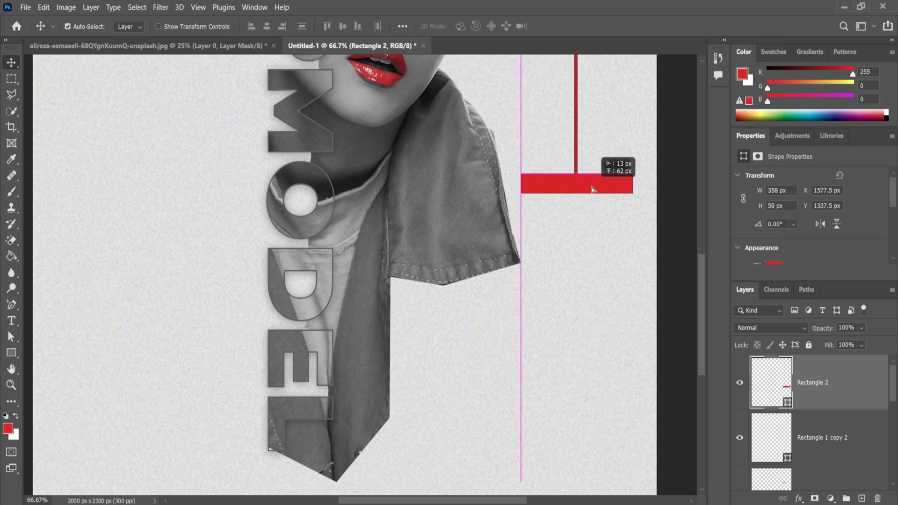
{"action": "left_click_drag", "start_coordinate": [591, 187], "coordinate": [591, 187]}
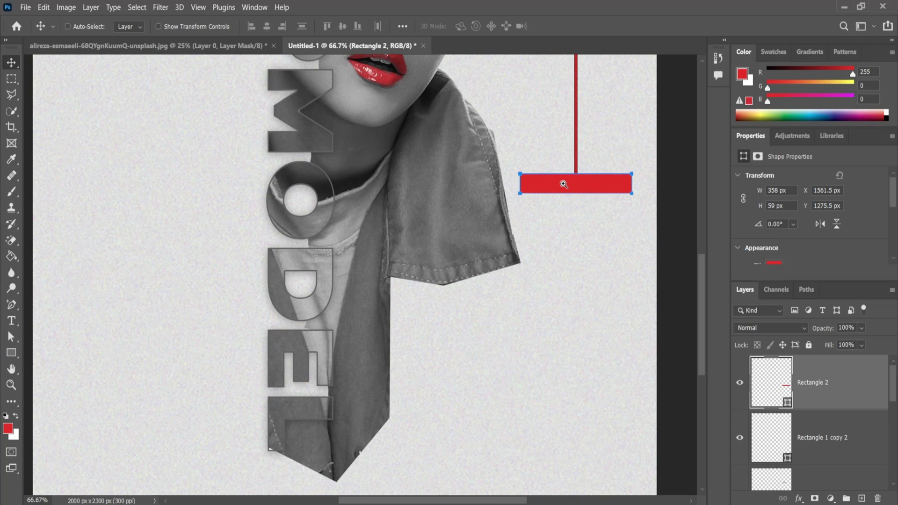
{"action": "scroll", "coordinate": [563, 184], "scroll_direction": "up", "scroll_amount": 2}
{"action": "scroll", "coordinate": [493, 195], "scroll_direction": "down", "scroll_amount": 1}
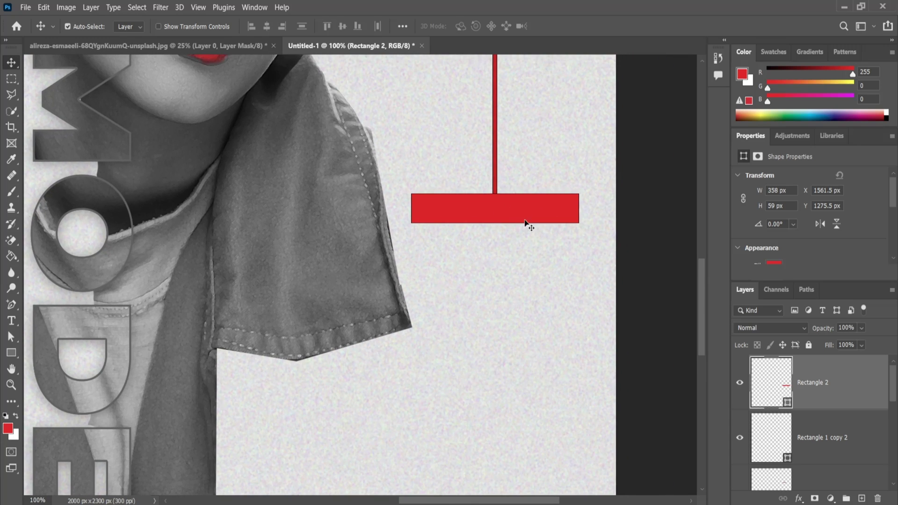
Step: Type 'WORK HARD T' below the bar and move the text lower
{"action": "left_click", "coordinate": [12, 321]}
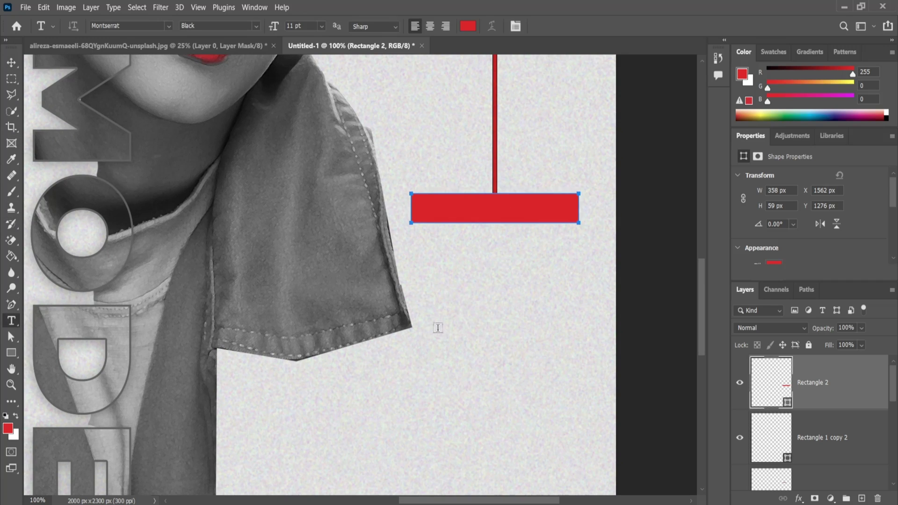
{"action": "left_click", "coordinate": [520, 326]}
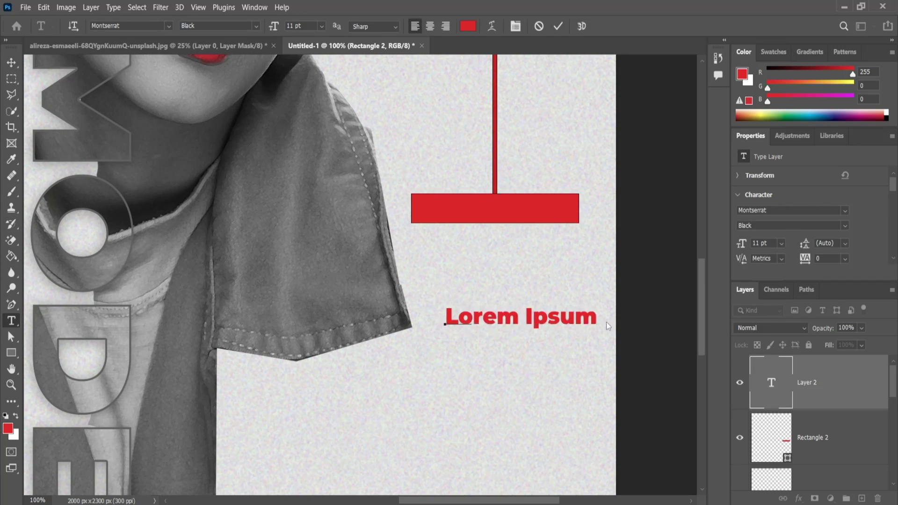
{"action": "type", "text": "WORK HARD"}
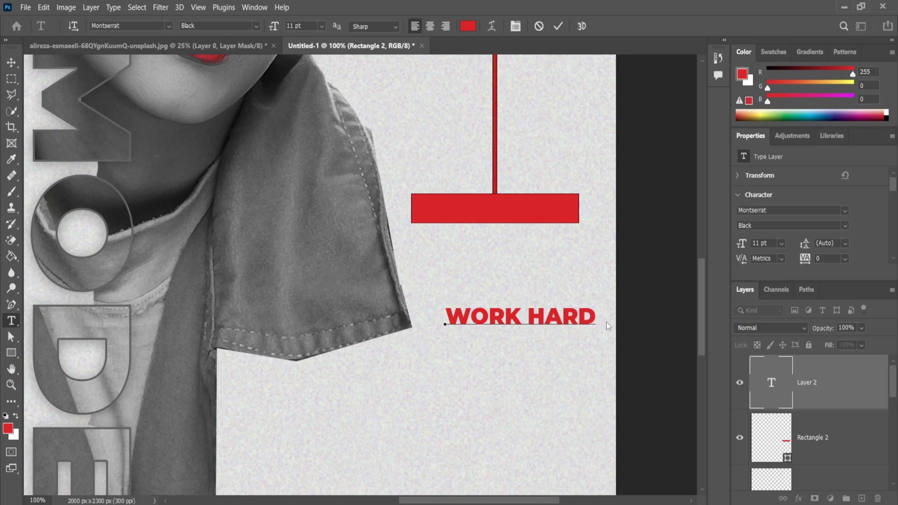
{"action": "type", "text": " TP"}
{"action": "left_click", "coordinate": [11, 62]}
{"action": "left_click_drag", "start_coordinate": [628, 318], "coordinate": [489, 407]}
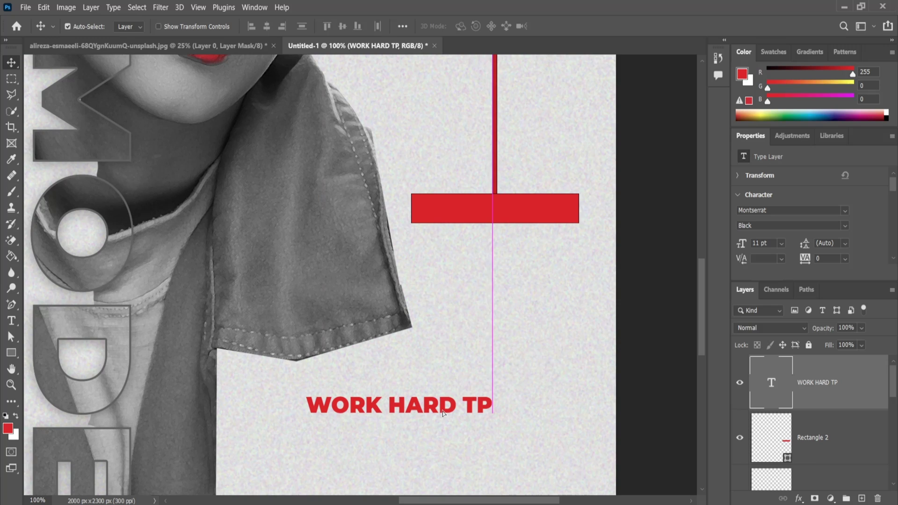
Step: Correct the typos so the text reads 'WORK HARD TO SUCCESS' and commit it
{"action": "double_click", "coordinate": [490, 407]}
{"action": "key", "text": "shift+Left"}
{"action": "type", "text": "O"}
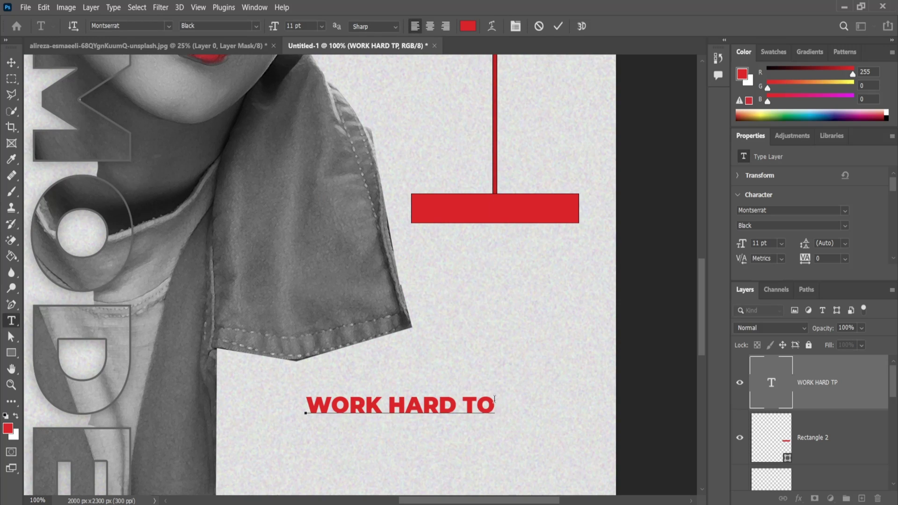
{"action": "type", "text": " SUC"}
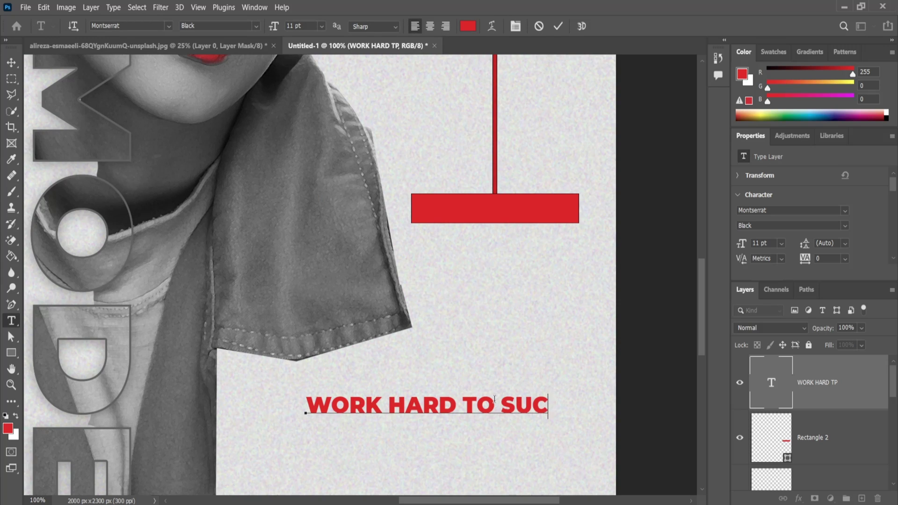
{"action": "type", "text": "SE+"}
{"action": "key", "text": "BackSpace"}
{"action": "key", "text": "BackSpace"}
{"action": "key", "text": "BackSpace"}
{"action": "type", "text": "CES"}
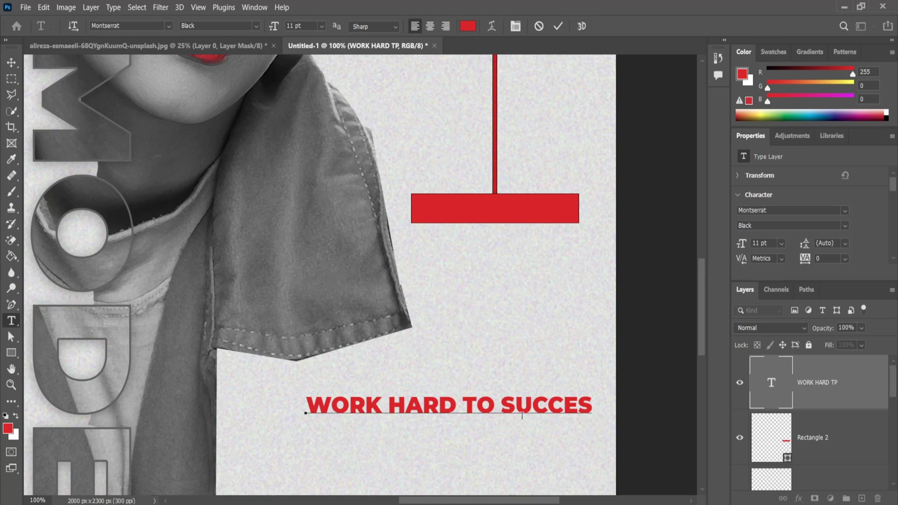
{"action": "key", "text": "ctrl+shift+Left"}
{"action": "type", "text": "SUCCESS"}
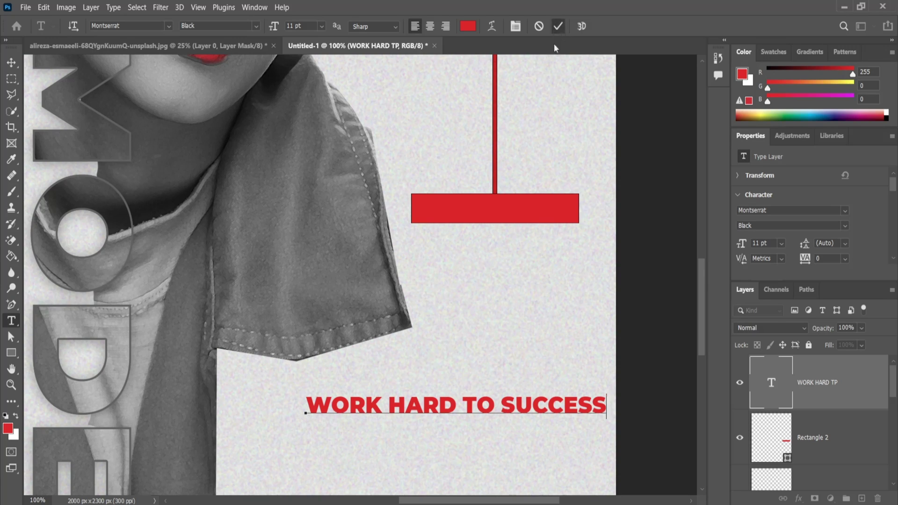
{"action": "left_click", "coordinate": [558, 26]}
{"action": "key", "text": "ctrl+t"}
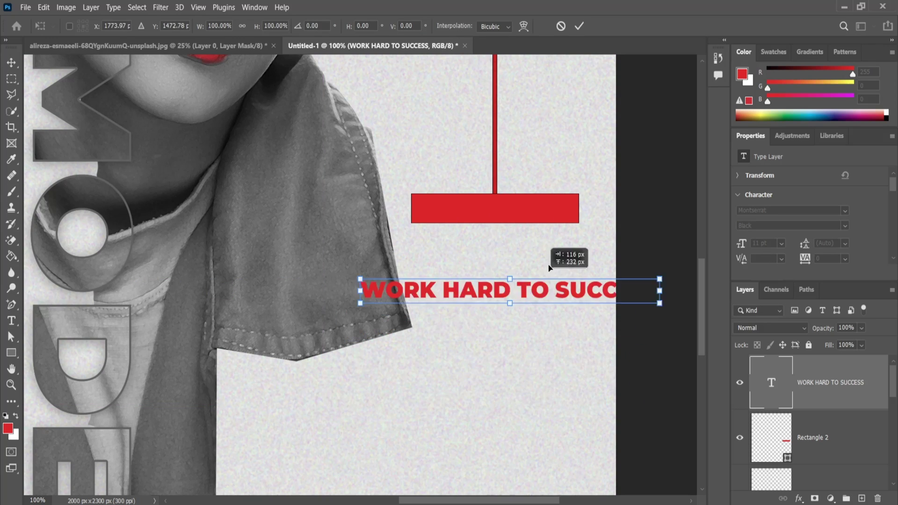
Step: Move the WORK HARD TO SUCCESS text onto the red bar and shrink it to the bar's width
{"action": "left_click_drag", "start_coordinate": [486, 410], "coordinate": [591, 201]}
{"action": "left_click_drag", "start_coordinate": [648, 246], "coordinate": [450, 227]}
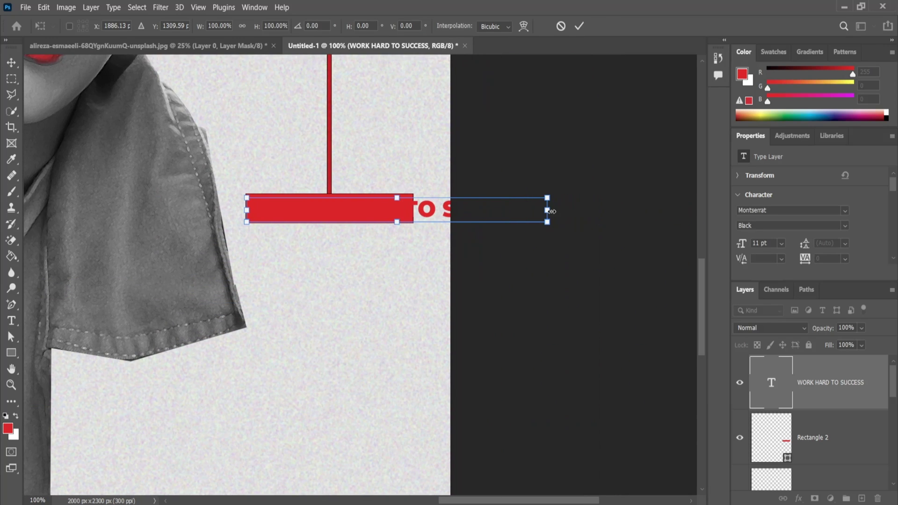
{"action": "left_click_drag", "start_coordinate": [547, 210], "coordinate": [410, 206]}
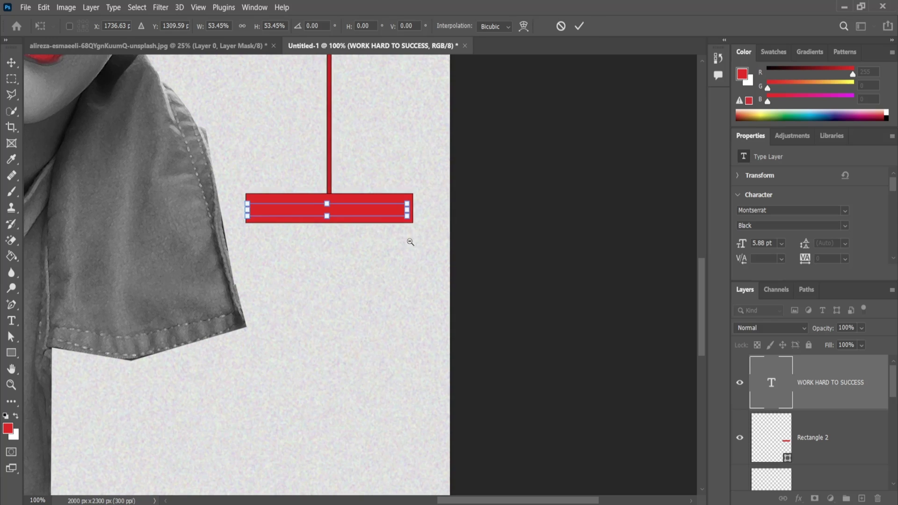
{"action": "key", "text": "ctrl+minus"}
{"action": "mouse_move", "coordinate": [450, 253]}
{"action": "left_mouse_down"}
{"action": "mouse_move", "coordinate": [530, 303]}
{"action": "mouse_move", "coordinate": [548, 331]}
{"action": "left_mouse_up"}
{"action": "scroll", "coordinate": [548, 331], "scroll_direction": "up", "scroll_amount": 1}
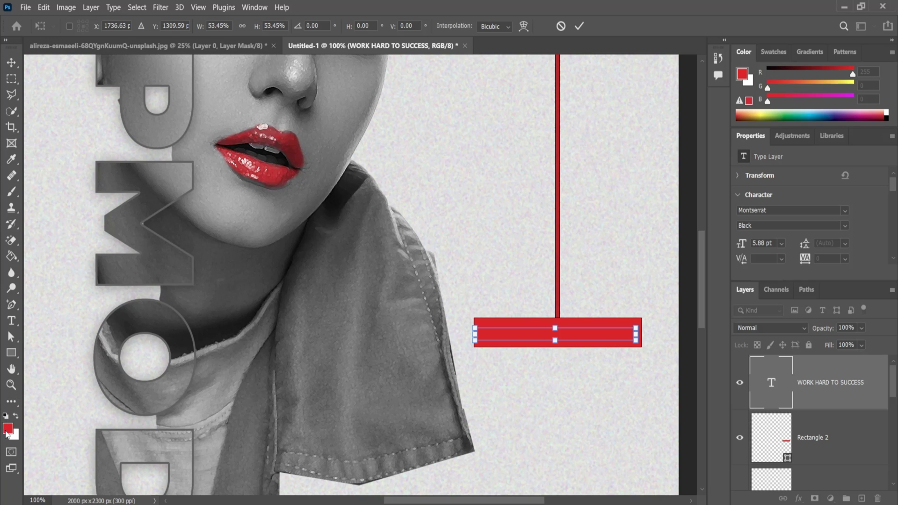
{"action": "key", "text": "Return"}
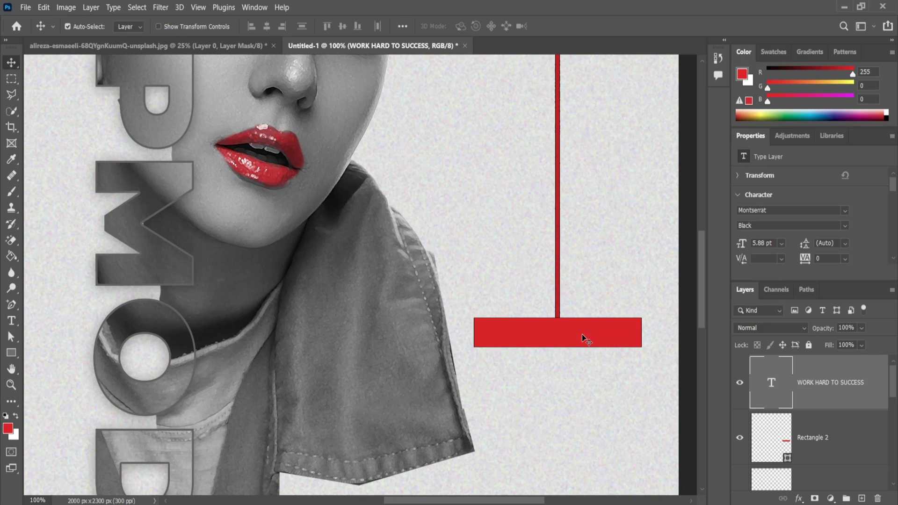
Step: Recolour the WORK HARD TO SUCCESS label text white
{"action": "double_click", "coordinate": [771, 383]}
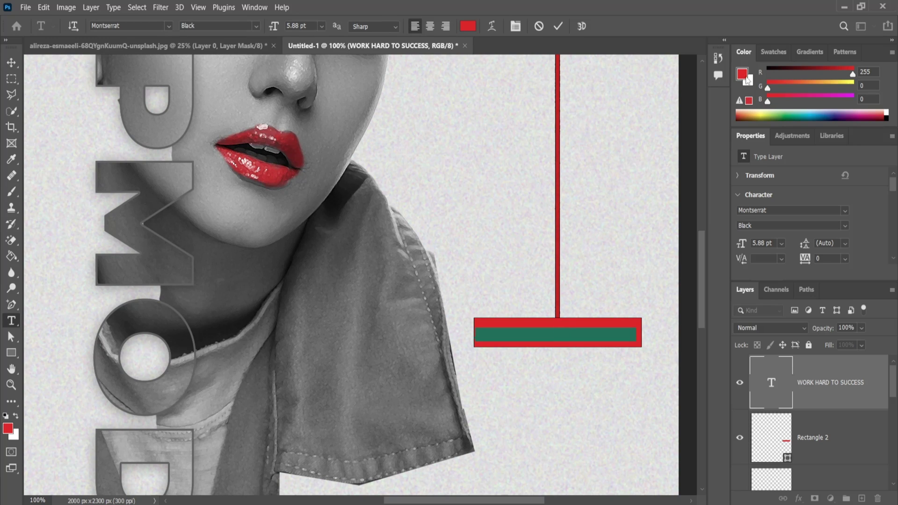
{"action": "left_click", "coordinate": [886, 111]}
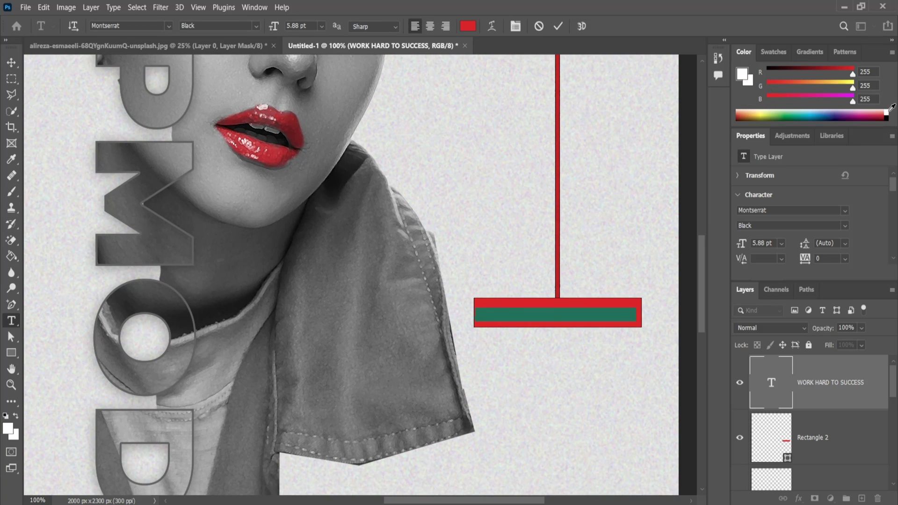
{"action": "left_click", "coordinate": [10, 62]}
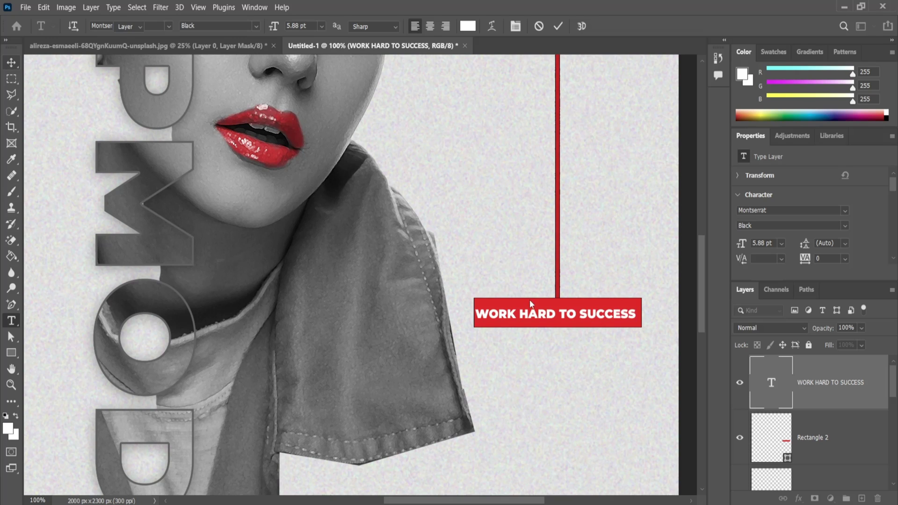
{"action": "scroll", "coordinate": [529, 305], "scroll_direction": "up", "scroll_amount": 1}
{"action": "scroll", "coordinate": [524, 301], "scroll_direction": "up", "scroll_amount": 1}
Step: Stretch the white label taller to fill the red bar
{"action": "mouse_move", "coordinate": [523, 301]}
{"action": "left_mouse_down"}
{"action": "mouse_move", "coordinate": [319, 266]}
{"action": "mouse_move", "coordinate": [351, 277]}
{"action": "mouse_move", "coordinate": [354, 257]}
{"action": "left_mouse_up"}
{"action": "key", "text": "ctrl+t"}
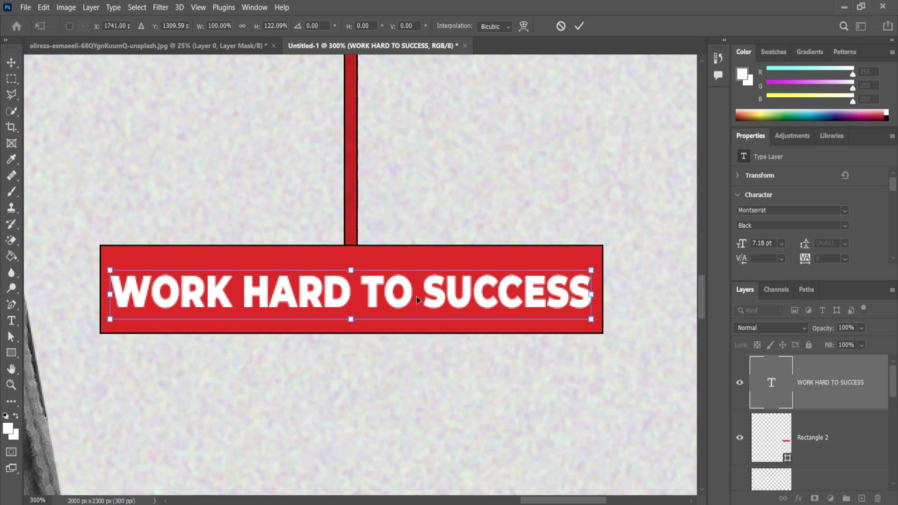
{"action": "left_click_drag", "start_coordinate": [416, 298], "coordinate": [419, 291]}
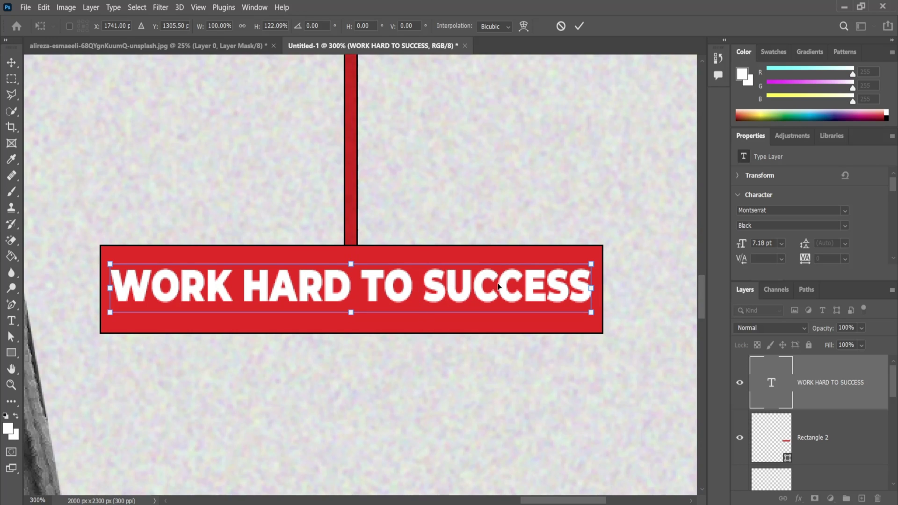
{"action": "left_click", "coordinate": [578, 26]}
{"action": "left_click", "coordinate": [567, 329]}
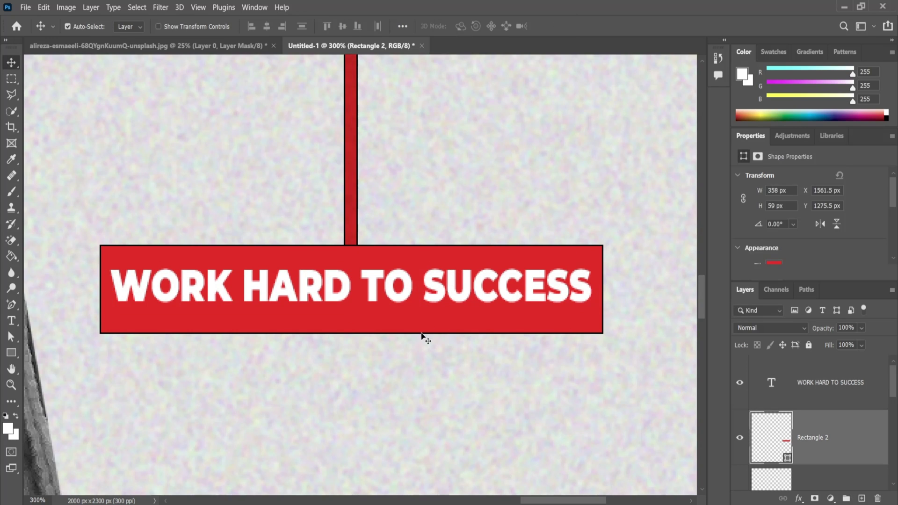
Step: Make the red eye bar slightly shorter and dismiss the transform error
{"action": "key", "text": "ctrl+t"}
{"action": "left_click_drag", "start_coordinate": [351, 333], "coordinate": [363, 322]}
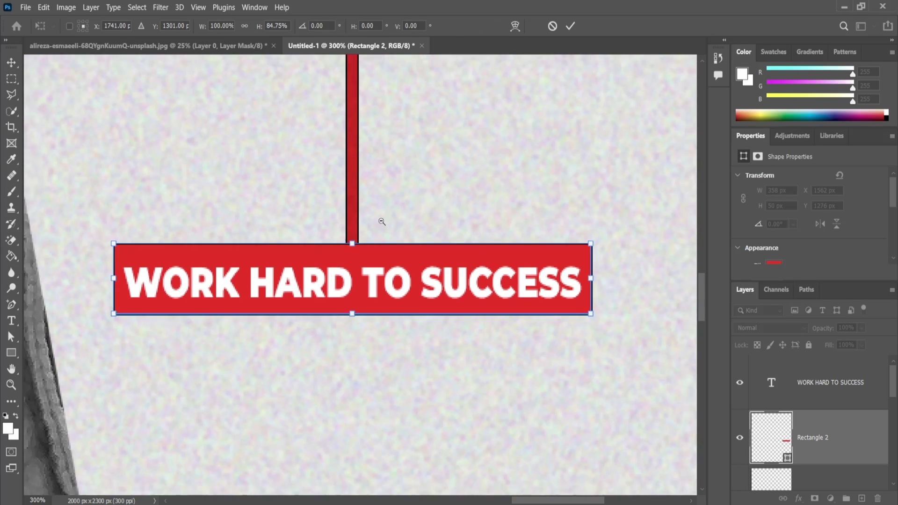
{"action": "mouse_move", "coordinate": [380, 220]}
{"action": "left_mouse_down"}
{"action": "mouse_move", "coordinate": [360, 215]}
{"action": "mouse_move", "coordinate": [445, 297]}
{"action": "mouse_move", "coordinate": [437, 283]}
{"action": "left_mouse_up"}
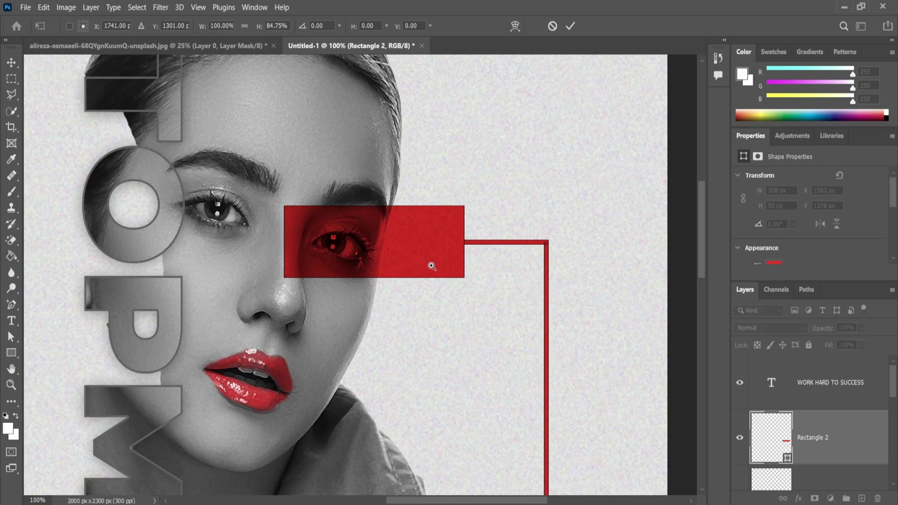
{"action": "key", "text": "Return"}
{"action": "left_click", "coordinate": [416, 237]}
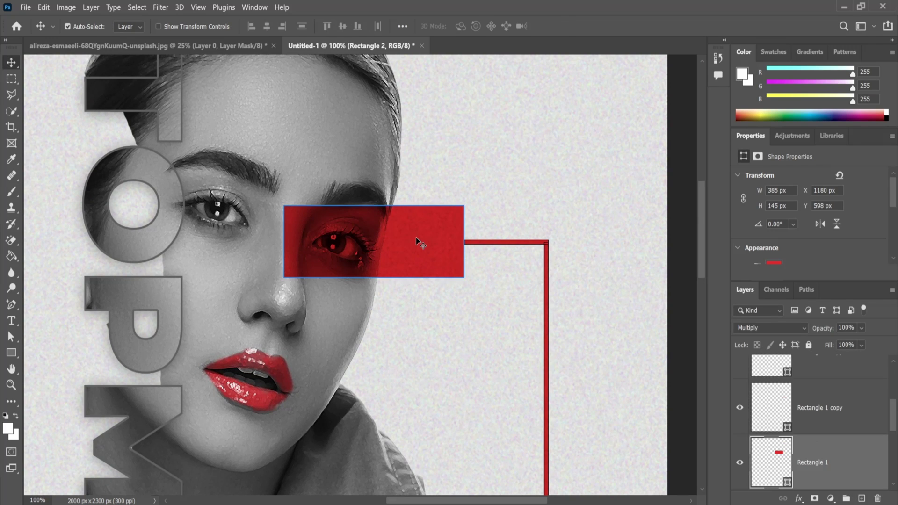
{"action": "left_click", "coordinate": [386, 219]}
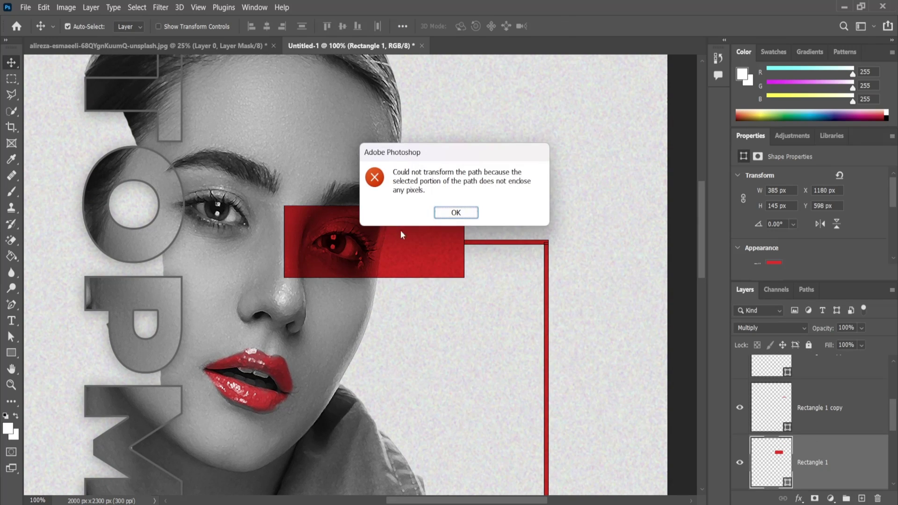
{"action": "left_click", "coordinate": [454, 211]}
Step: Confirm the red eye bar's placement at 385 × 145 px
{"action": "key", "text": "ctrl+t"}
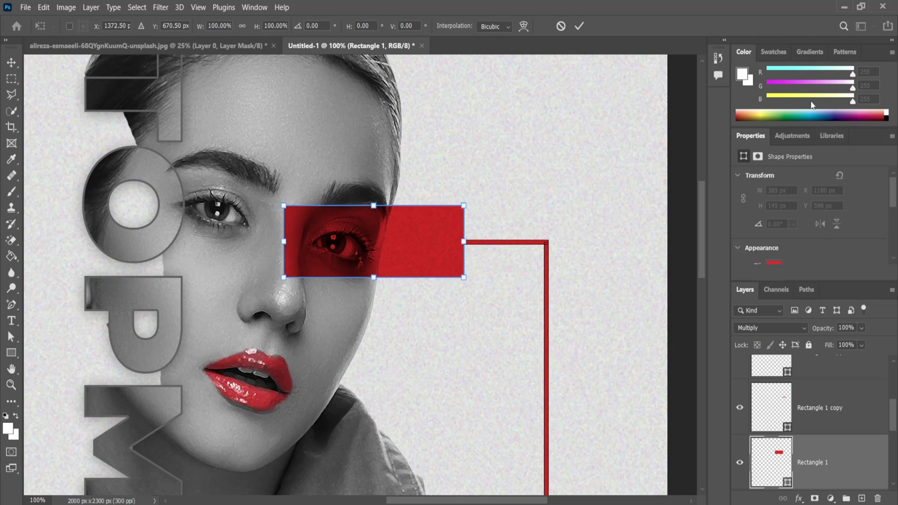
{"action": "scroll", "coordinate": [591, 136], "scroll_direction": "down", "scroll_amount": 2}
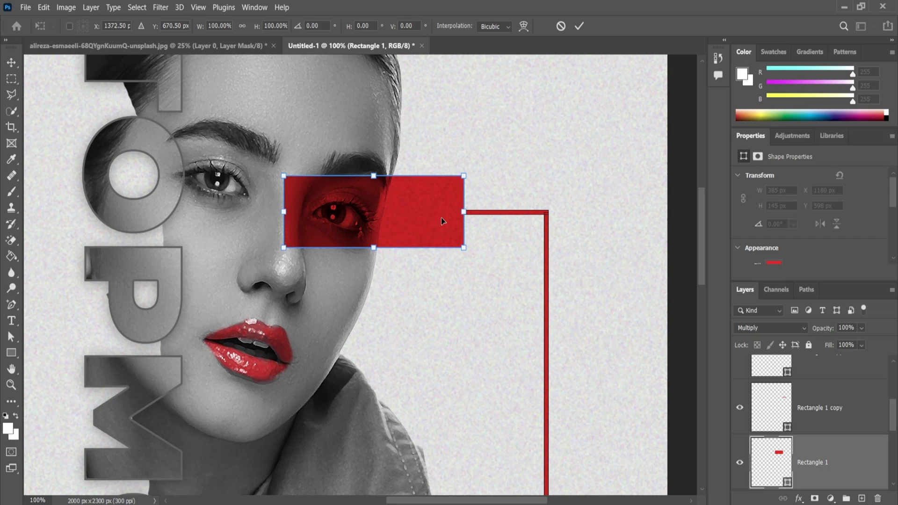
{"action": "left_click", "coordinate": [161, 7]}
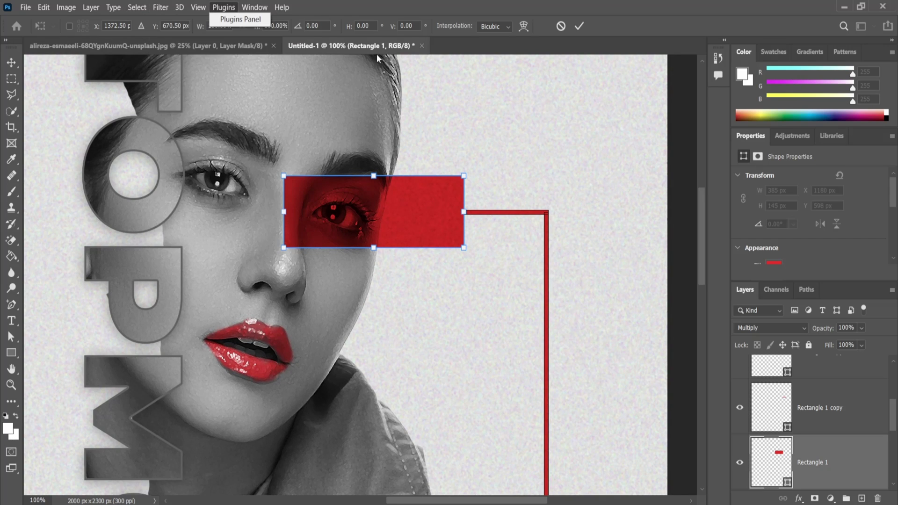
{"action": "left_click", "coordinate": [579, 26]}
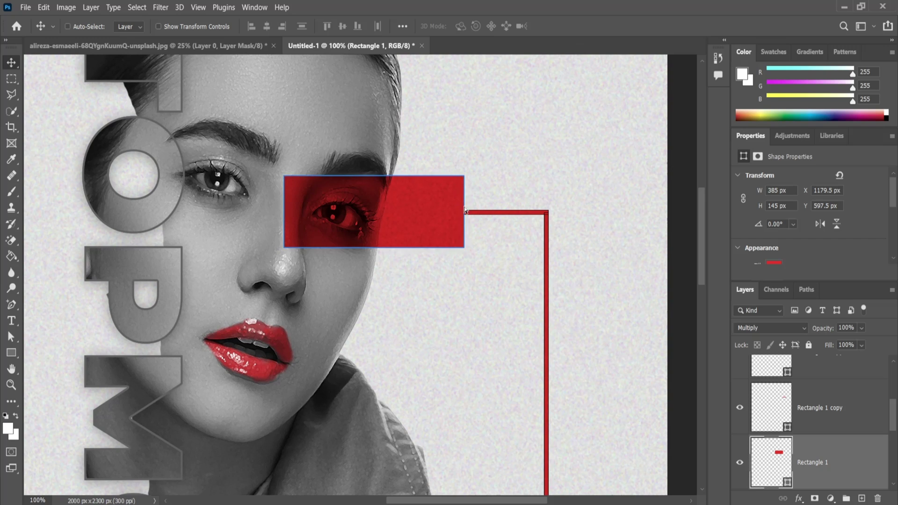
Step: Zoom in closely on the WORK HARD TO SUCCESS label
{"action": "left_click", "coordinate": [466, 241], "text": "alt"}
{"action": "scroll", "coordinate": [514, 257], "scroll_direction": "down", "scroll_amount": 4}
{"action": "left_click", "coordinate": [509, 293], "text": "ctrl"}
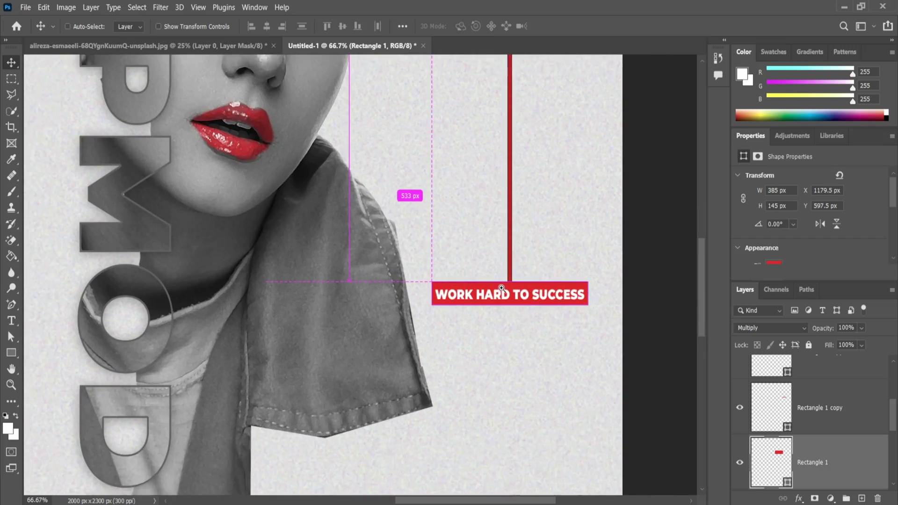
{"action": "left_click", "coordinate": [509, 293], "text": "ctrl"}
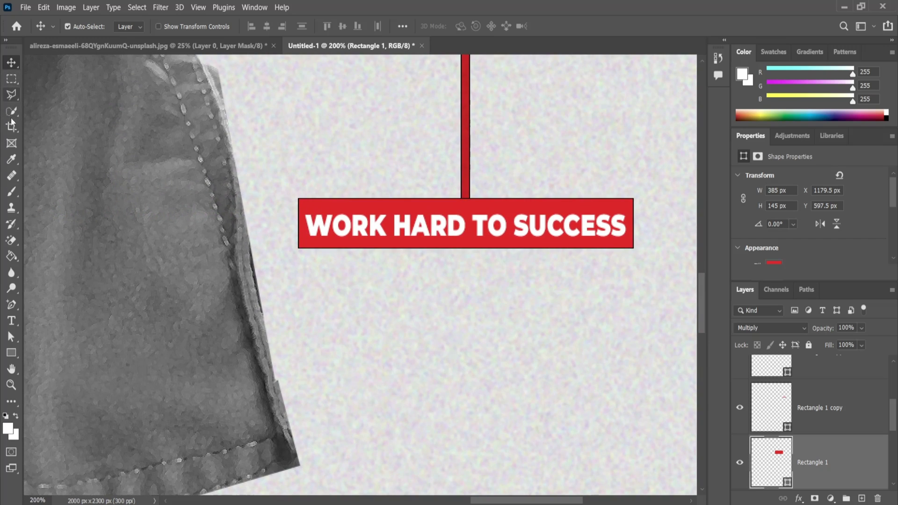
Step: Draw a thin red bar and place it beneath the label's right end
{"action": "right_click", "coordinate": [12, 353]}
{"action": "left_click", "coordinate": [47, 351]}
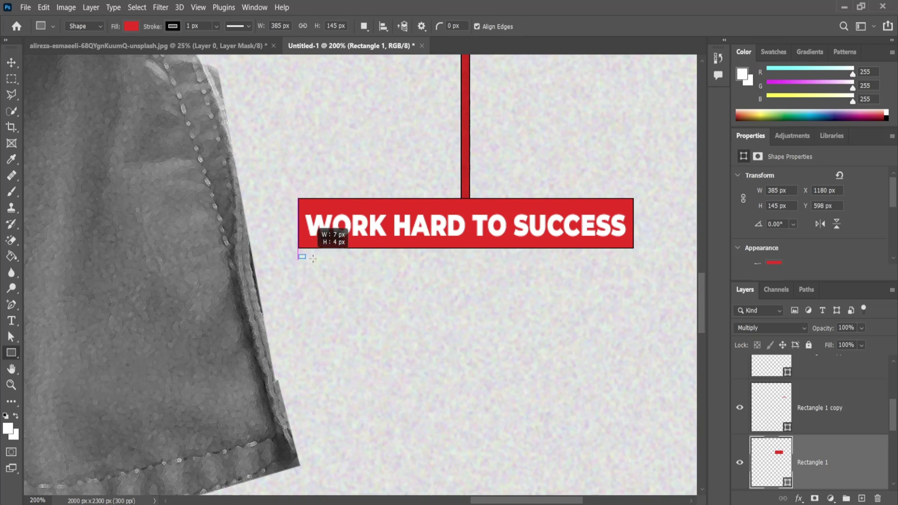
{"action": "left_click_drag", "start_coordinate": [298, 255], "coordinate": [366, 258]}
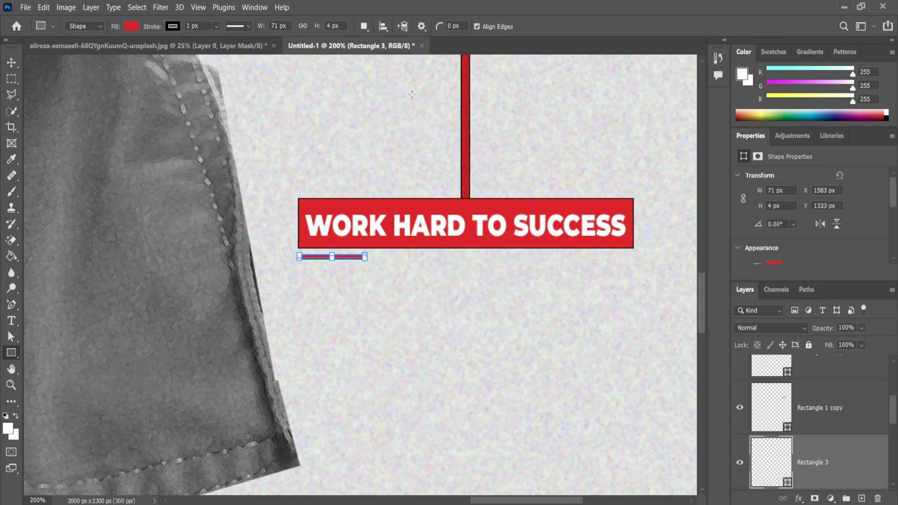
{"action": "key", "text": "v"}
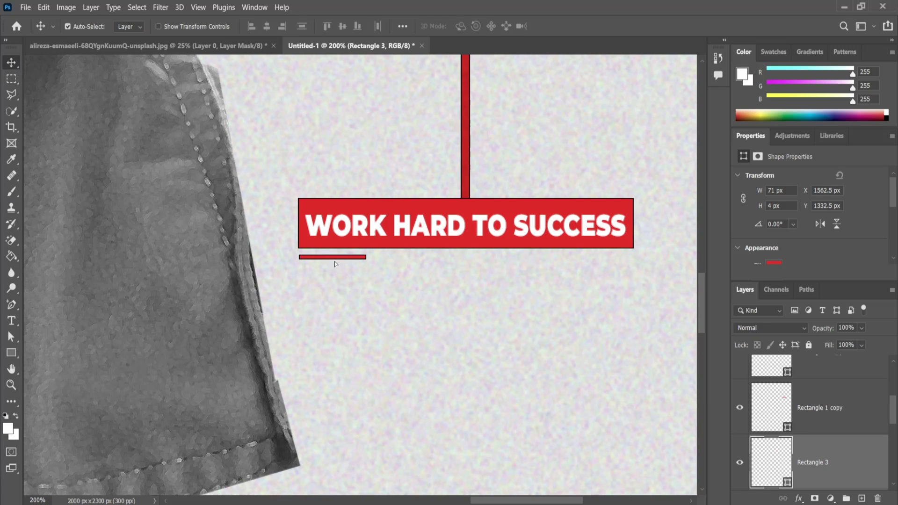
{"action": "key", "text": "shift+Down"}
{"action": "key", "text": "Down"}
{"action": "left_click_drag", "start_coordinate": [338, 272], "coordinate": [613, 277]}
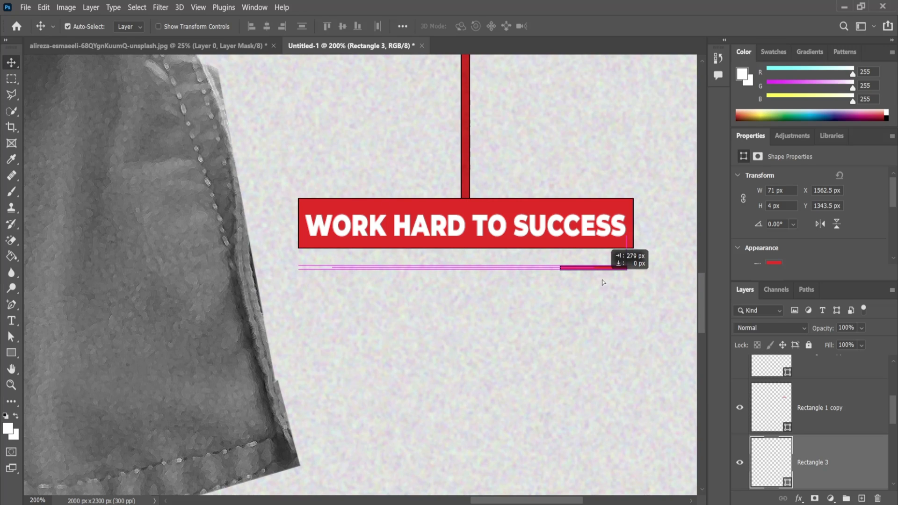
Step: Duplicate the Rectangle 3 bar and move the copy under the label's left end
{"action": "right_click", "coordinate": [614, 272]}
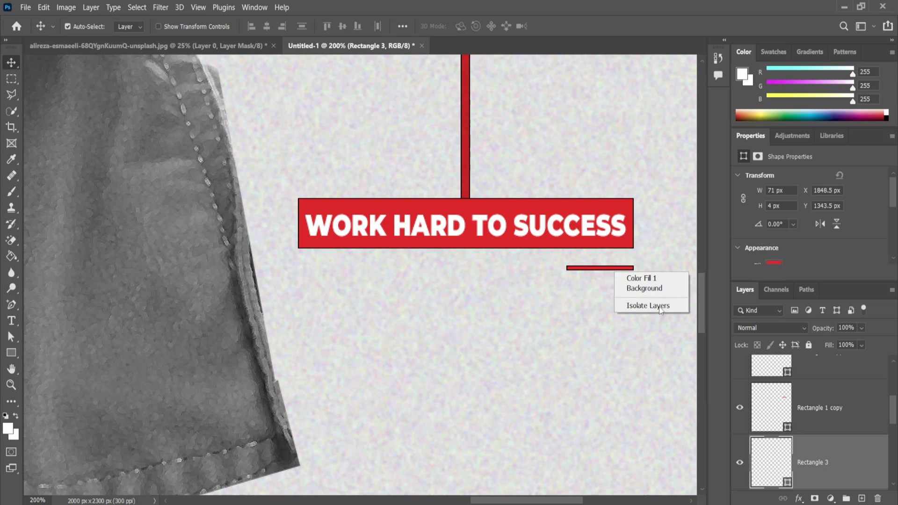
{"action": "left_click", "coordinate": [821, 451]}
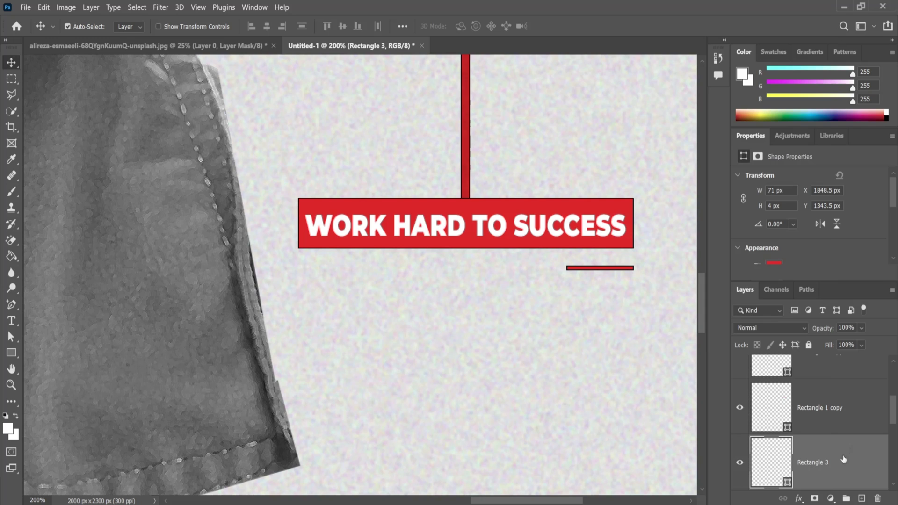
{"action": "left_click", "coordinate": [739, 463]}
{"action": "scroll", "coordinate": [818, 421], "scroll_direction": "down", "scroll_amount": 2}
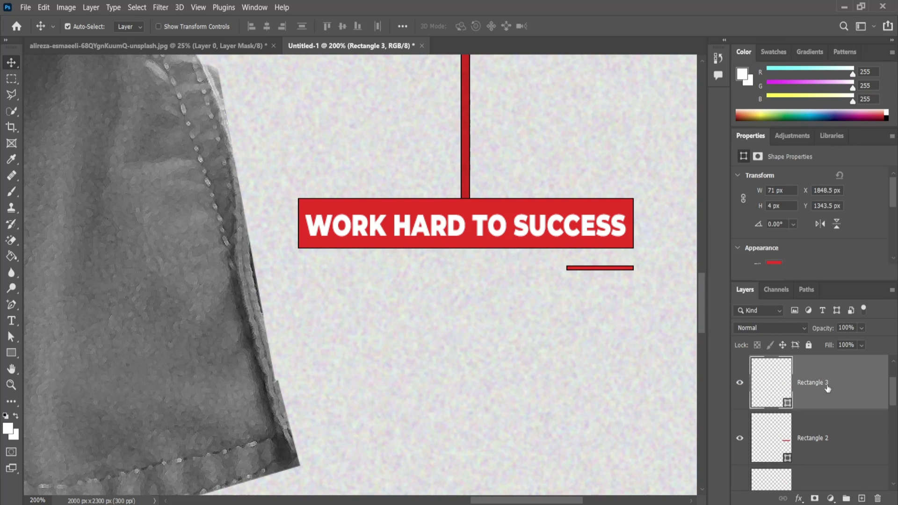
{"action": "right_click", "coordinate": [826, 386]}
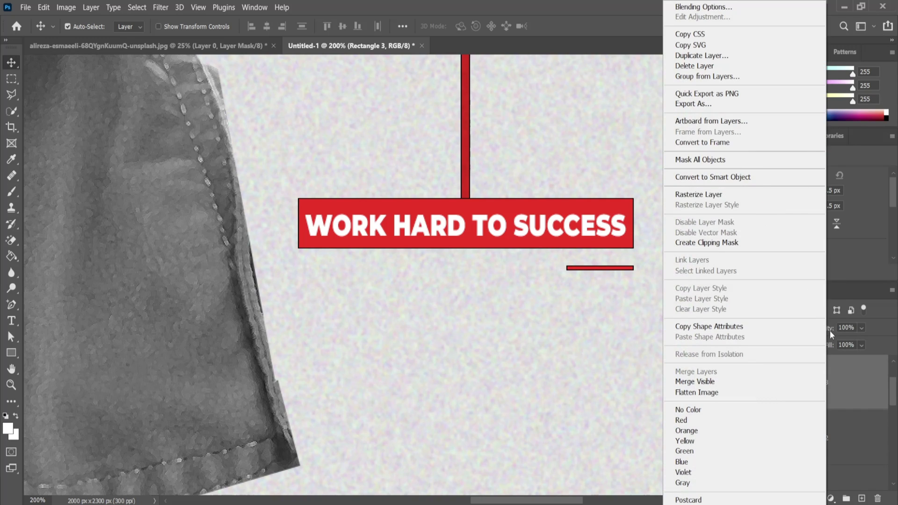
{"action": "left_click", "coordinate": [848, 383]}
{"action": "key", "text": "ctrl+j"}
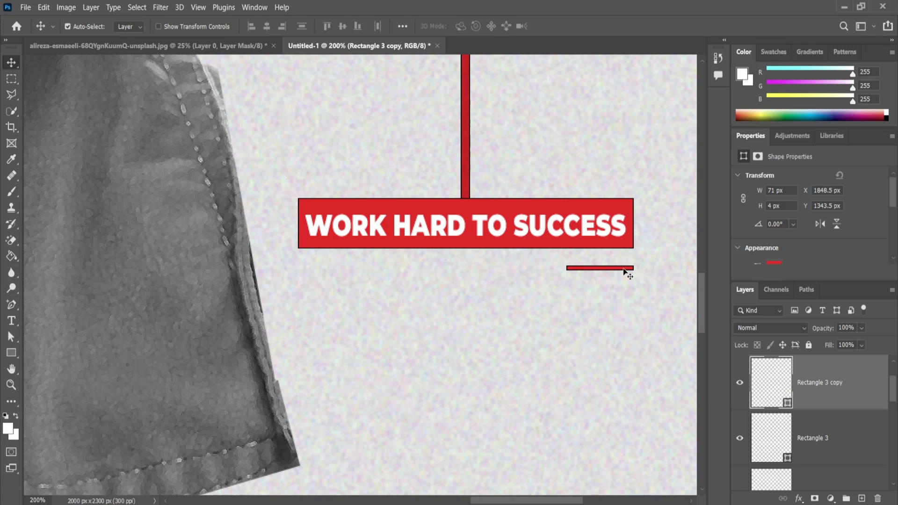
{"action": "left_click_drag", "start_coordinate": [623, 271], "coordinate": [358, 271]}
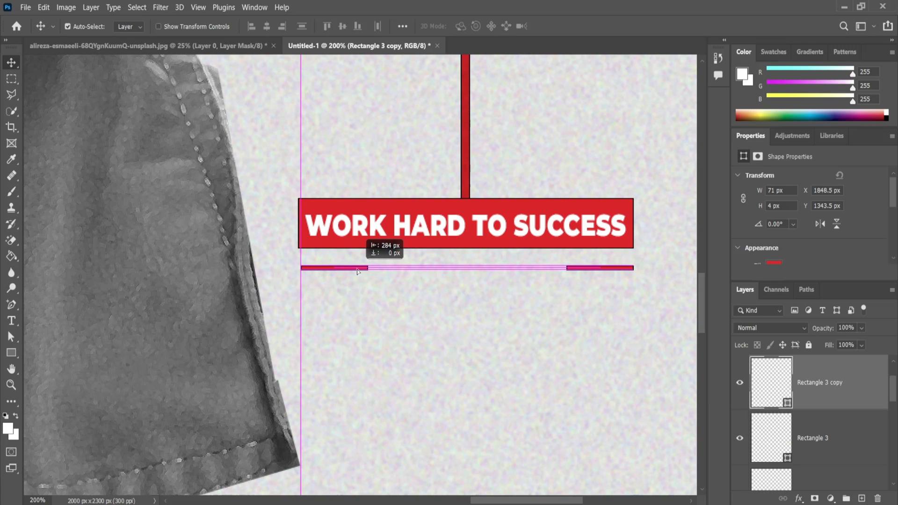
Step: Add 'BID IT LAB' text and scale it to fit centred between the bars
{"action": "left_click", "coordinate": [12, 321]}
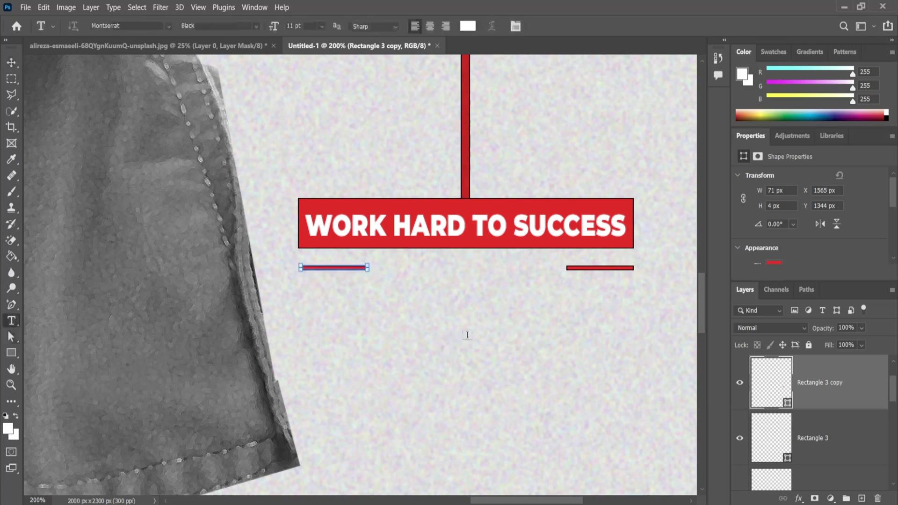
{"action": "left_click", "coordinate": [408, 303]}
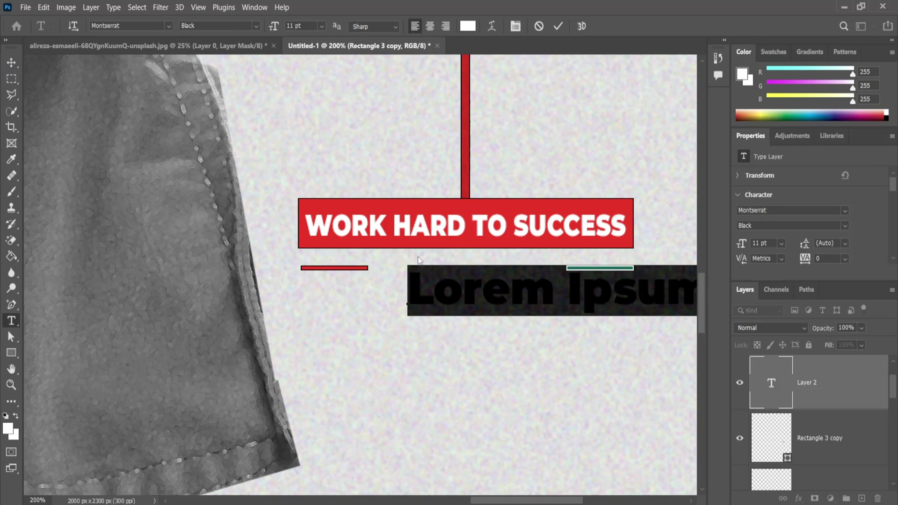
{"action": "type", "text": "BID IT "}
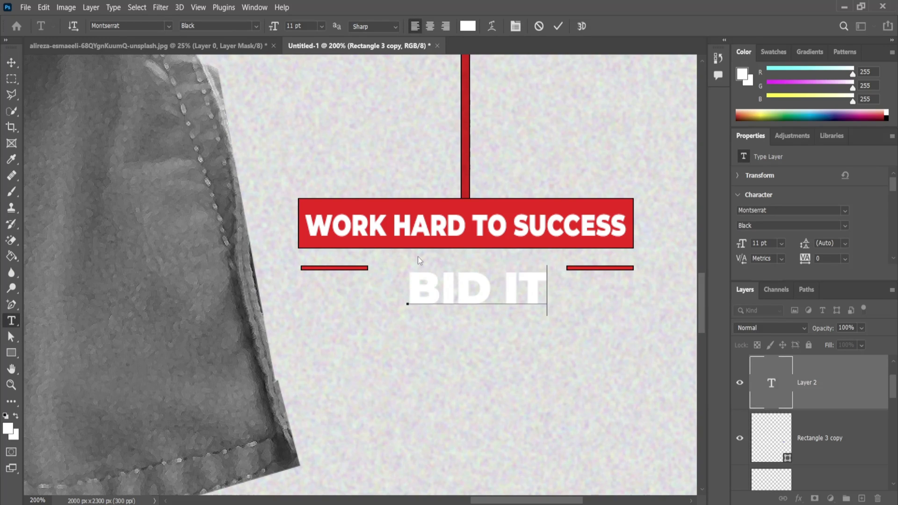
{"action": "type", "text": "LAB"}
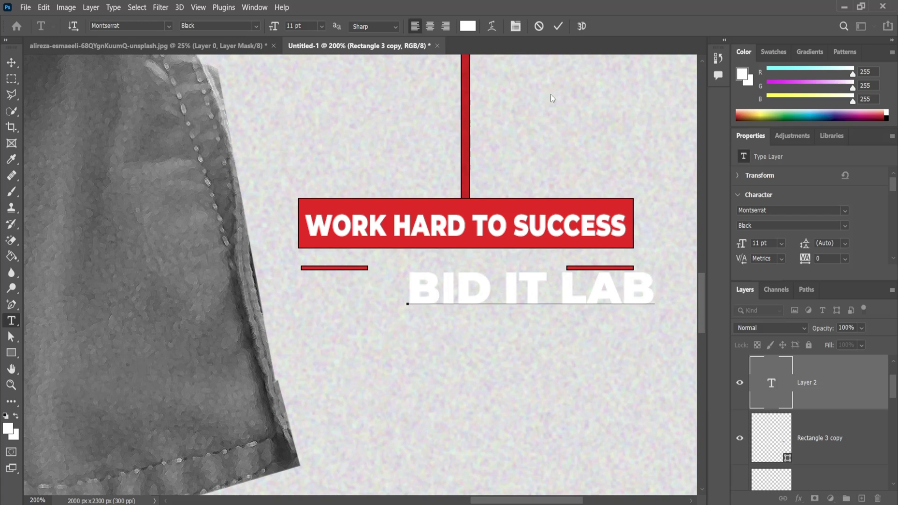
{"action": "left_click", "coordinate": [558, 26]}
{"action": "key", "text": "v"}
{"action": "left_click_drag", "start_coordinate": [546, 286], "coordinate": [517, 281]}
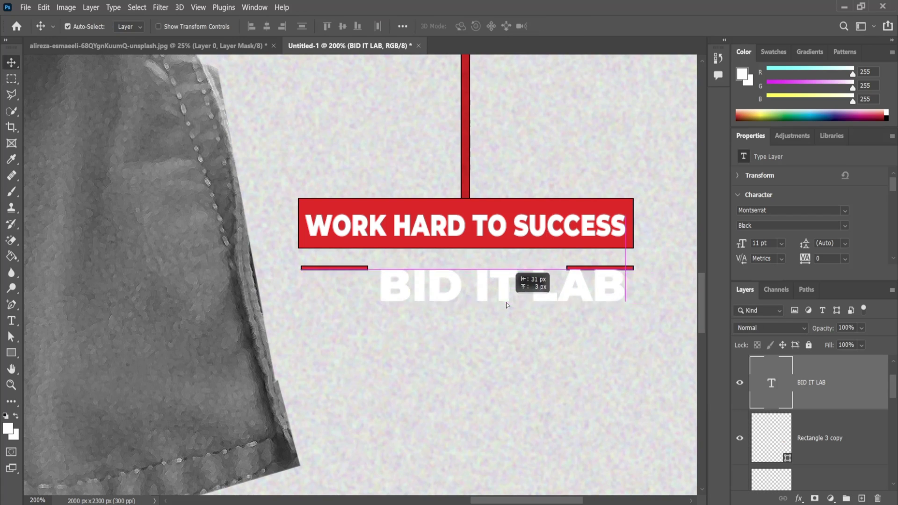
{"action": "key", "text": "ctrl+t"}
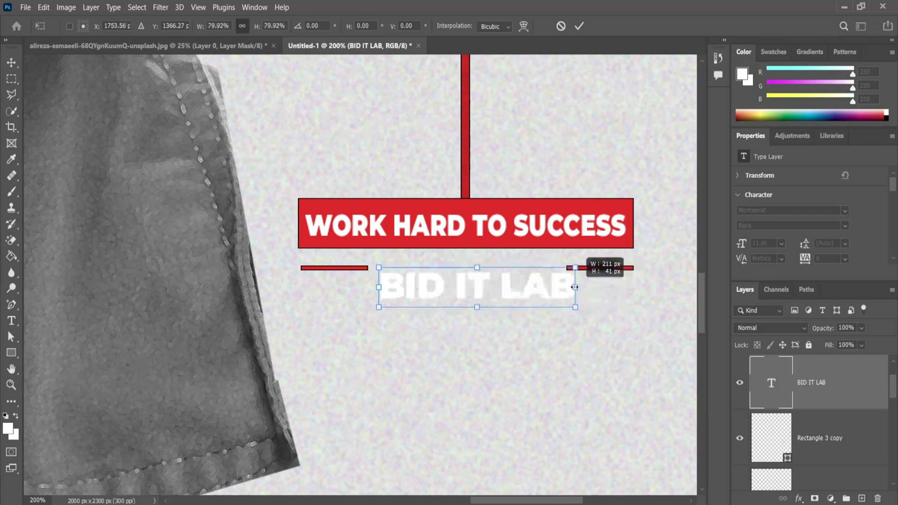
{"action": "left_click_drag", "start_coordinate": [592, 289], "coordinate": [513, 281]}
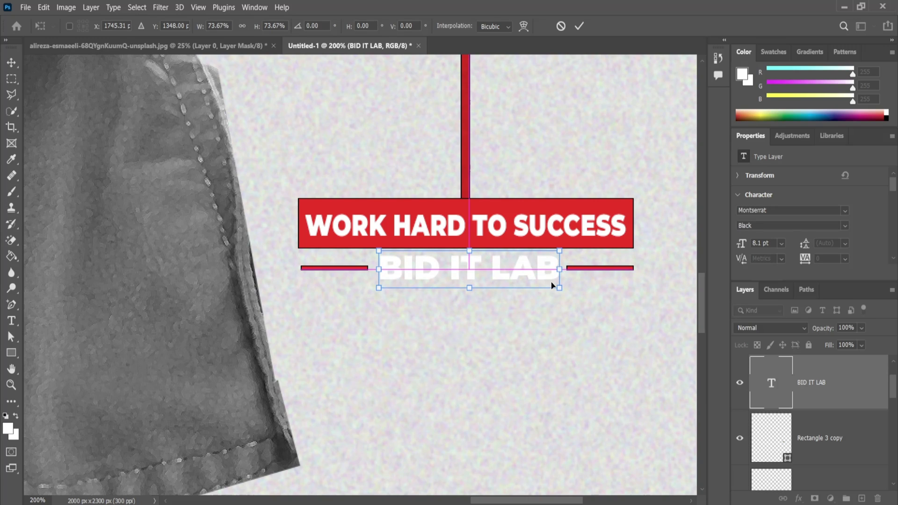
{"action": "key", "text": "Return"}
Step: Make the BID IT LAB text pure red and zoom out to view the poster
{"action": "double_click", "coordinate": [447, 271]}
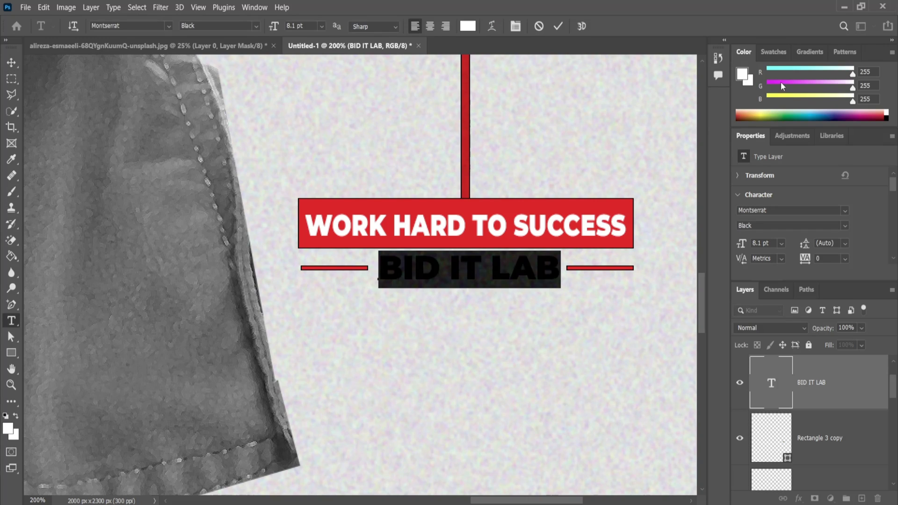
{"action": "left_click_drag", "start_coordinate": [782, 86], "coordinate": [767, 86]}
{"action": "left_click_drag", "start_coordinate": [851, 99], "coordinate": [767, 99]}
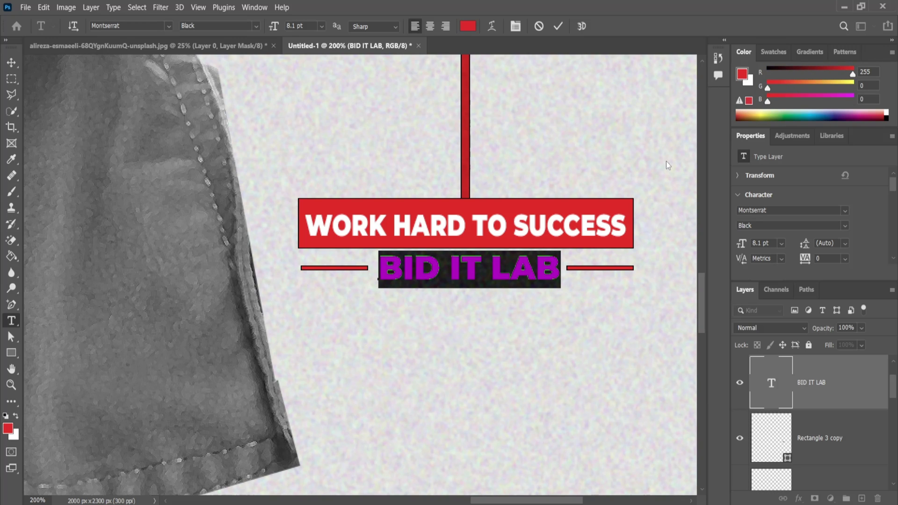
{"action": "left_click", "coordinate": [558, 26]}
{"action": "key", "text": "v"}
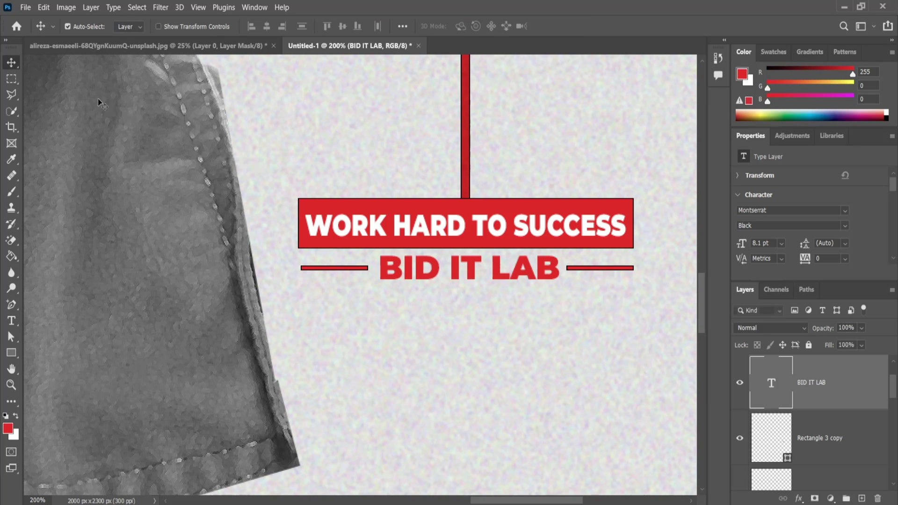
{"action": "scroll", "coordinate": [425, 233], "scroll_direction": "down", "scroll_amount": 1}
{"action": "scroll", "coordinate": [484, 240], "scroll_direction": "down", "scroll_amount": 1}
{"action": "scroll", "coordinate": [484, 239], "scroll_direction": "down", "scroll_amount": 1}
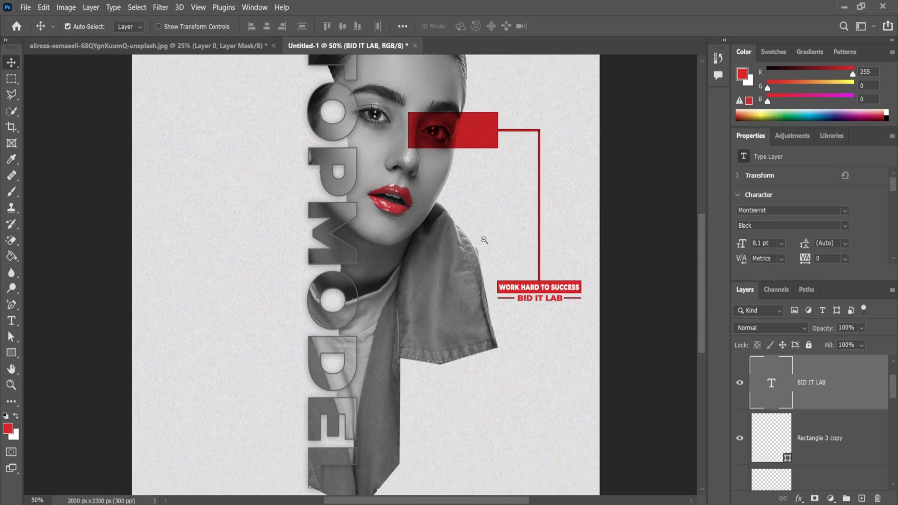
{"action": "scroll", "coordinate": [484, 240], "scroll_direction": "down", "scroll_amount": 1}
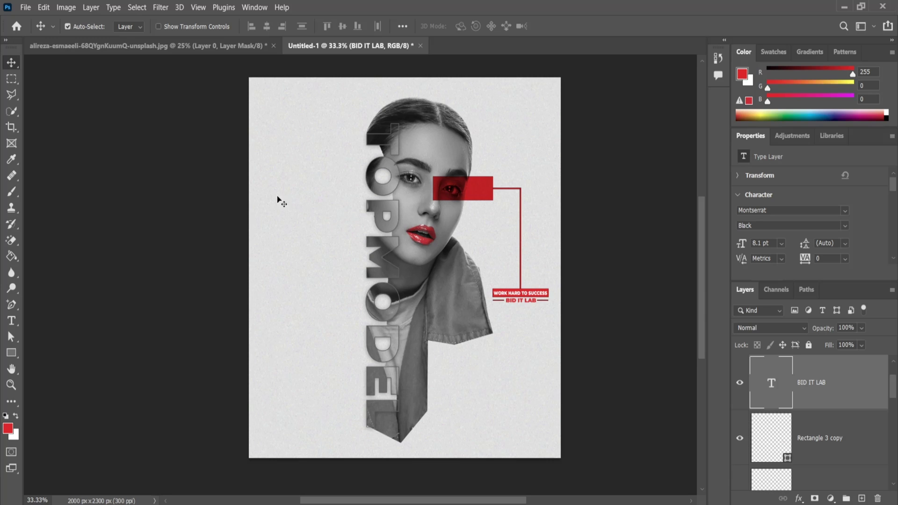
Step: Draw a small red square on the poster's upper left and shift it slightly left
{"action": "left_click", "coordinate": [11, 353]}
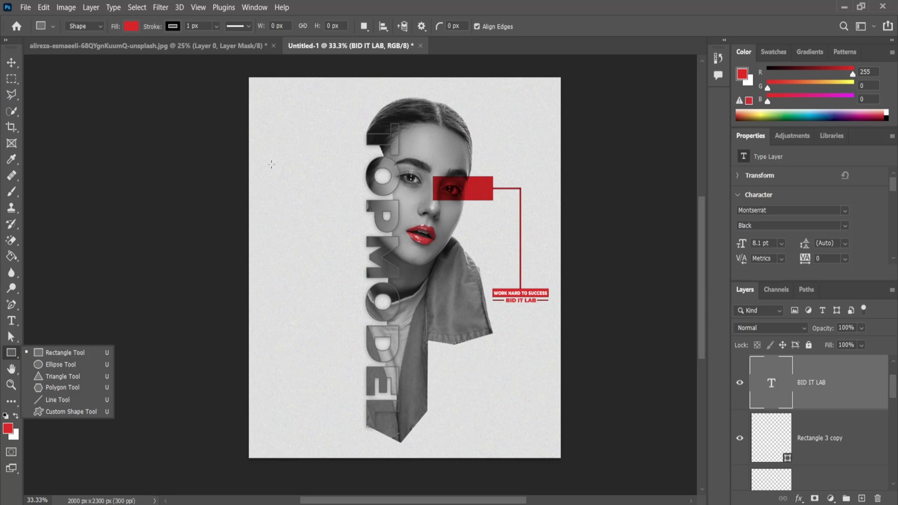
{"action": "left_click_drag", "start_coordinate": [295, 136], "coordinate": [318, 159]}
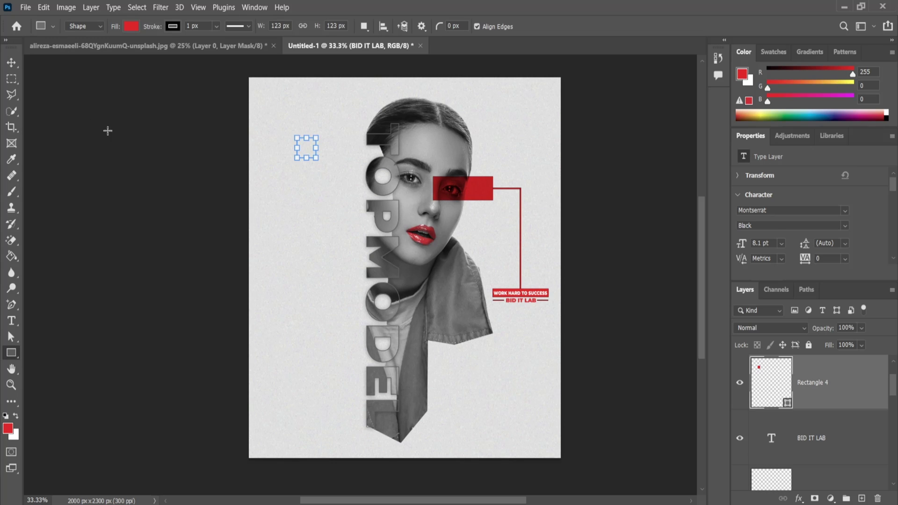
{"action": "key", "text": "v"}
{"action": "left_click_drag", "start_coordinate": [312, 152], "coordinate": [303, 153]}
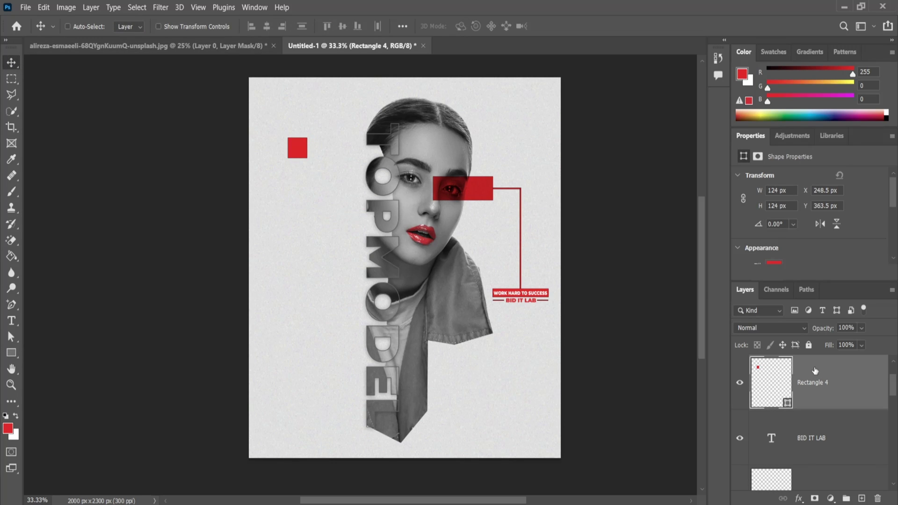
Step: Duplicate the red square and place the copy directly below the original
{"action": "key", "text": "ctrl+j"}
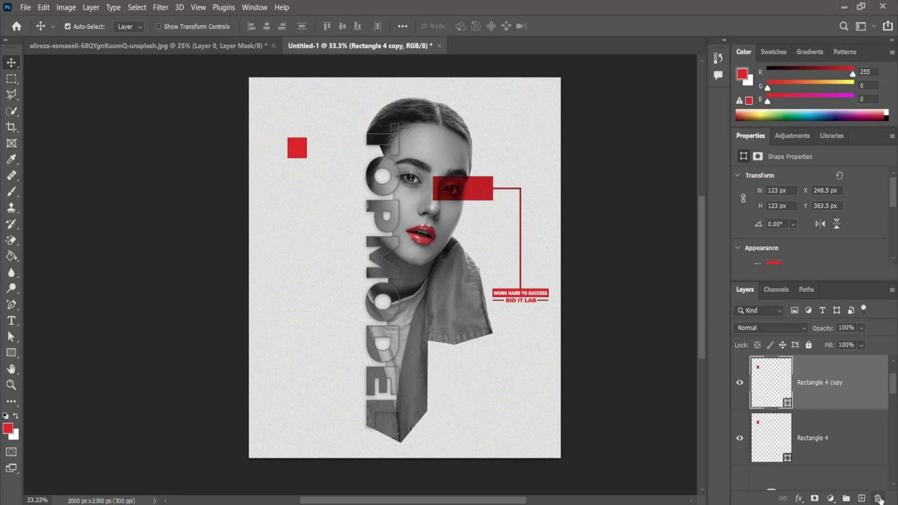
{"action": "left_click_drag", "start_coordinate": [888, 391], "coordinate": [878, 498]}
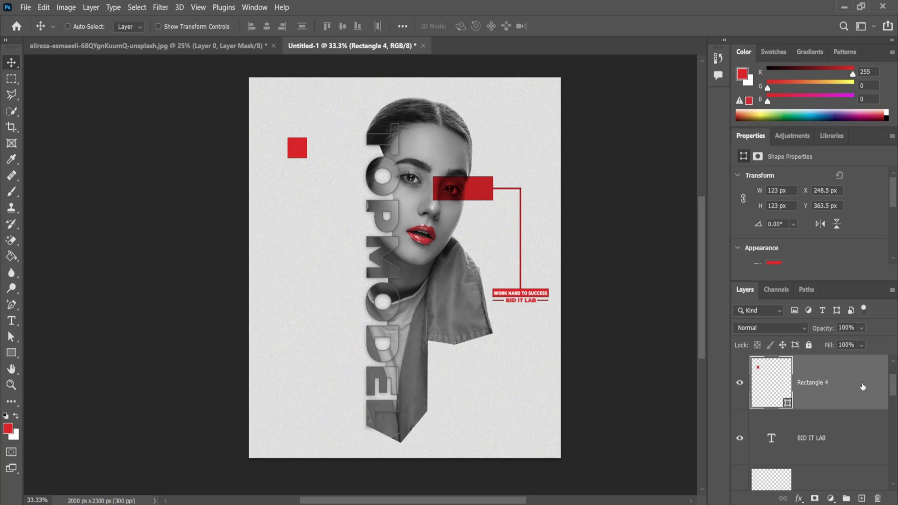
{"action": "key", "text": "ctrl+j"}
{"action": "left_click", "coordinate": [67, 26]}
{"action": "left_click_drag", "start_coordinate": [297, 155], "coordinate": [298, 244]}
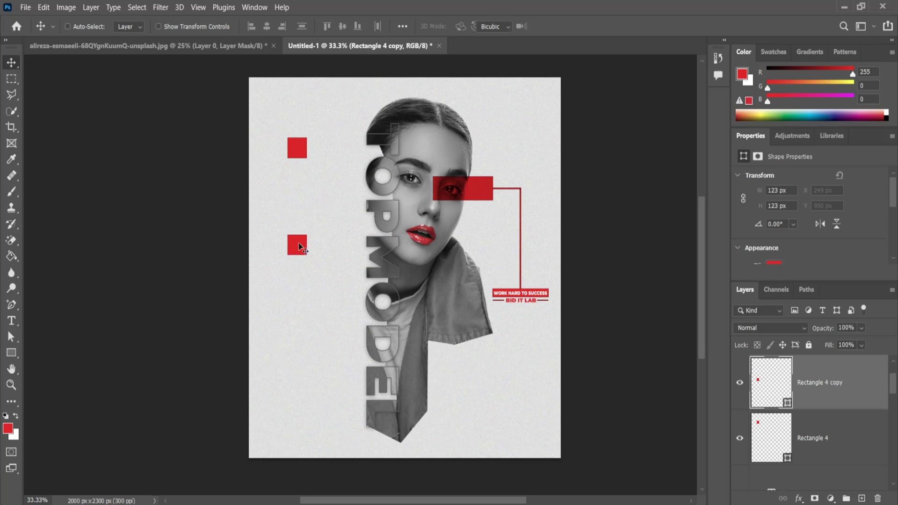
{"action": "key", "text": "ctrl+t"}
{"action": "scroll", "coordinate": [322, 243], "scroll_direction": "up", "scroll_amount": 3}
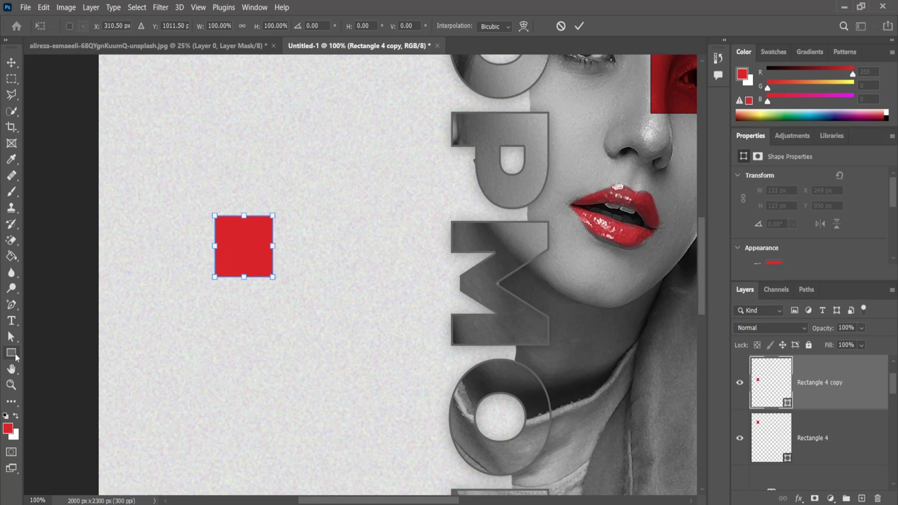
Step: Round the lower square's corners fully into a red circle, then review the poster
{"action": "left_click", "coordinate": [12, 352]}
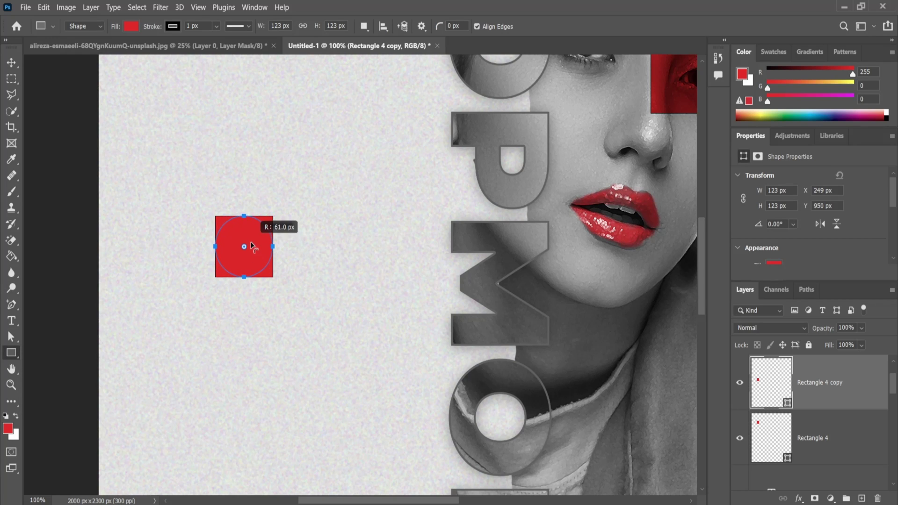
{"action": "left_click_drag", "start_coordinate": [262, 269], "coordinate": [244, 246]}
{"action": "left_click", "coordinate": [359, 243], "text": "ctrl+alt"}
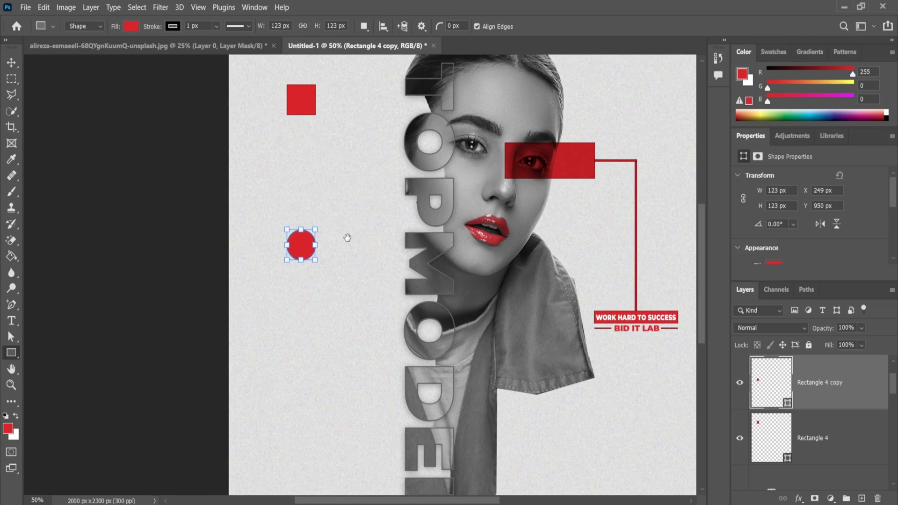
{"action": "left_click", "coordinate": [12, 63]}
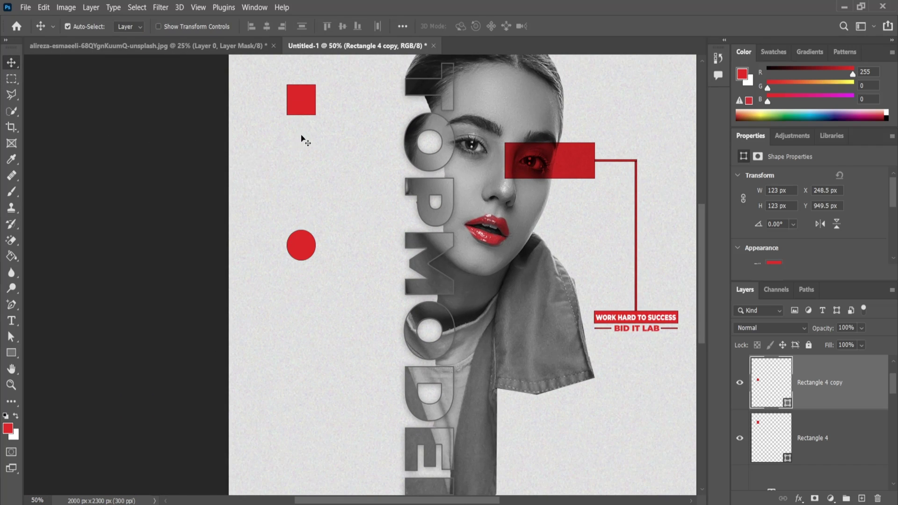
{"action": "left_click_drag", "start_coordinate": [369, 235], "coordinate": [363, 172]}
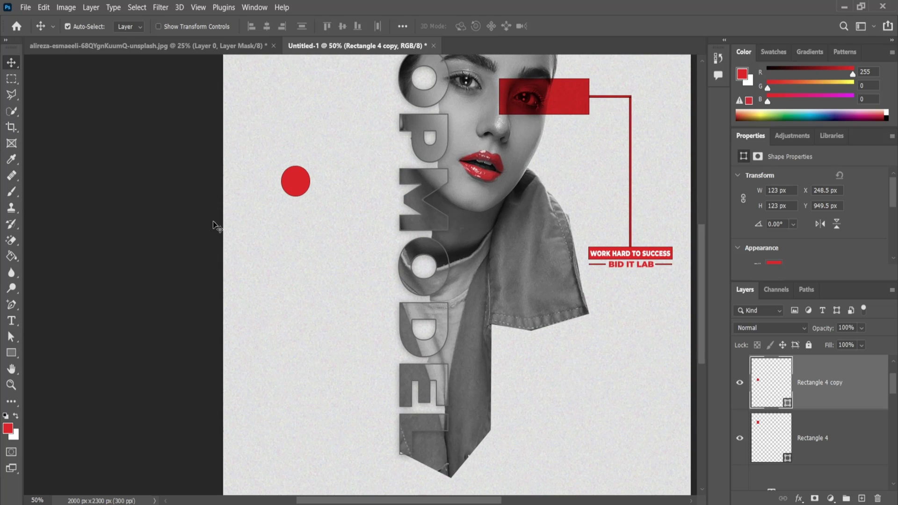
{"action": "left_click_drag", "start_coordinate": [327, 169], "coordinate": [340, 245]}
Step: Draw a thin red vertical line joining the upper square to the circle
{"action": "left_click", "coordinate": [11, 353]}
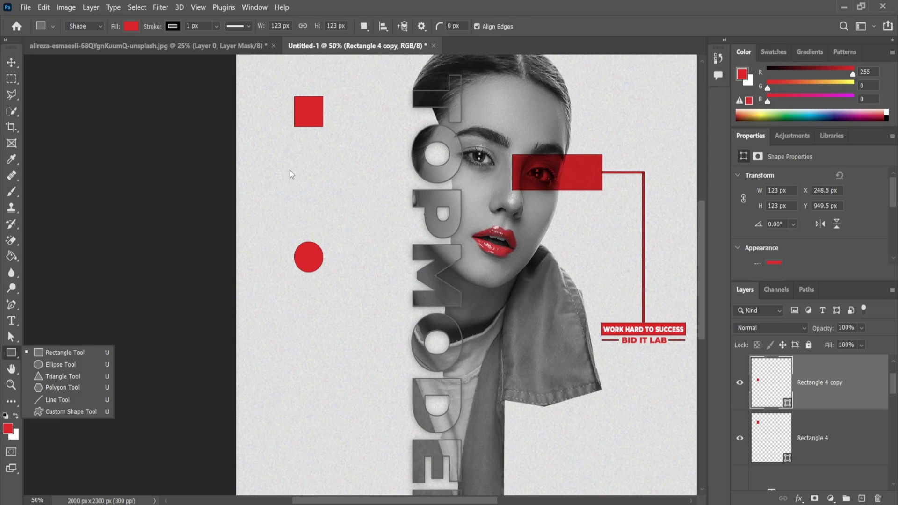
{"action": "left_click_drag", "start_coordinate": [306, 126], "coordinate": [306, 245]}
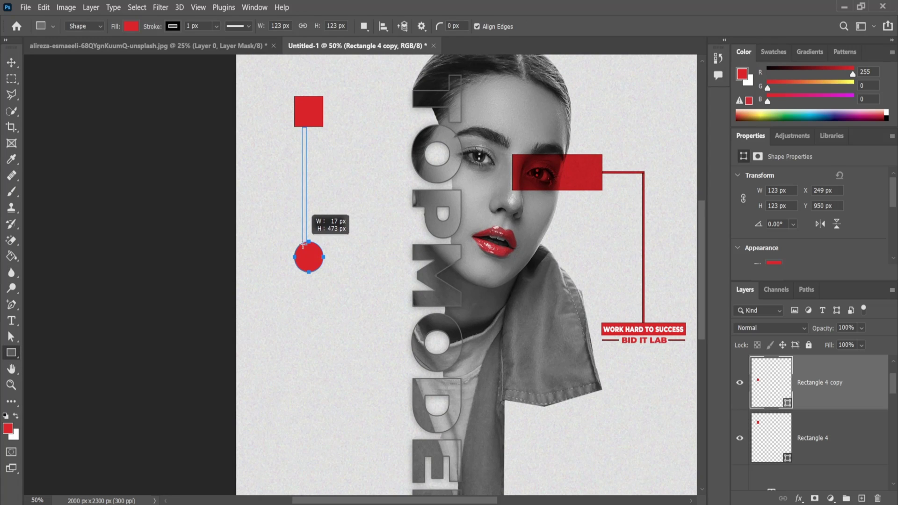
{"action": "left_click_drag", "start_coordinate": [305, 245], "coordinate": [306, 244]}
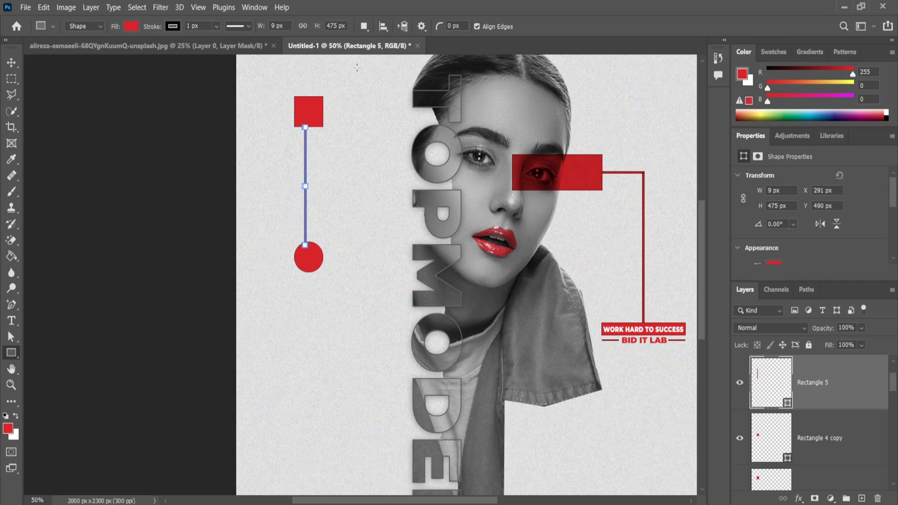
{"action": "key", "text": "v"}
{"action": "left_click_drag", "start_coordinate": [305, 182], "coordinate": [309, 173]}
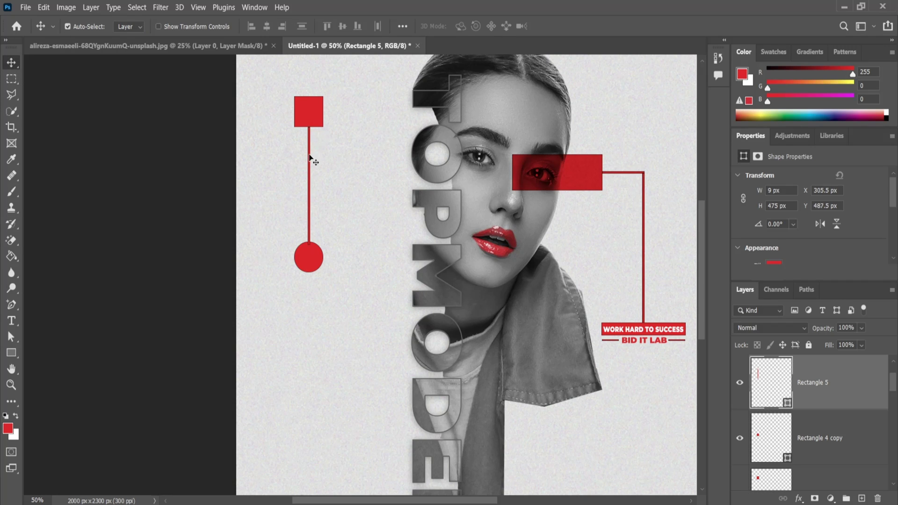
{"action": "key", "text": "Up"}
{"action": "key", "text": "Up"}
{"action": "key", "text": "Up"}
{"action": "scroll", "coordinate": [357, 256], "scroll_direction": "down", "scroll_amount": 3}
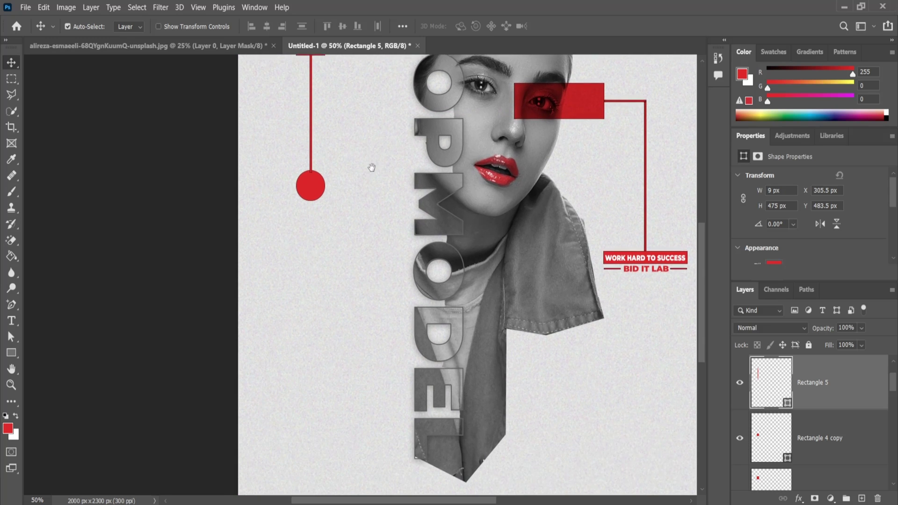
Step: Select the Color Fill 1 background and zoom out to show the whole poster
{"action": "left_click", "coordinate": [46, 165]}
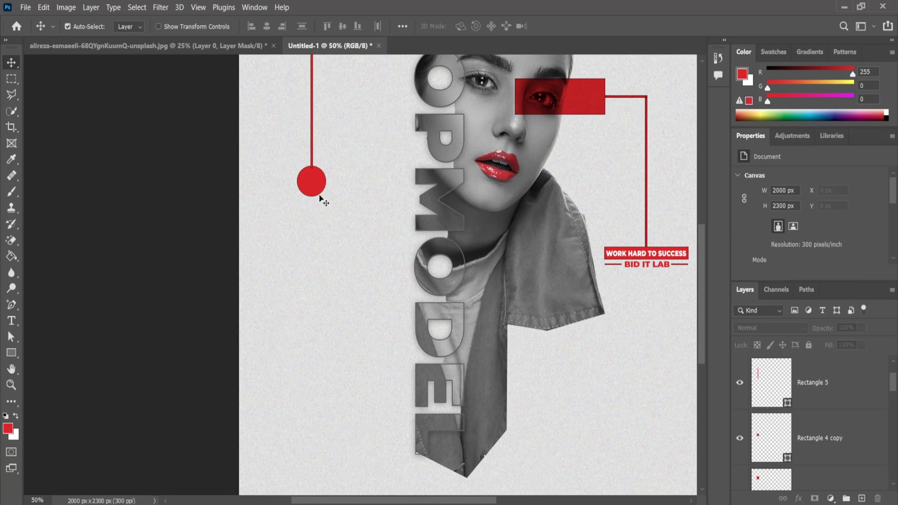
{"action": "left_click", "coordinate": [313, 140]}
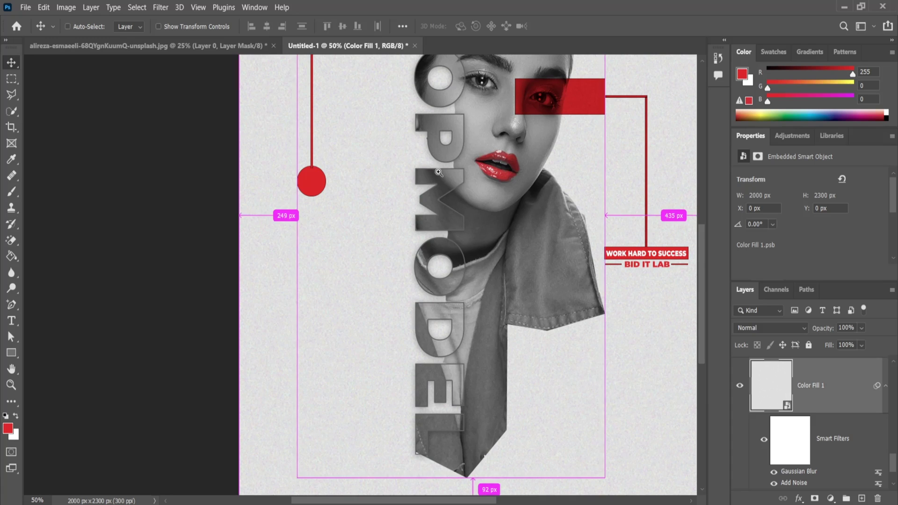
{"action": "key", "text": "ctrl+minus"}
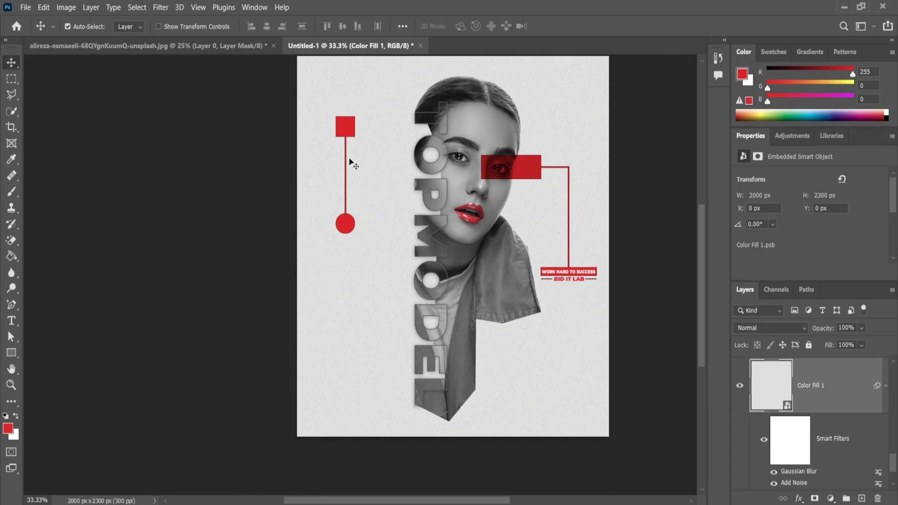
{"action": "scroll", "coordinate": [802, 392], "scroll_direction": "up", "scroll_amount": 3}
Step: Duplicate the Rectangle 5 line layer and drag the copy below the circle
{"action": "scroll", "coordinate": [802, 392], "scroll_direction": "up", "scroll_amount": 3}
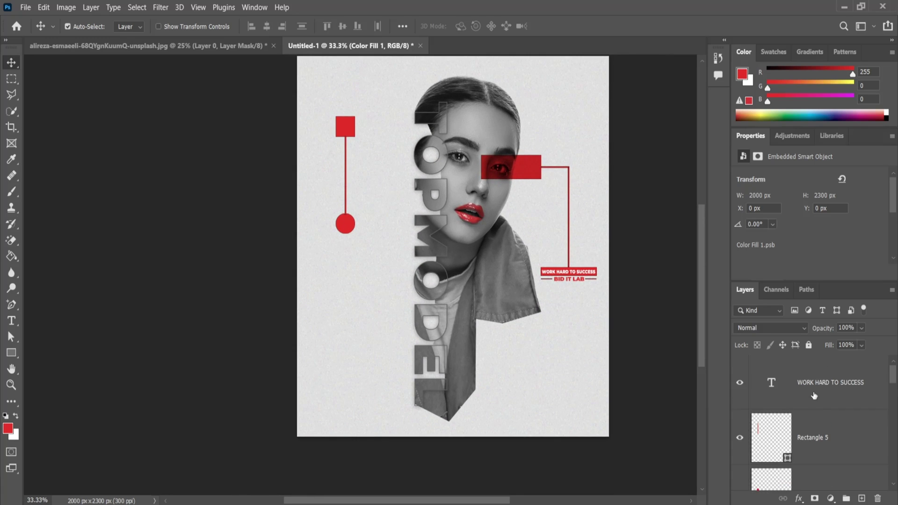
{"action": "left_click", "coordinate": [810, 434]}
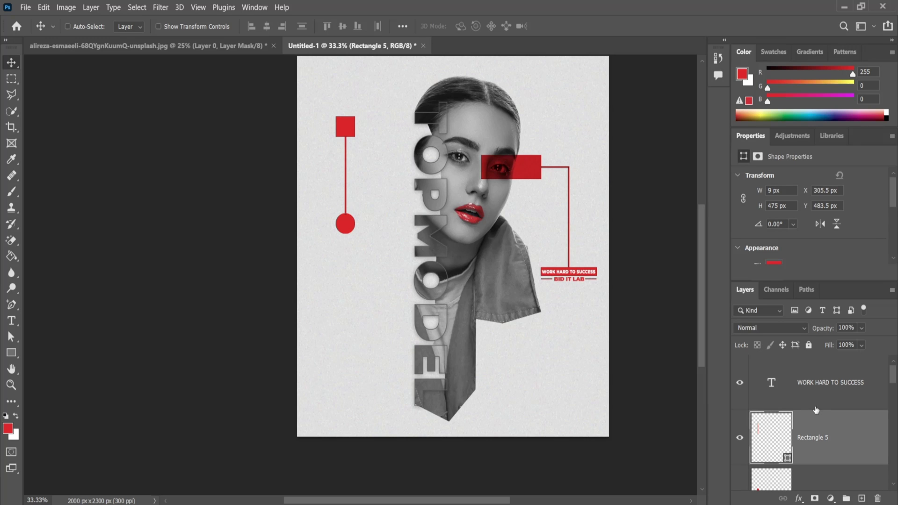
{"action": "right_click", "coordinate": [825, 432]}
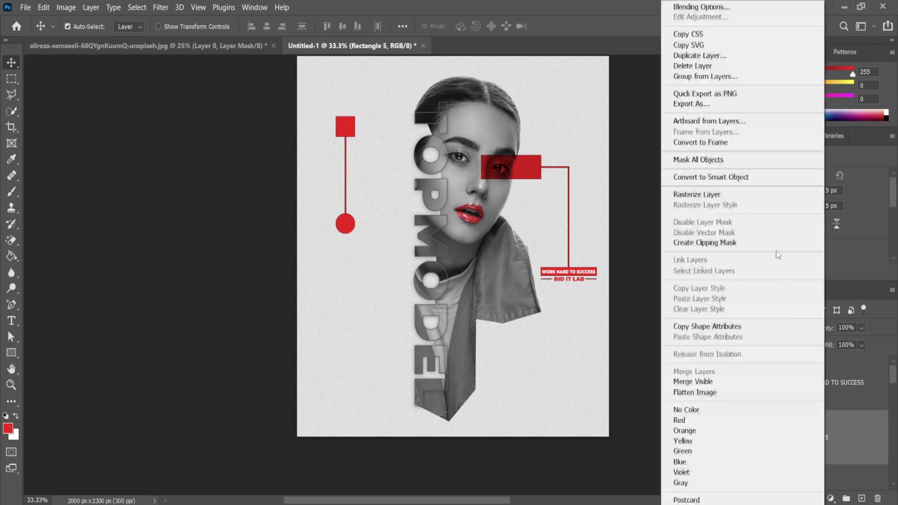
{"action": "left_click", "coordinate": [855, 431]}
{"action": "key", "text": "ctrl+j"}
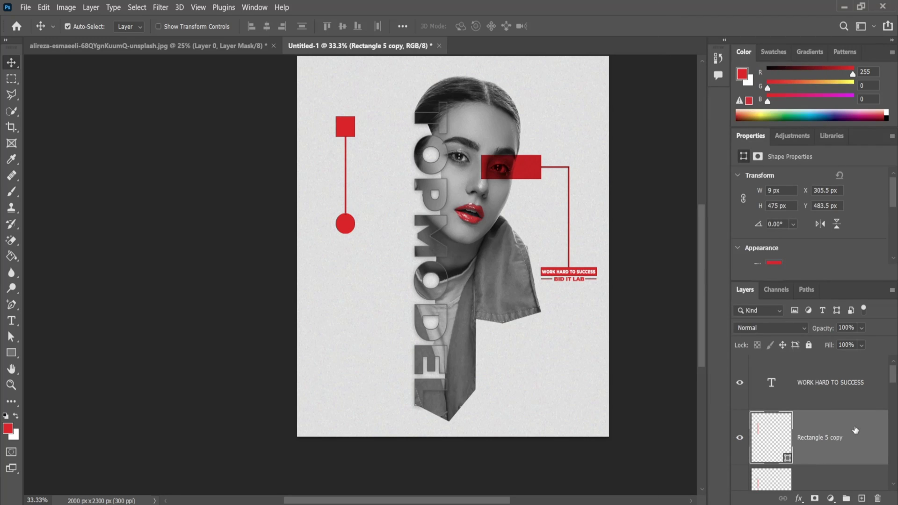
{"action": "mouse_move", "coordinate": [346, 189]}
{"action": "left_mouse_down"}
{"action": "mouse_move", "coordinate": [348, 347]}
{"action": "mouse_move", "coordinate": [347, 336]}
{"action": "left_mouse_up"}
{"action": "key", "text": "ctrl+z"}
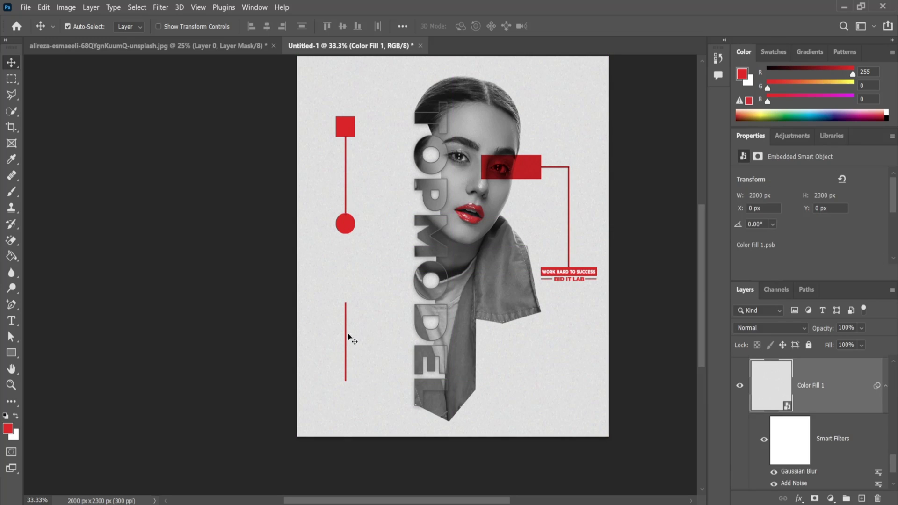
Step: Position the Rectangle 5 copy so it runs down from the circle's bottom
{"action": "left_click", "coordinate": [347, 333], "text": "ctrl"}
{"action": "left_click_drag", "start_coordinate": [347, 333], "coordinate": [351, 293]}
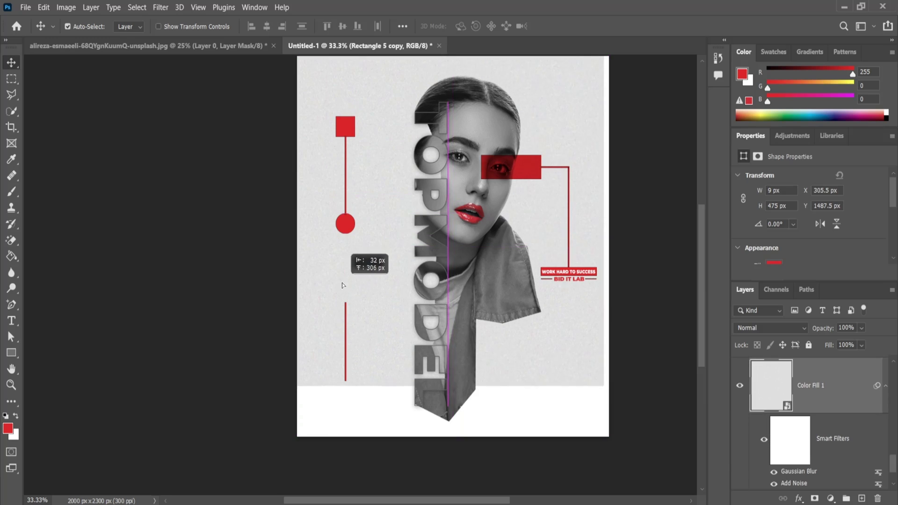
{"action": "key", "text": "ctrl+z"}
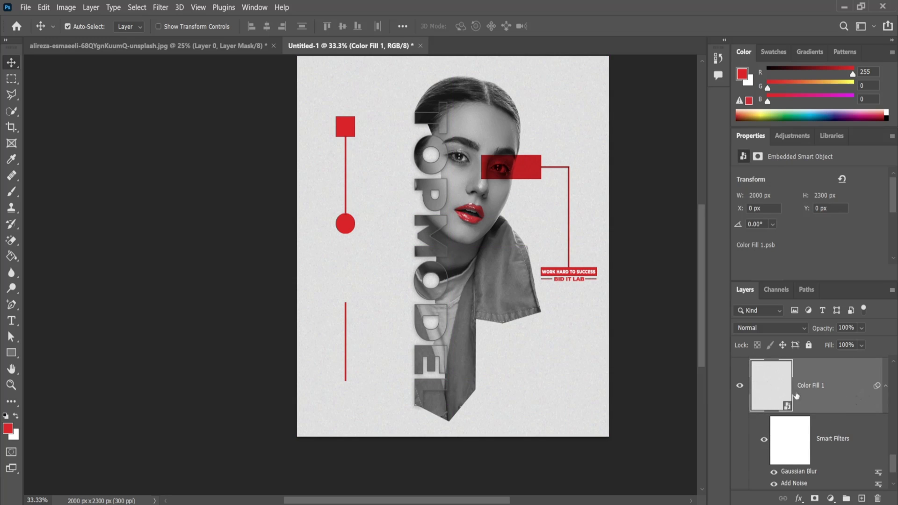
{"action": "left_click_drag", "start_coordinate": [893, 470], "coordinate": [896, 365]}
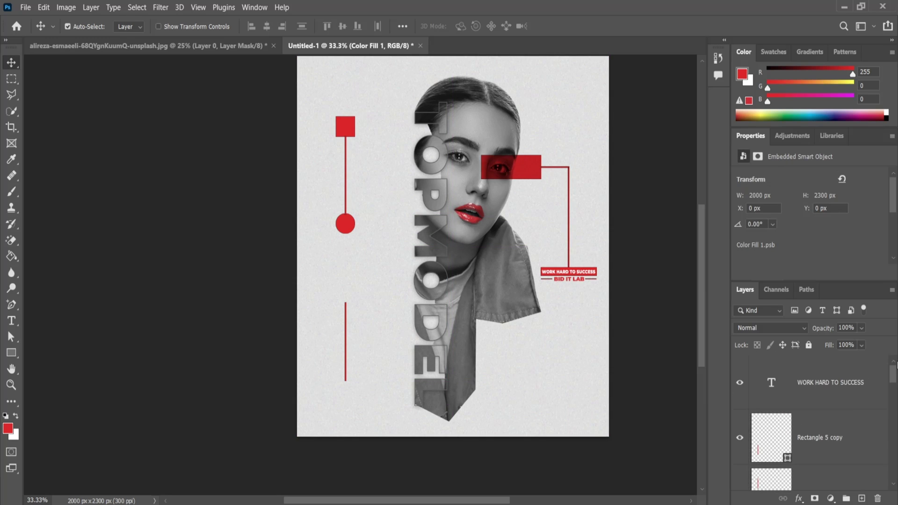
{"action": "left_click", "coordinate": [809, 427]}
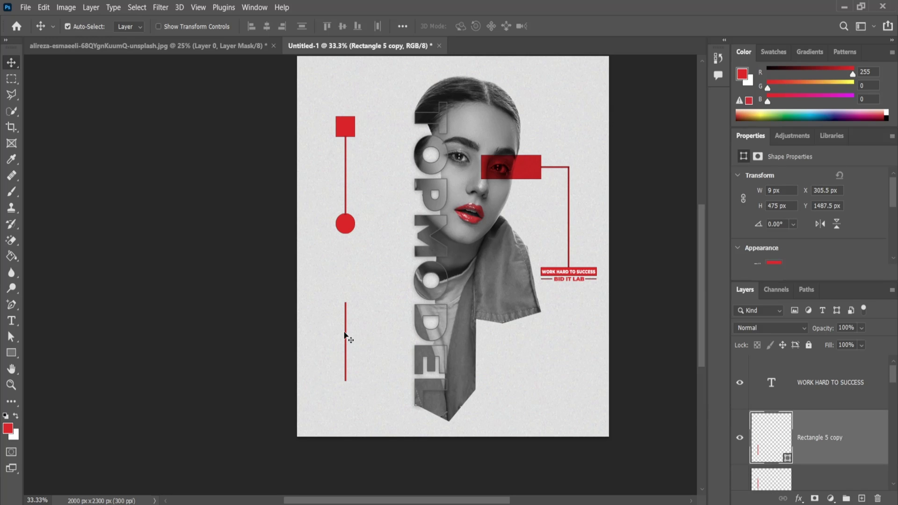
{"action": "left_click_drag", "start_coordinate": [346, 333], "coordinate": [347, 272]}
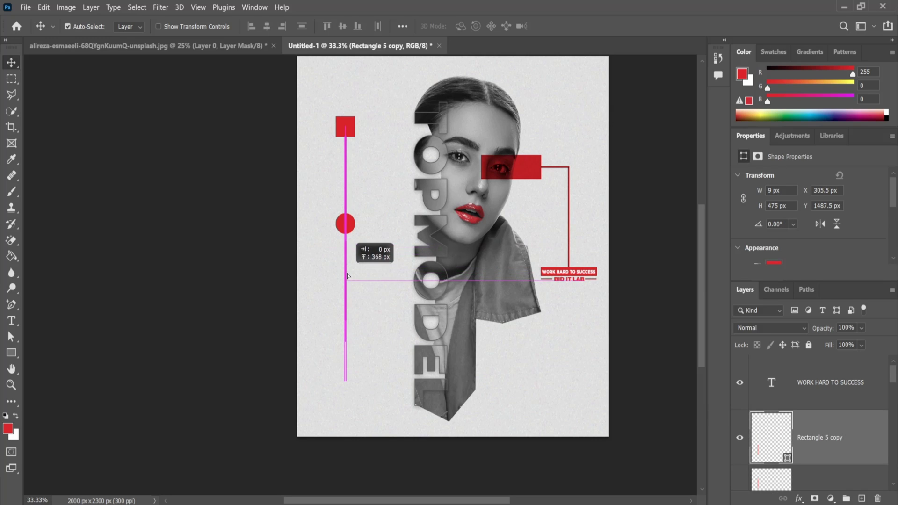
{"action": "left_click_drag", "start_coordinate": [346, 284], "coordinate": [347, 271]}
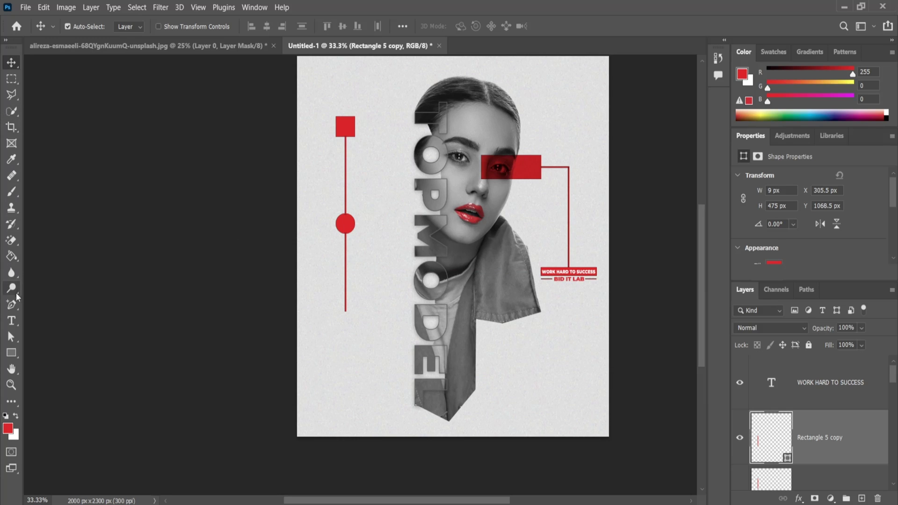
{"action": "left_click", "coordinate": [12, 320]}
Step: Add '#BIDITLAB' text and move it directly under the end of the lower red line
{"action": "left_click", "coordinate": [338, 351]}
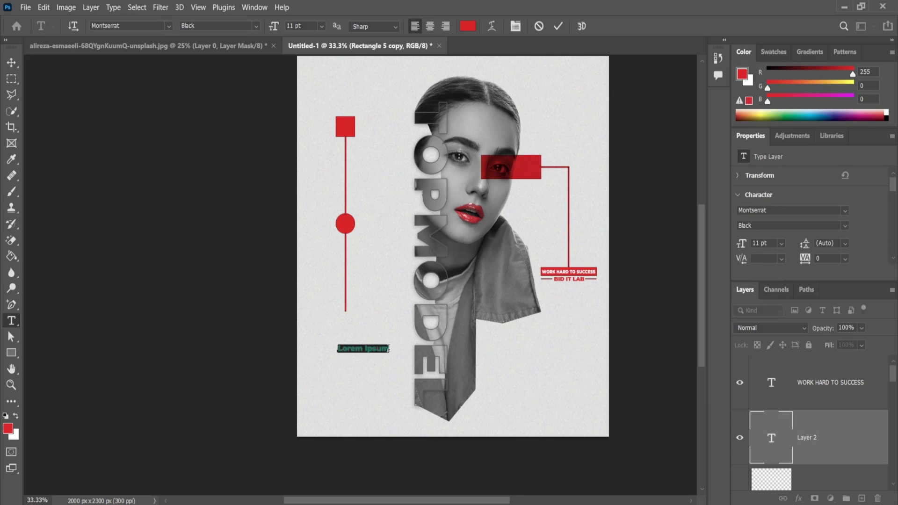
{"action": "type", "text": "#BIDITLAB"}
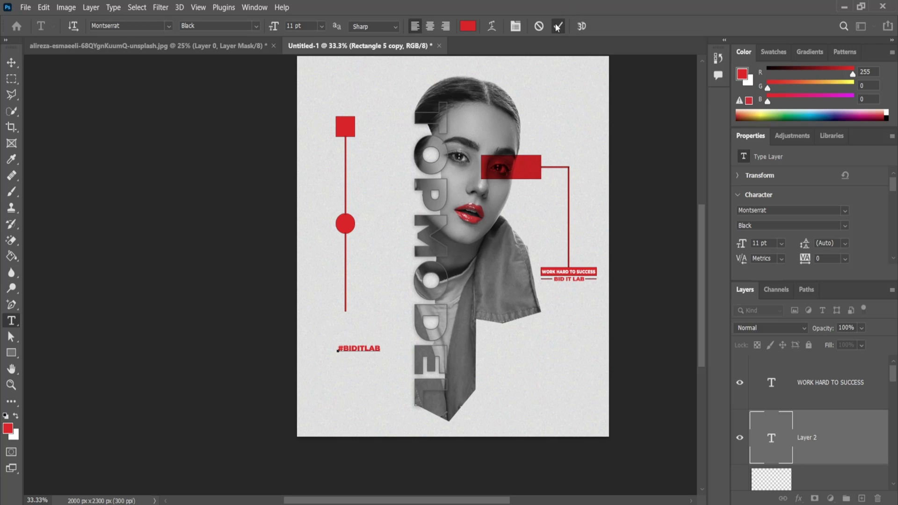
{"action": "left_click", "coordinate": [558, 26]}
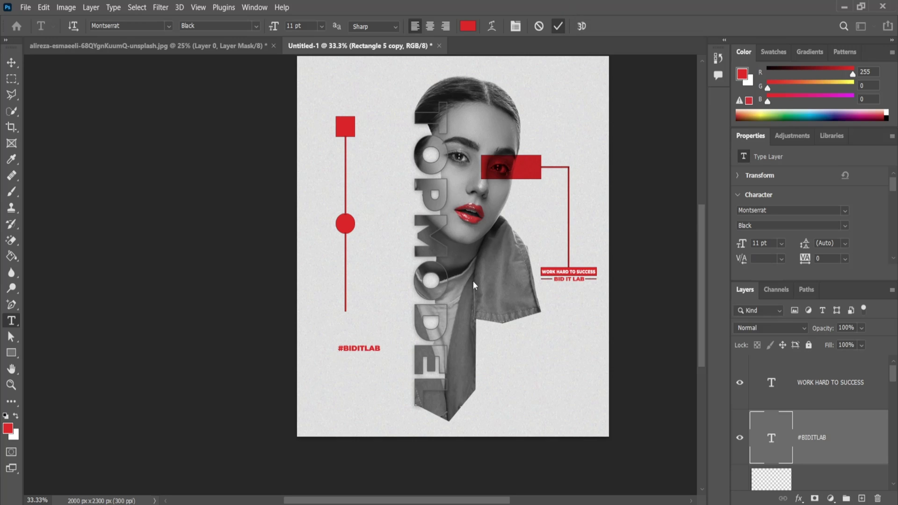
{"action": "key", "text": "ctrl+plus"}
{"action": "key", "text": "v"}
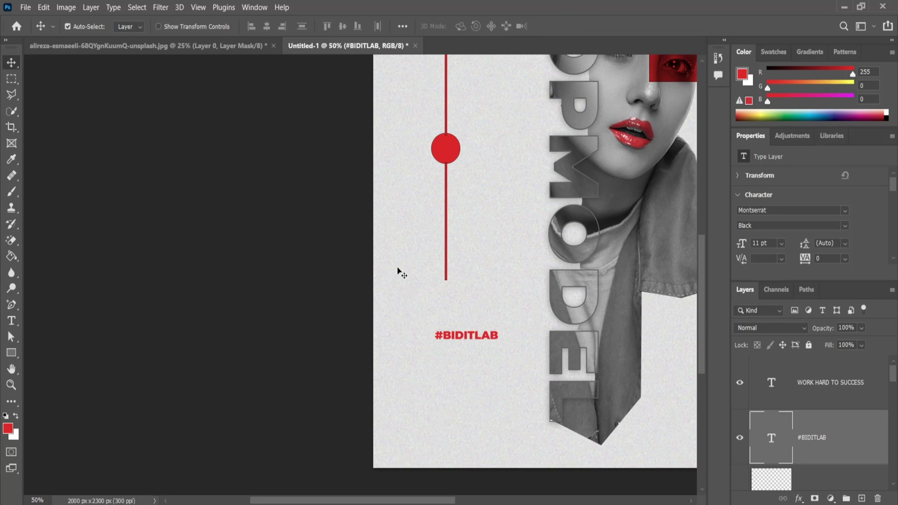
{"action": "left_click_drag", "start_coordinate": [475, 338], "coordinate": [452, 294]}
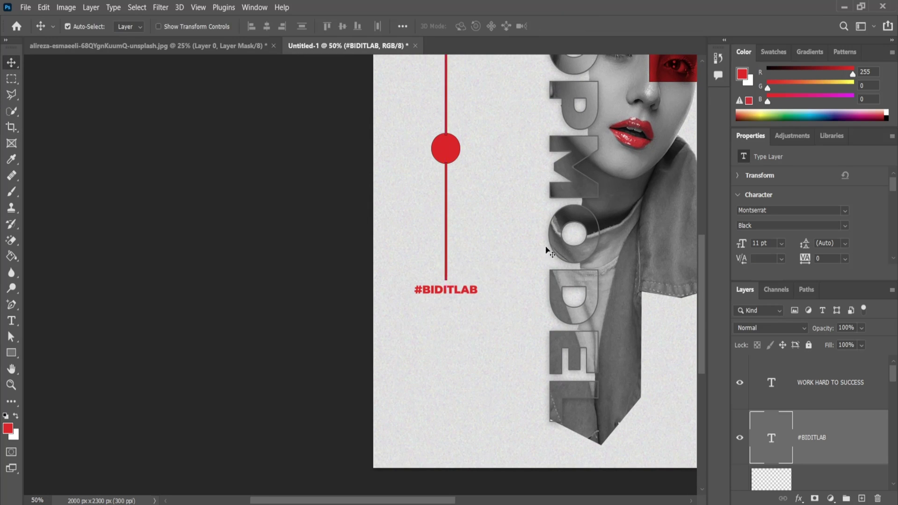